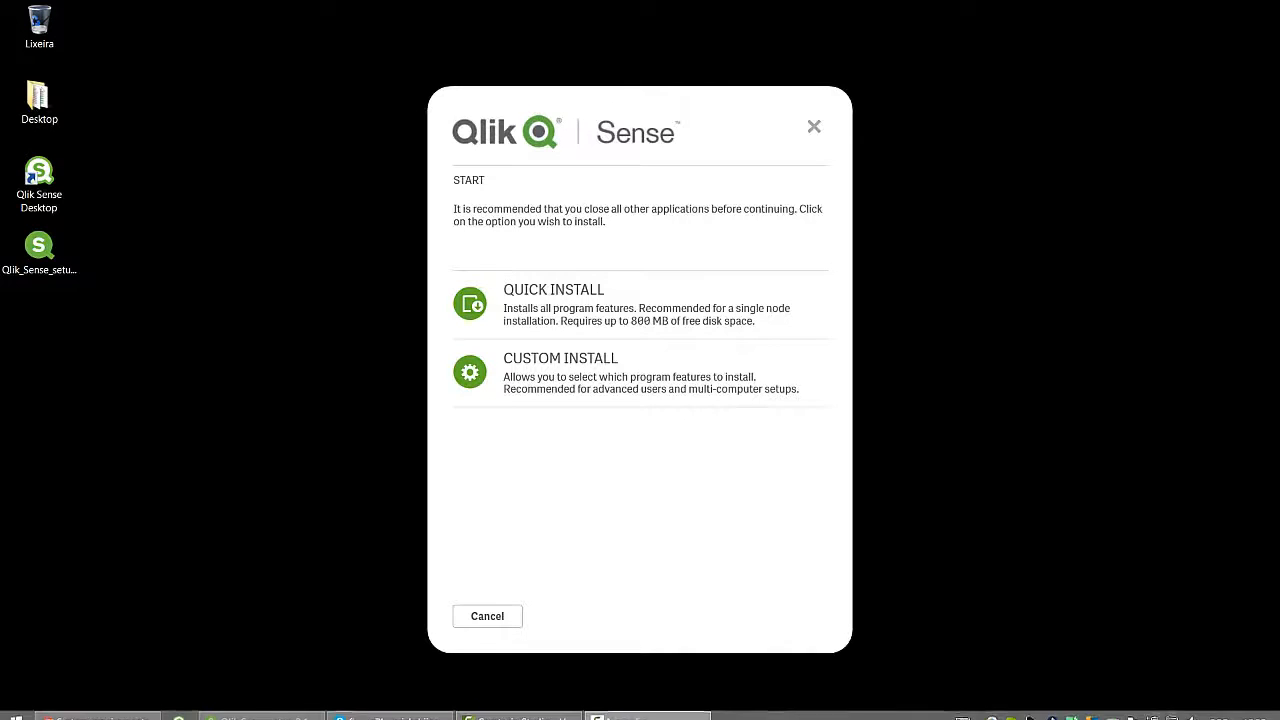
Step: Switch from the taskbar to the Chrome window showing the System requirements for Qlik Sense page
mouse_move(135, 709)
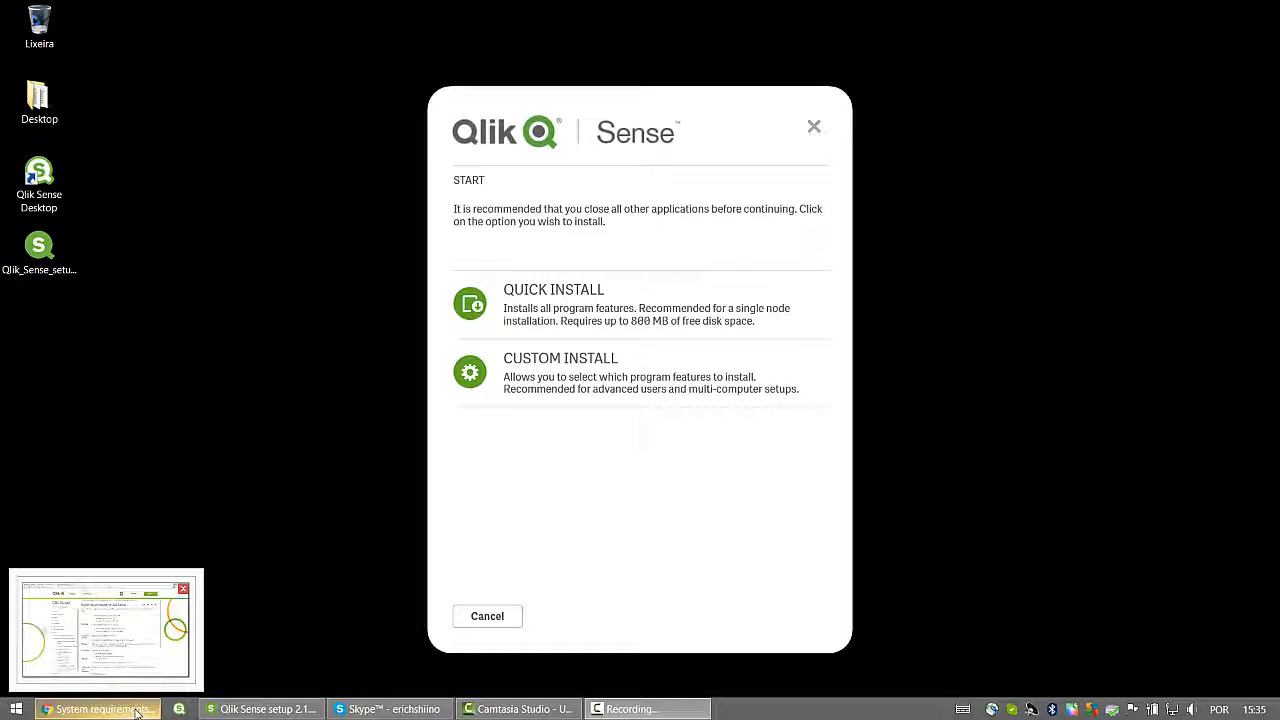
left_click(120, 709)
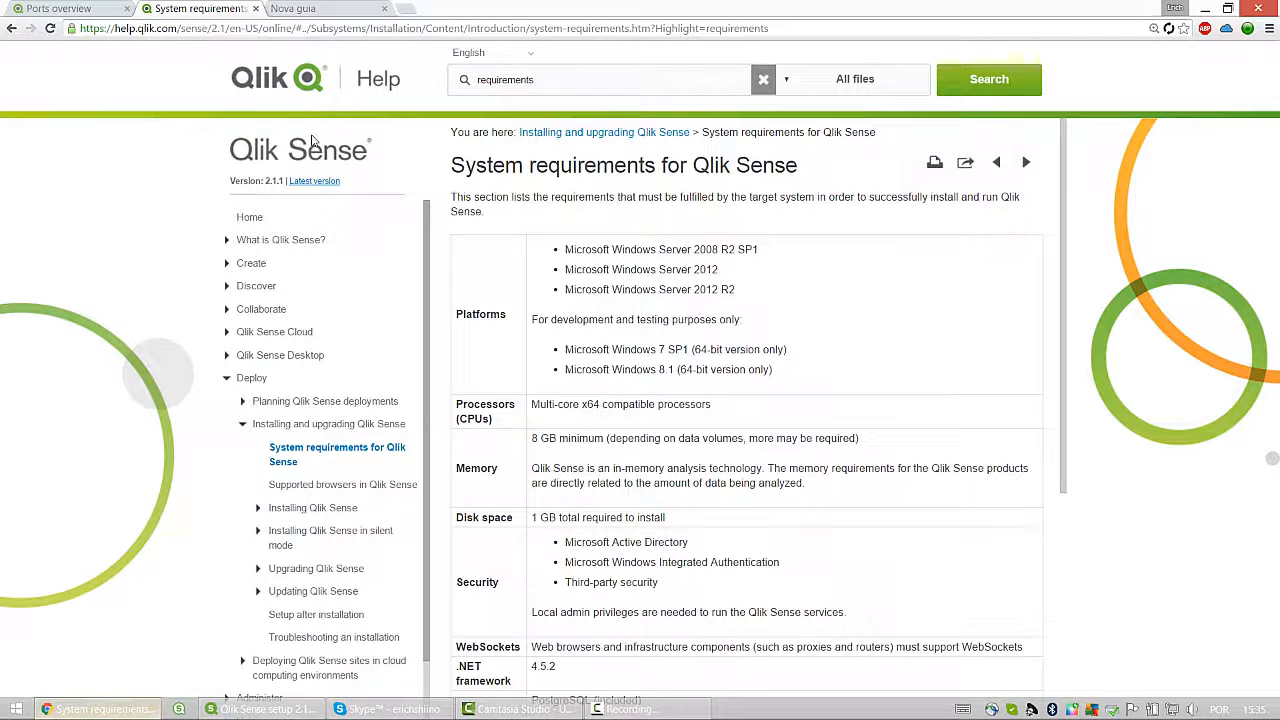
left_click(137, 30)
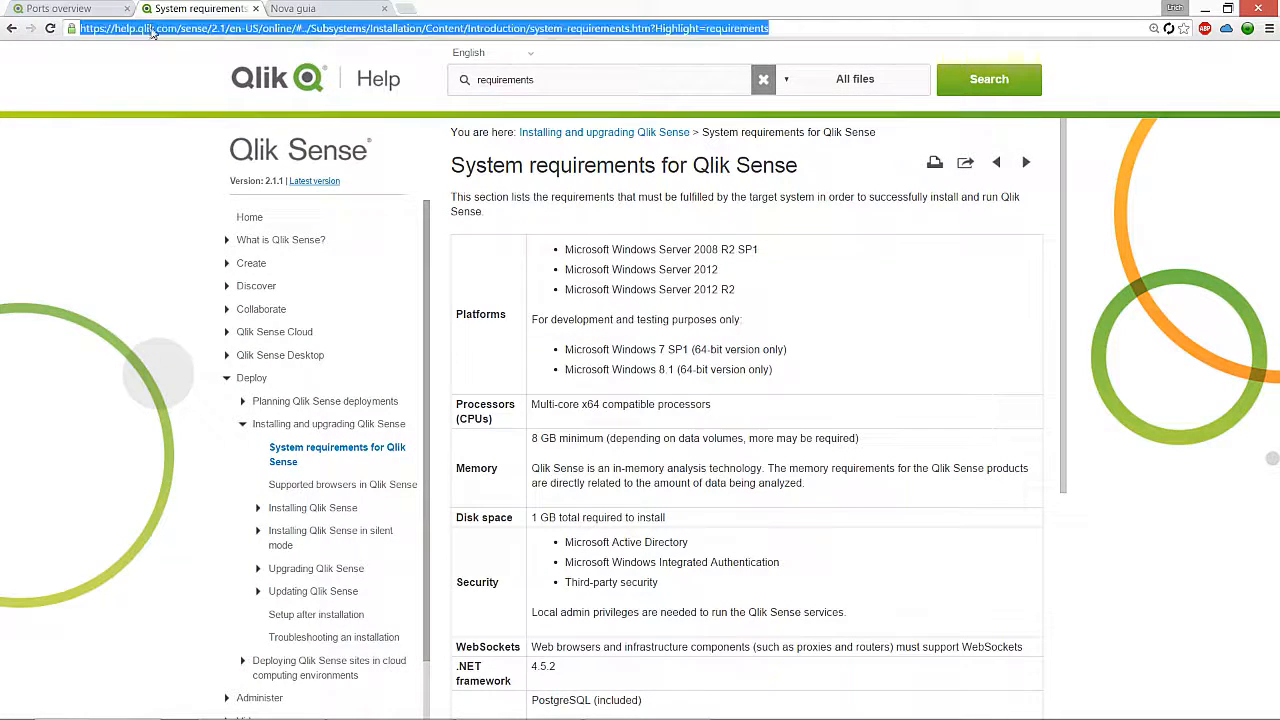
left_click(145, 28)
left_click_drag(178, 28, 72, 28)
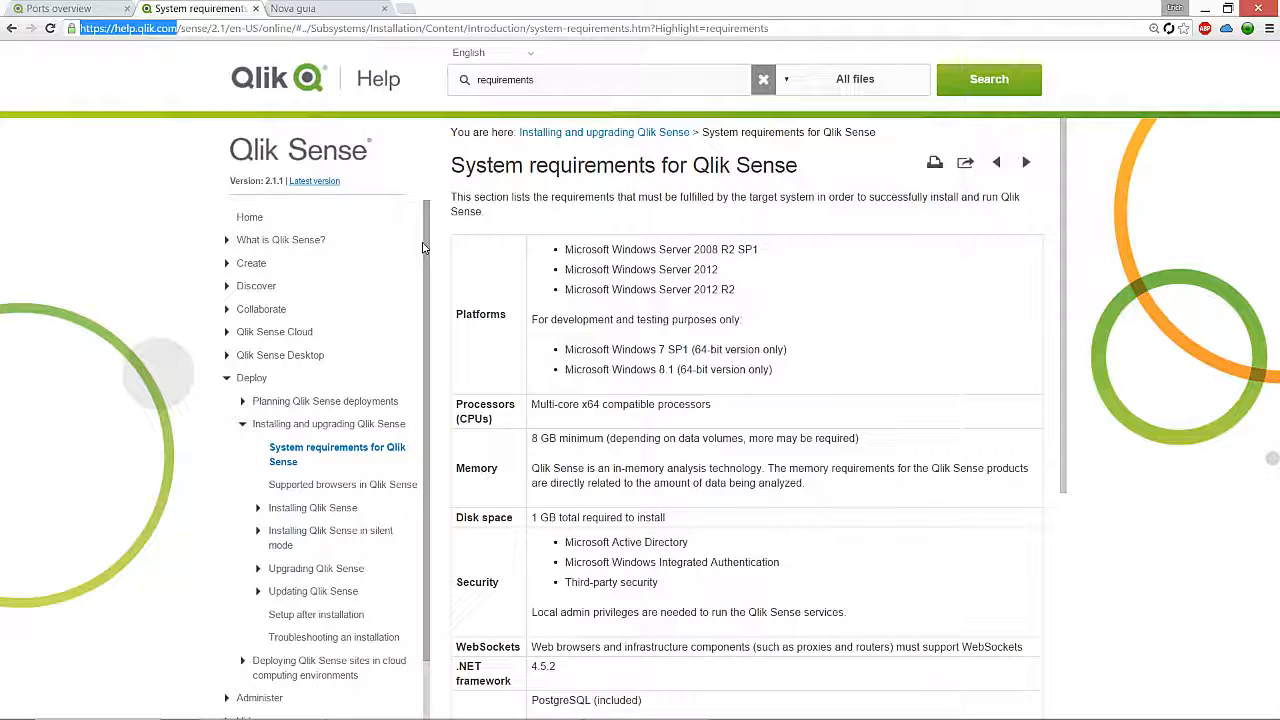
left_click(990, 332)
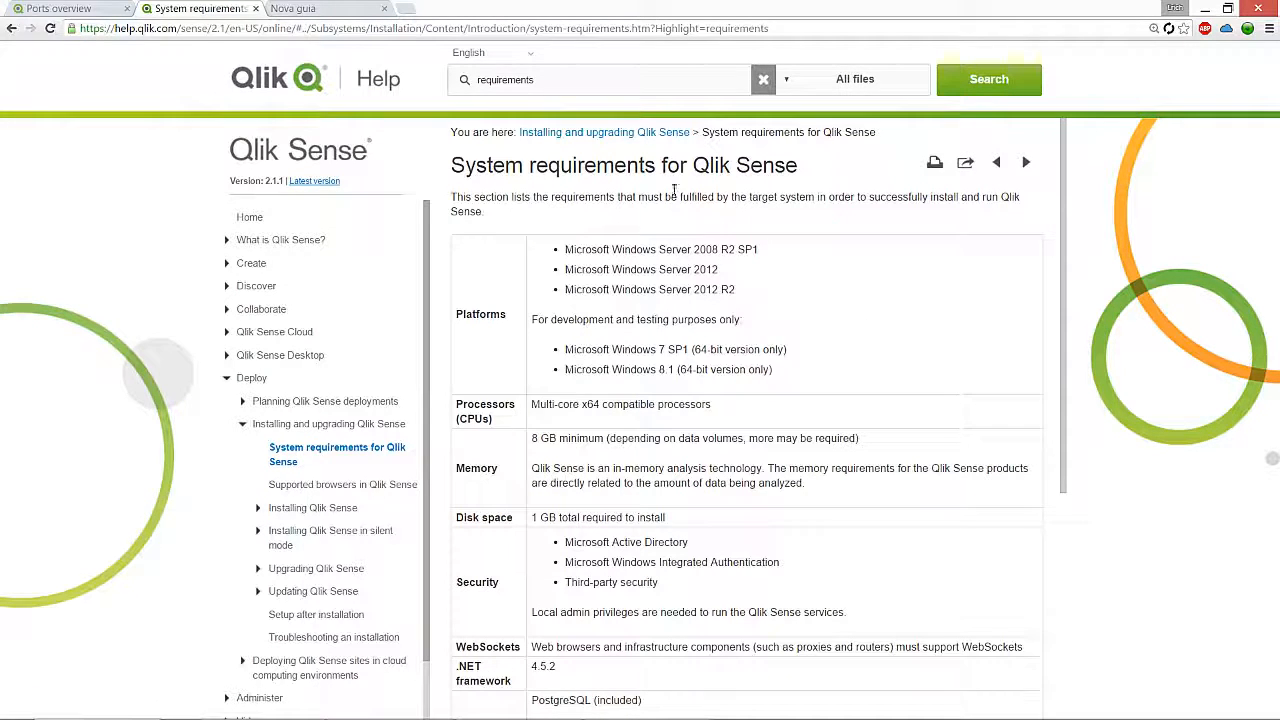
left_click_drag(455, 165, 801, 167)
left_click(847, 301)
left_click(728, 320)
scroll(826, 385, "down", 3)
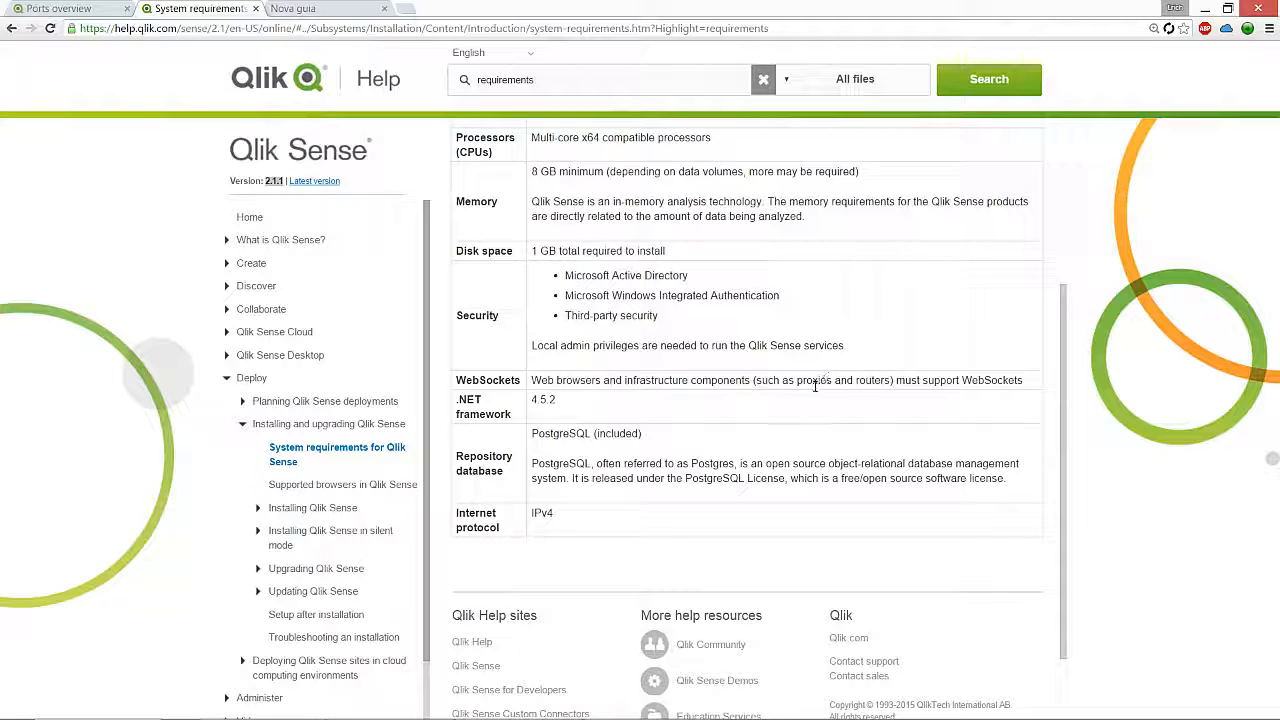
scroll(815, 385, "up", 3)
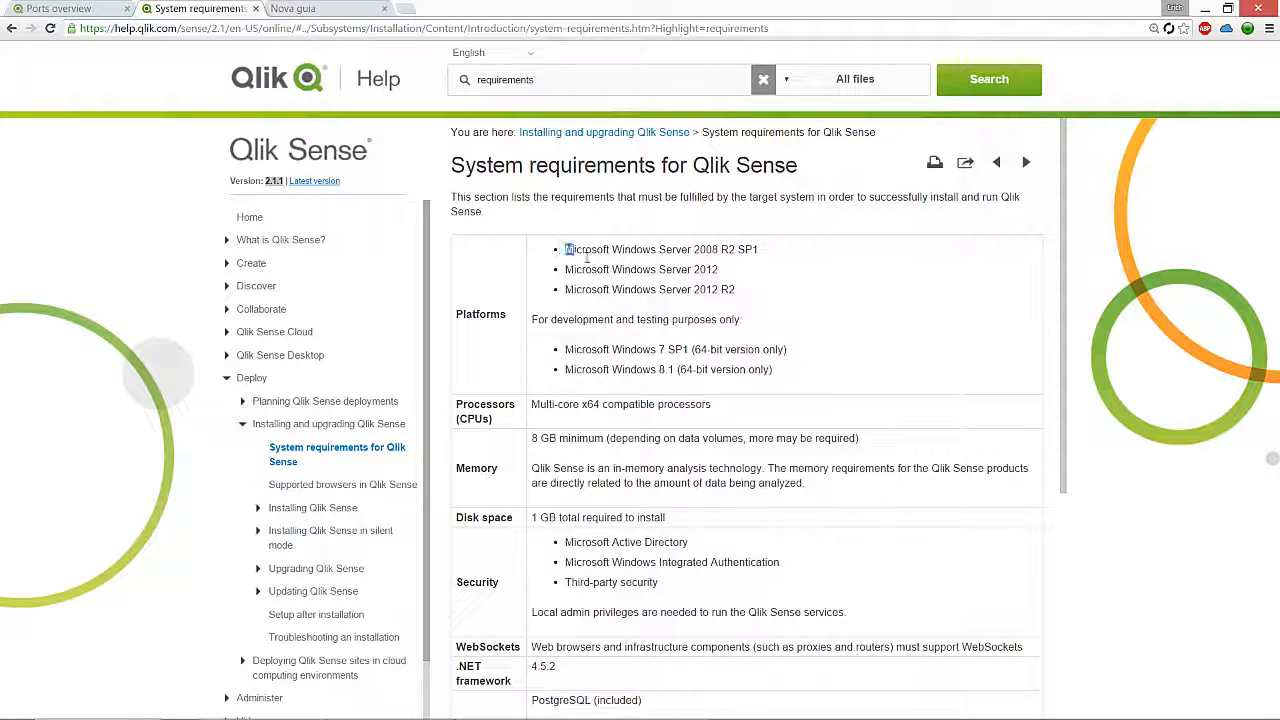
left_click_drag(560, 250, 749, 281)
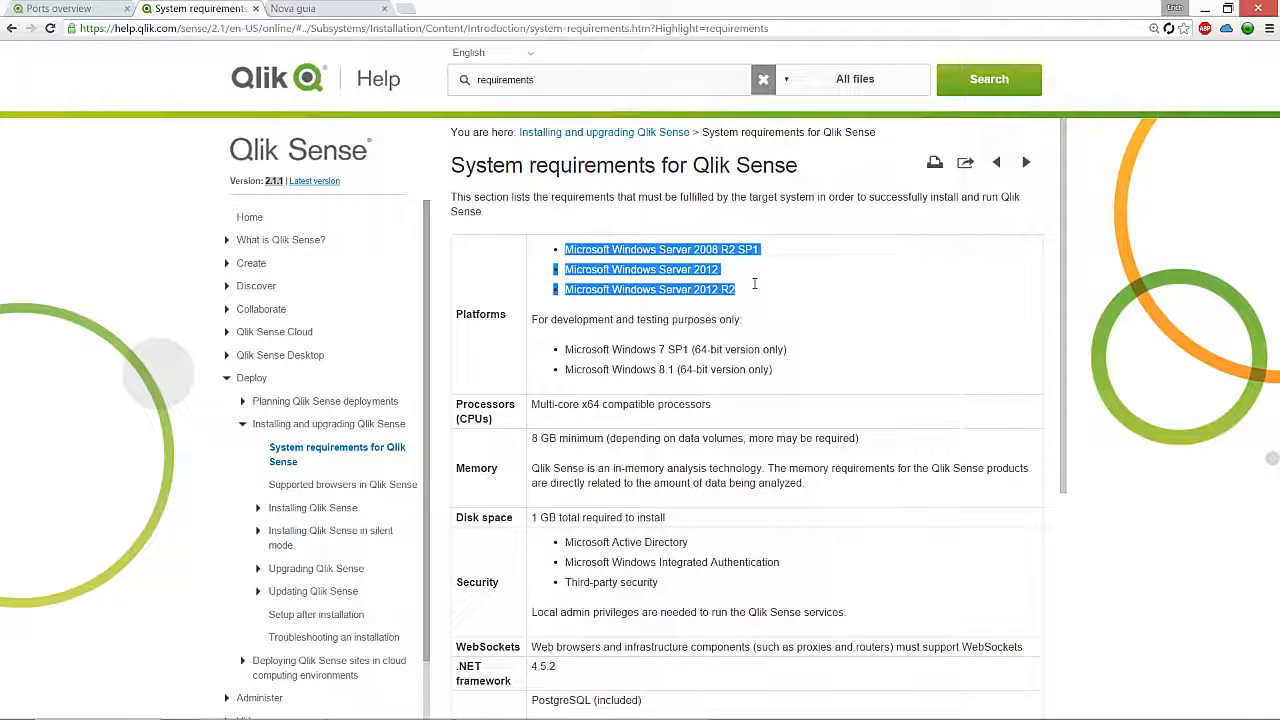
left_click(727, 272)
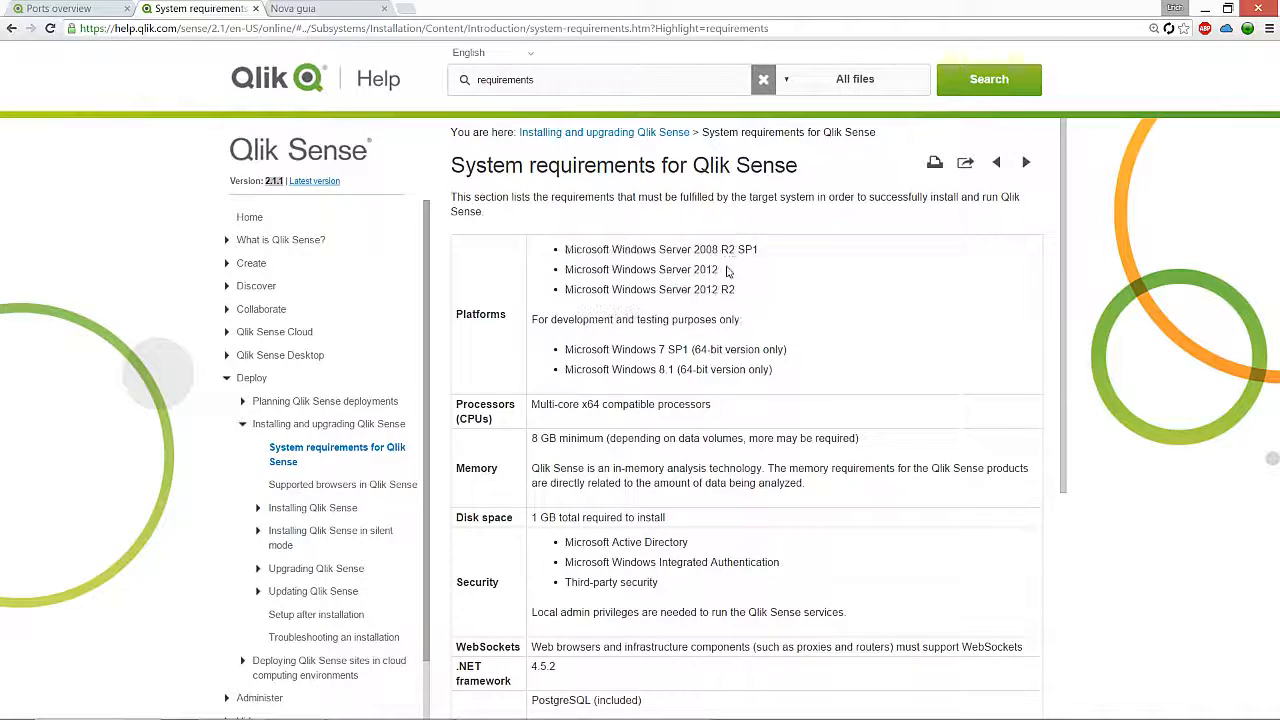
double_click(709, 250)
double_click(707, 270)
left_click(742, 293)
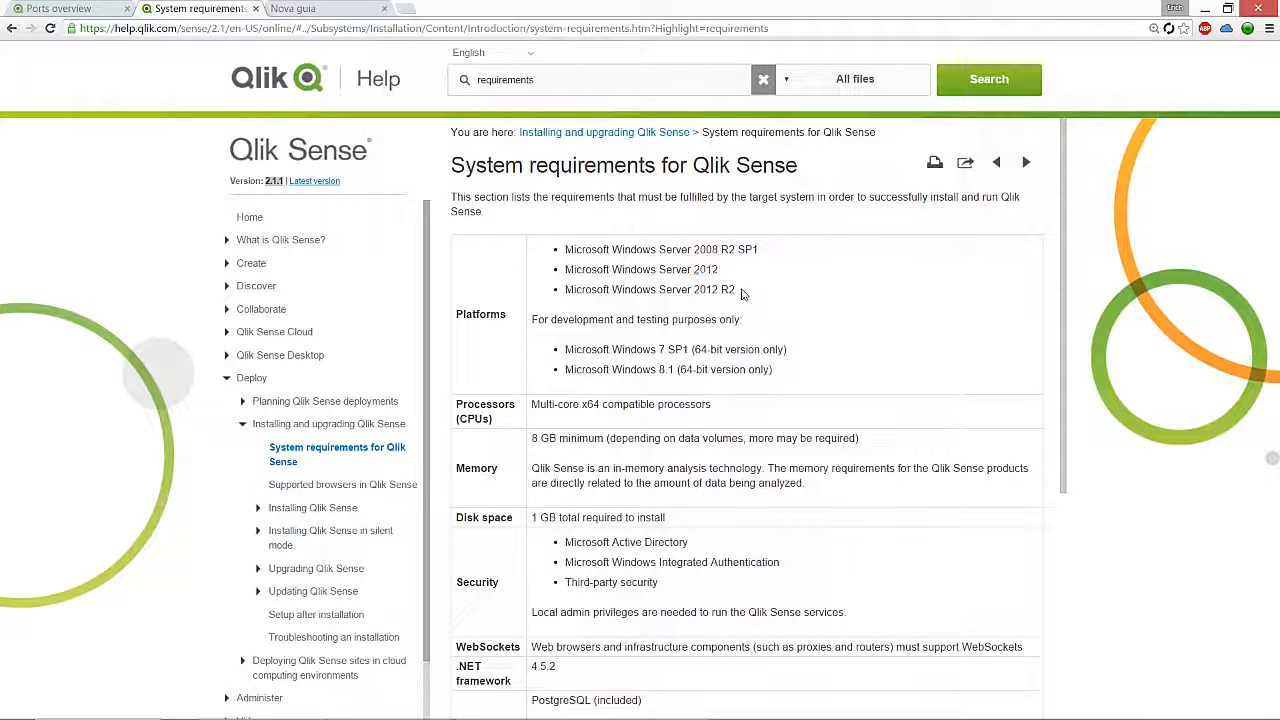
left_click(776, 348)
left_click_drag(669, 369, 673, 367)
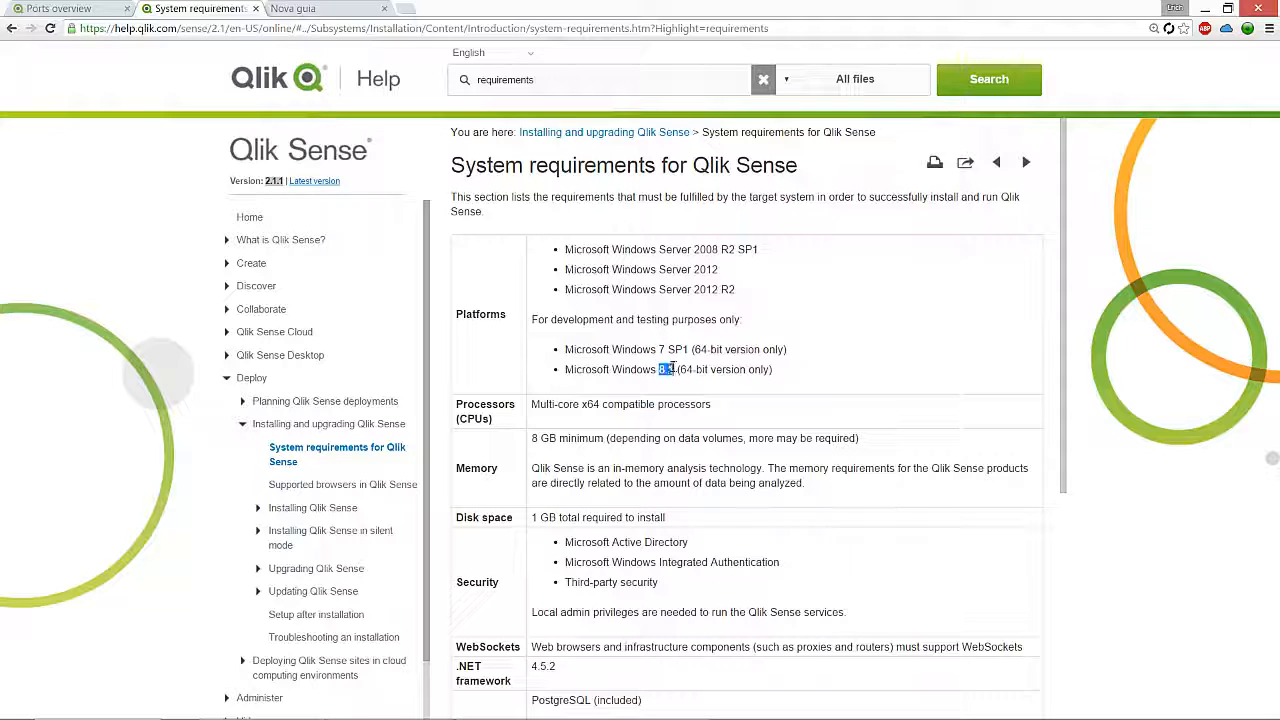
double_click(582, 319)
double_click(642, 321)
Step: Review the x64 processor and 8 GB memory requirements in the requirements table
left_click(847, 393)
scroll(847, 393, "down", 1)
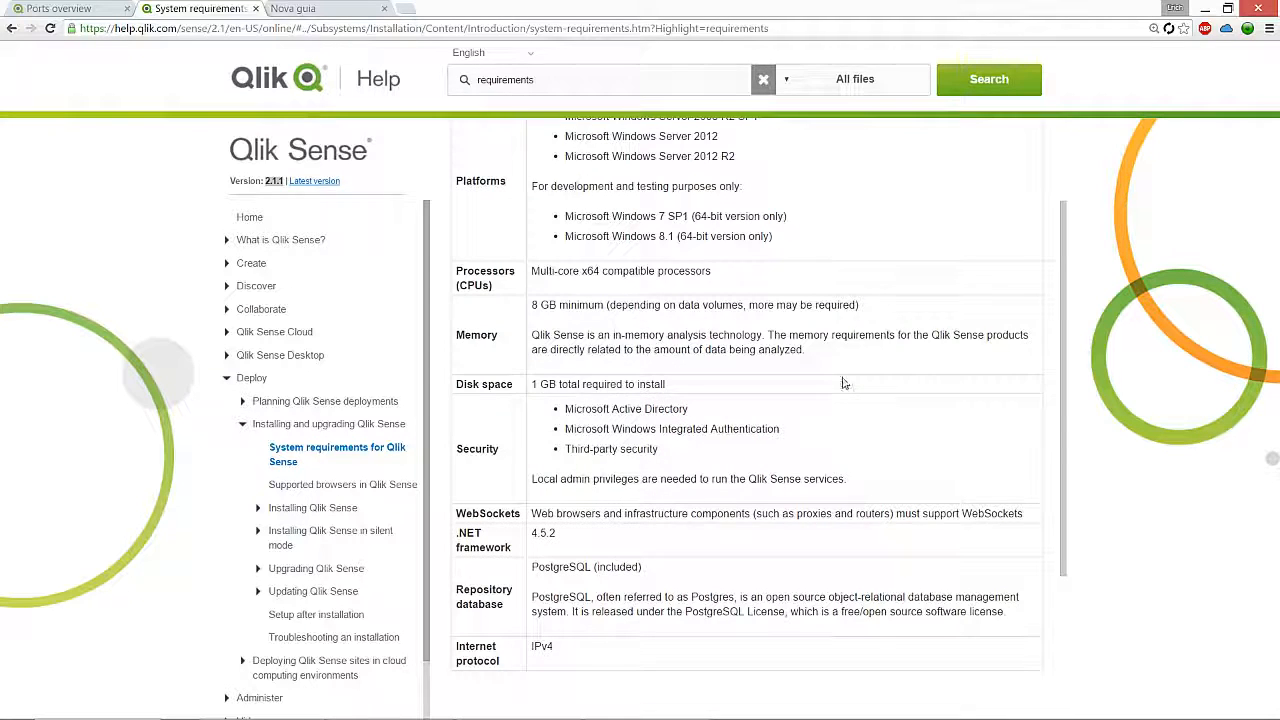
scroll(842, 356, "down", 1)
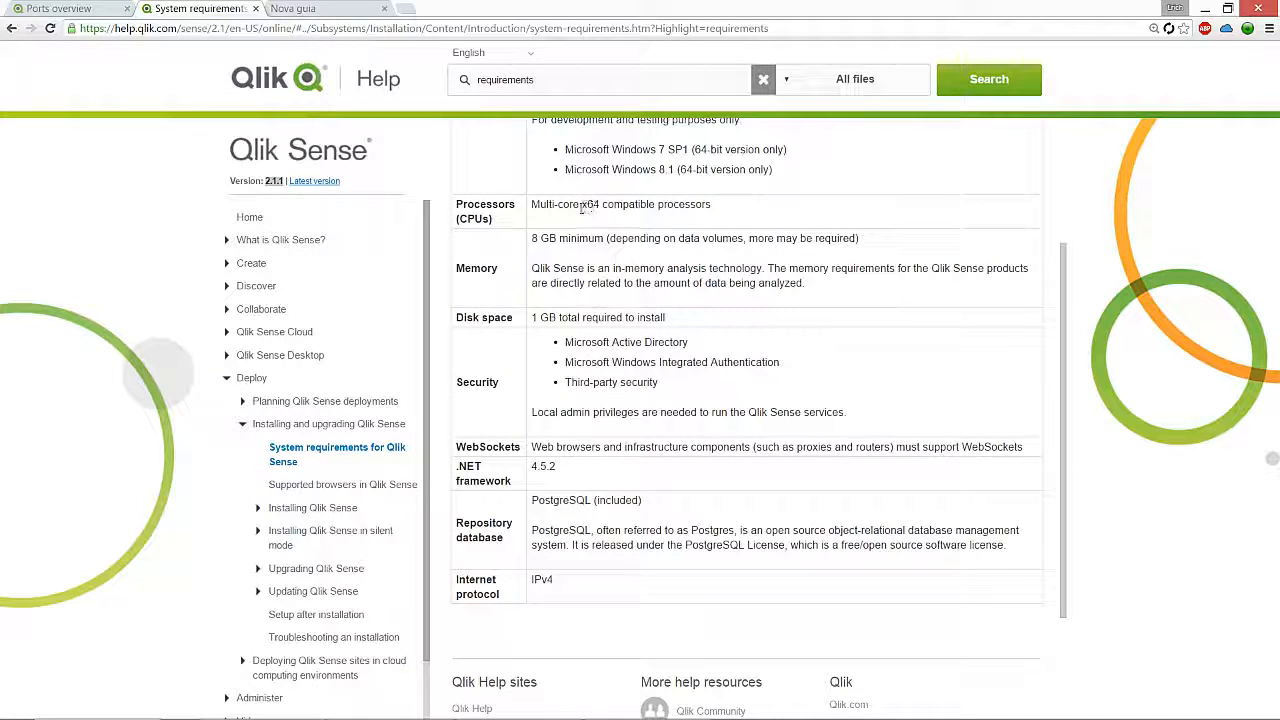
left_click_drag(581, 204, 603, 205)
left_click(730, 216)
left_click_drag(533, 238, 688, 318)
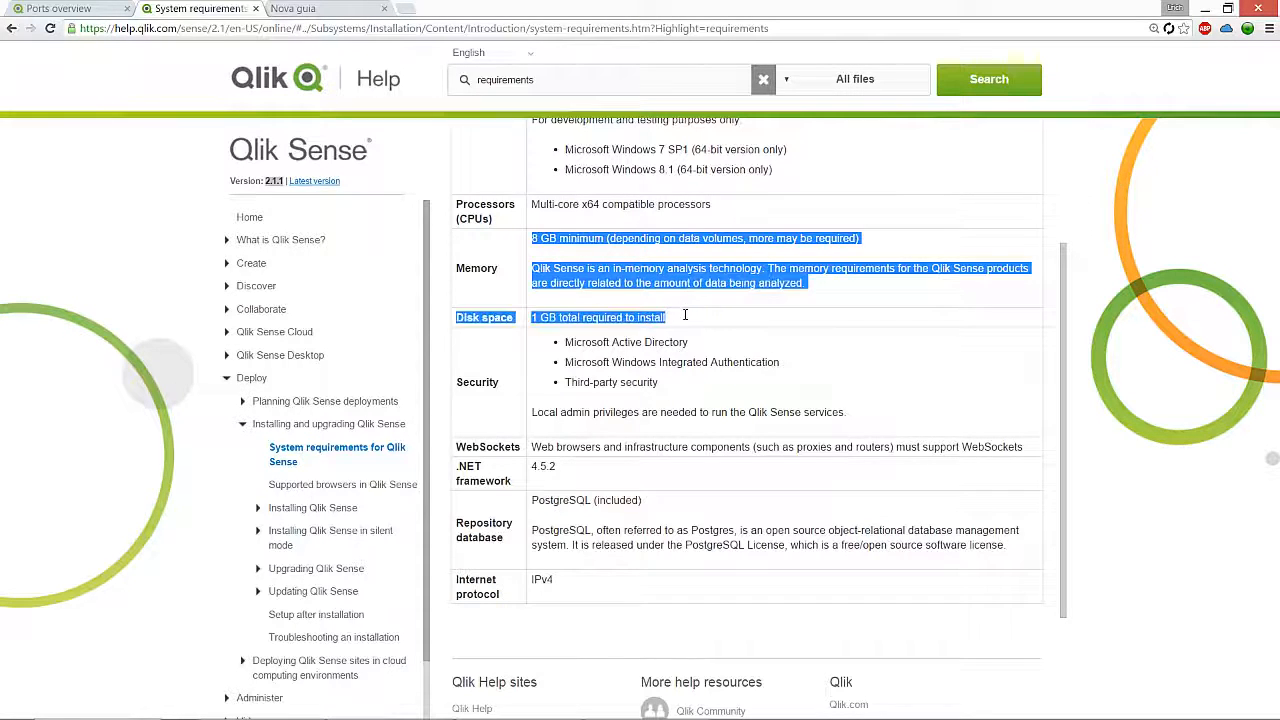
left_click(690, 320)
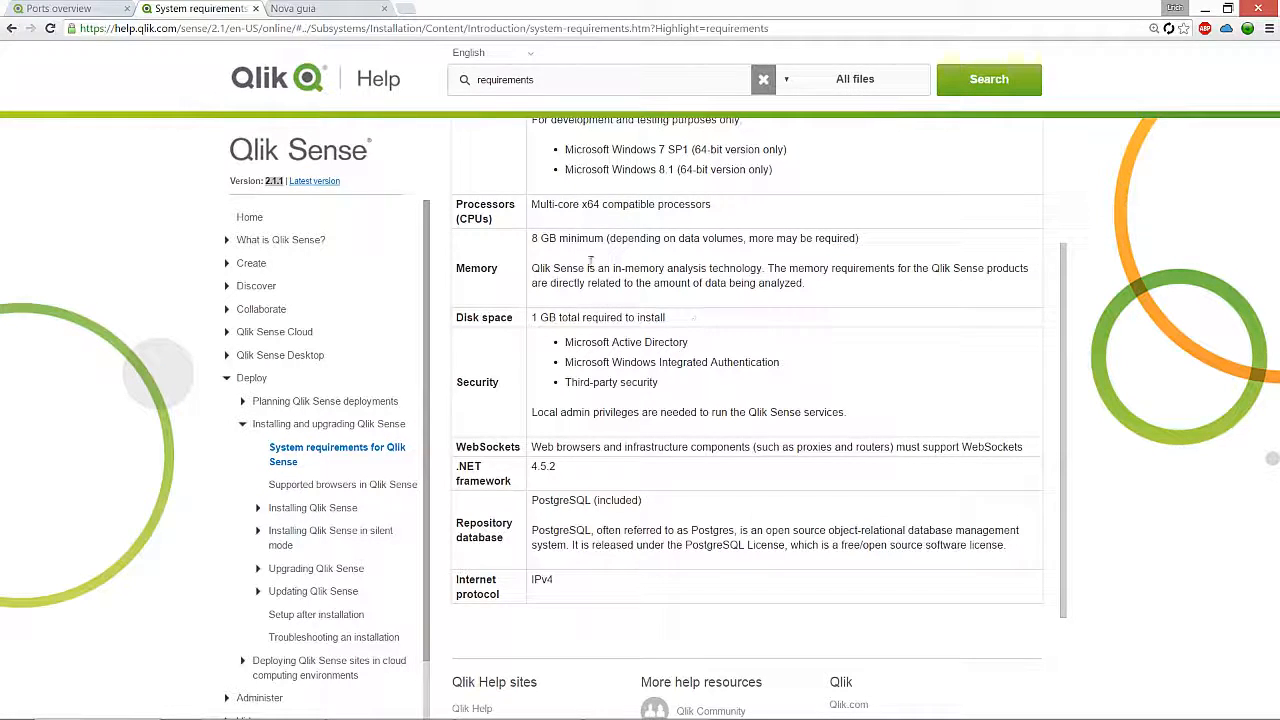
left_click_drag(532, 238, 571, 240)
left_click(572, 314)
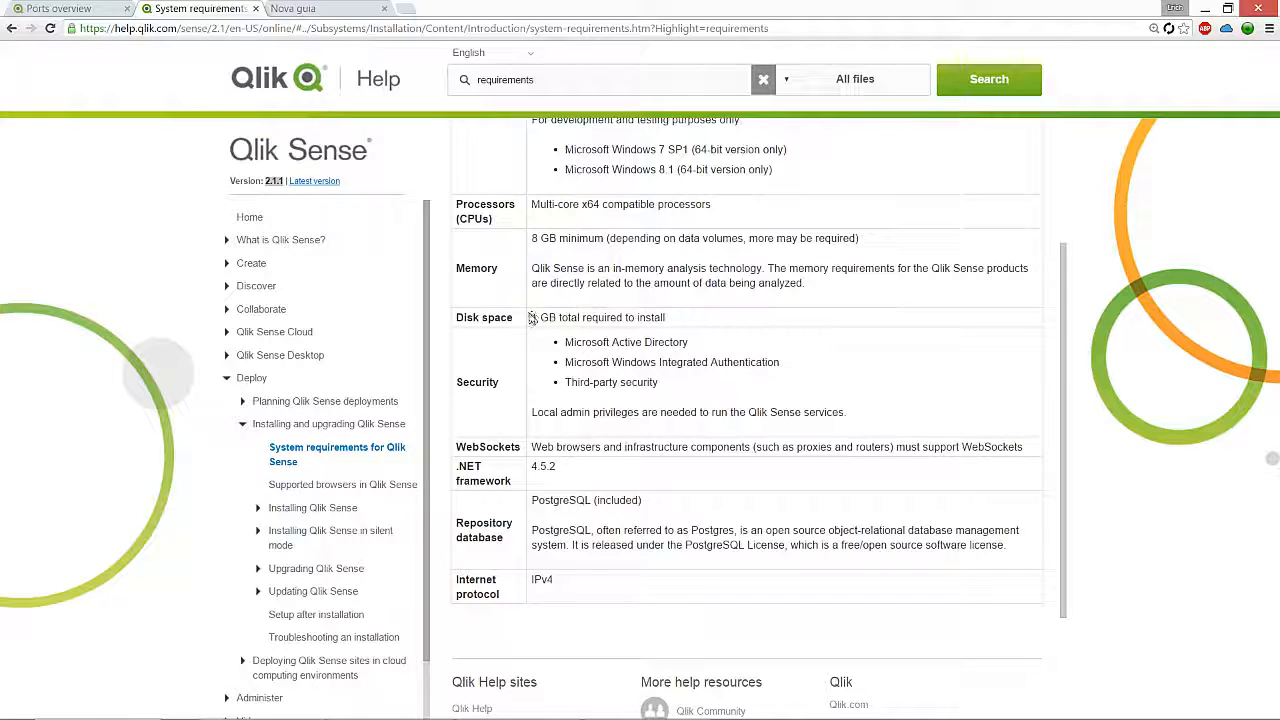
Step: Check the 1 GB disk space and .NET Framework 4.5.2 requirements, then move to Ports overview
left_click_drag(533, 317, 557, 318)
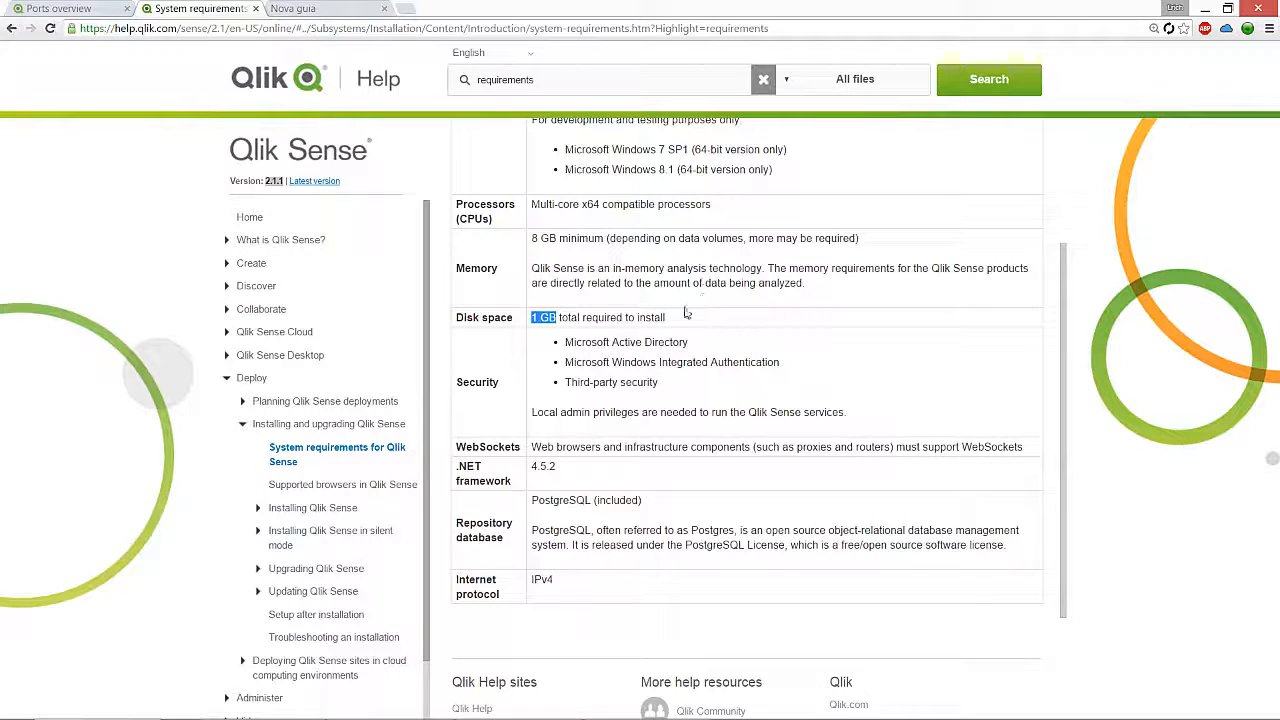
left_click_drag(666, 317, 532, 317)
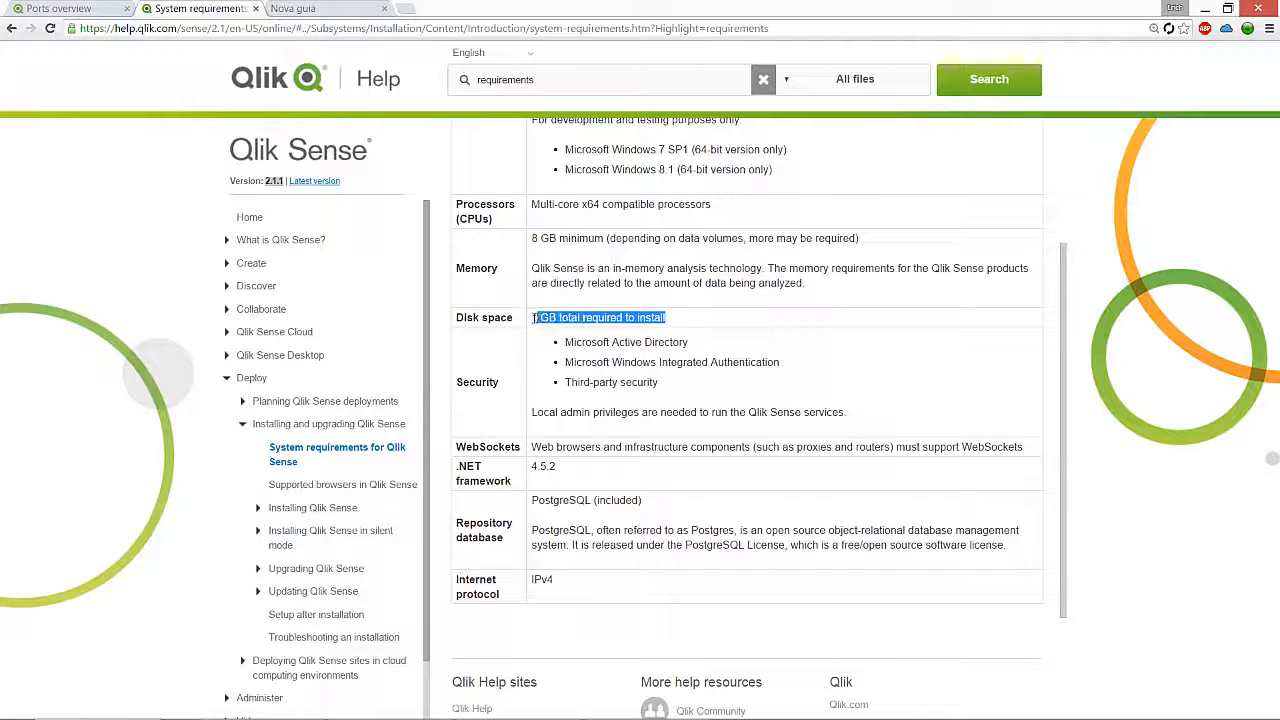
left_click(672, 306)
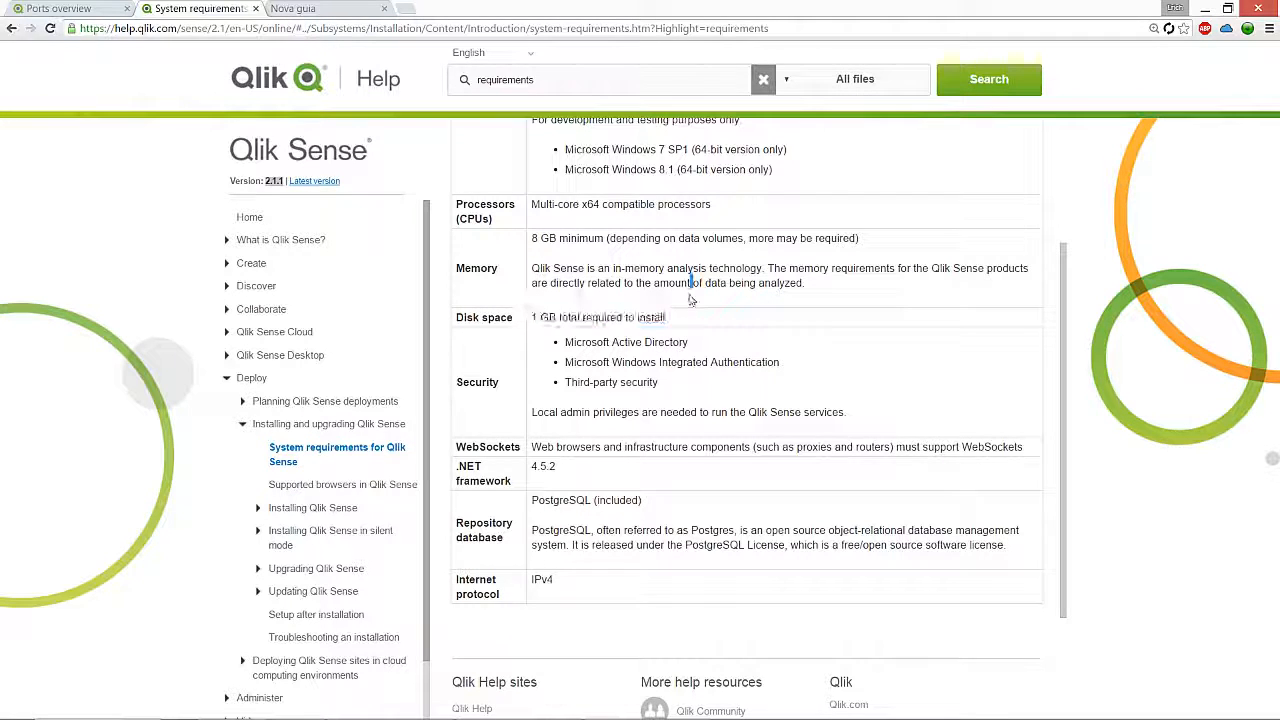
scroll(726, 387, "down", 2)
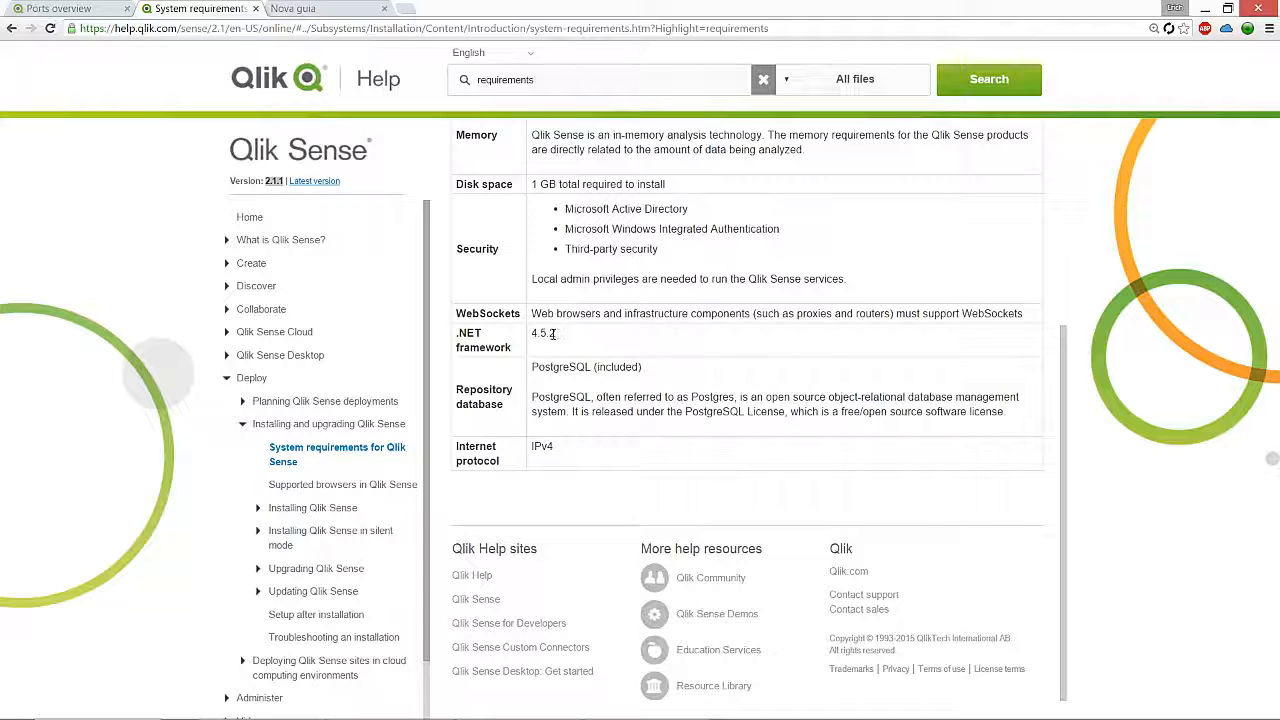
left_click_drag(537, 337, 532, 334)
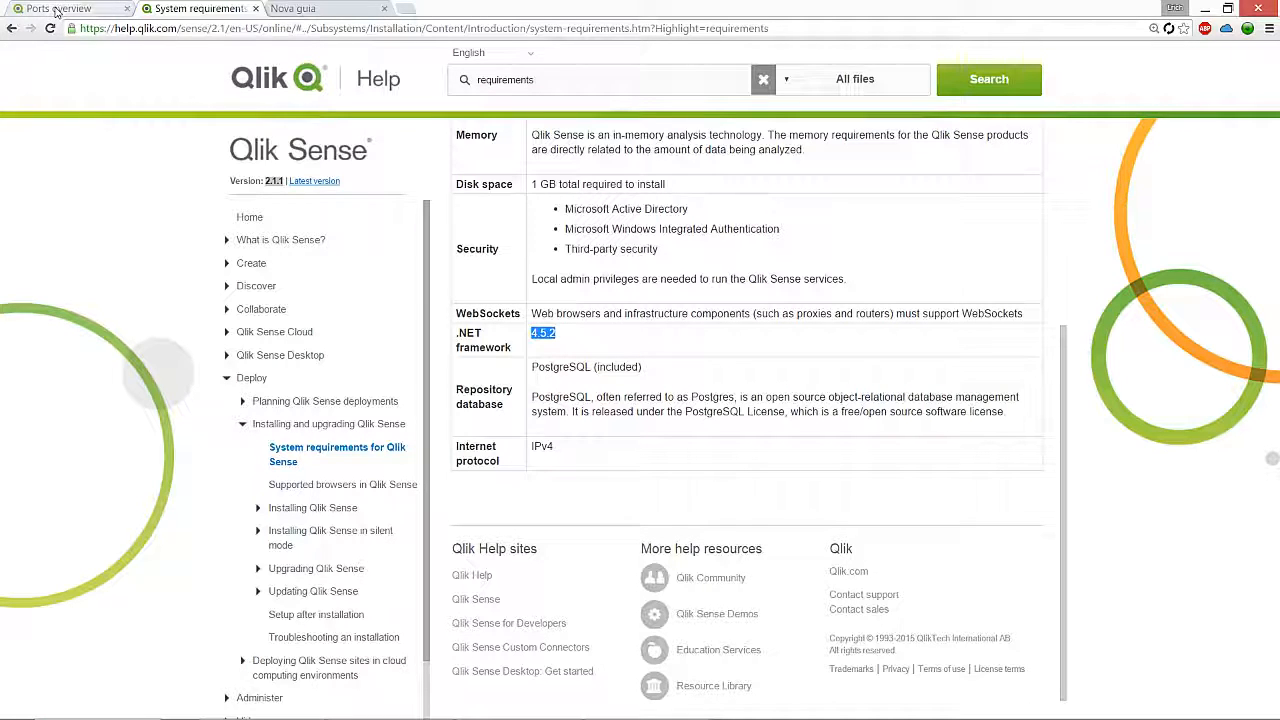
left_click(57, 11)
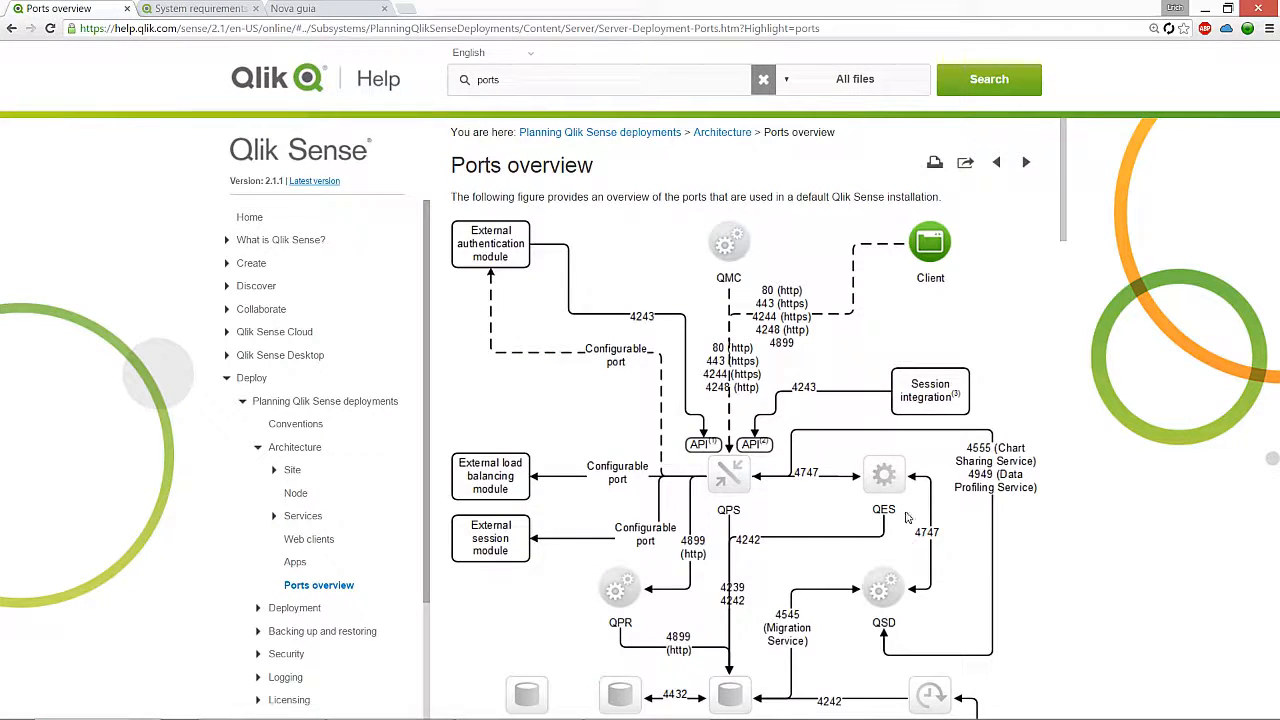
Step: Scroll through the Ports overview page
scroll(910, 540, "down", 2)
scroll(910, 542, "down", 2)
scroll(910, 540, "up", 4)
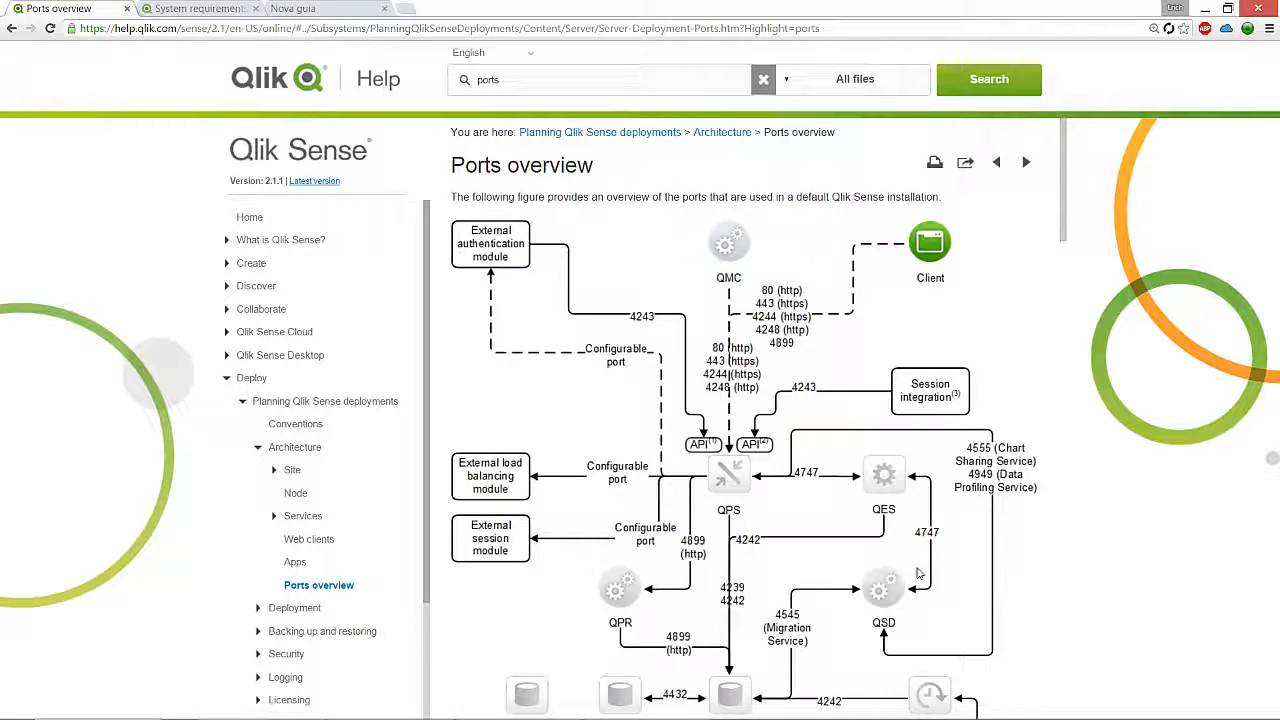
scroll(915, 560, "down", 1)
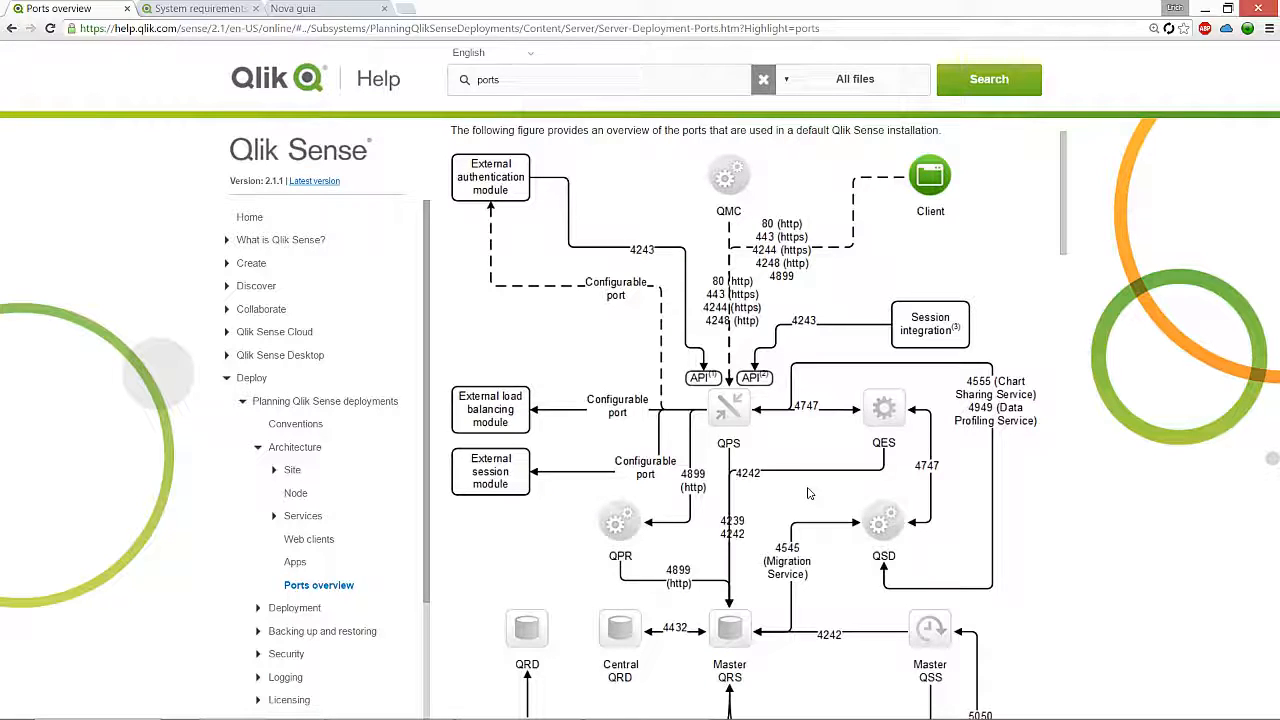
scroll(810, 490, "down", 3)
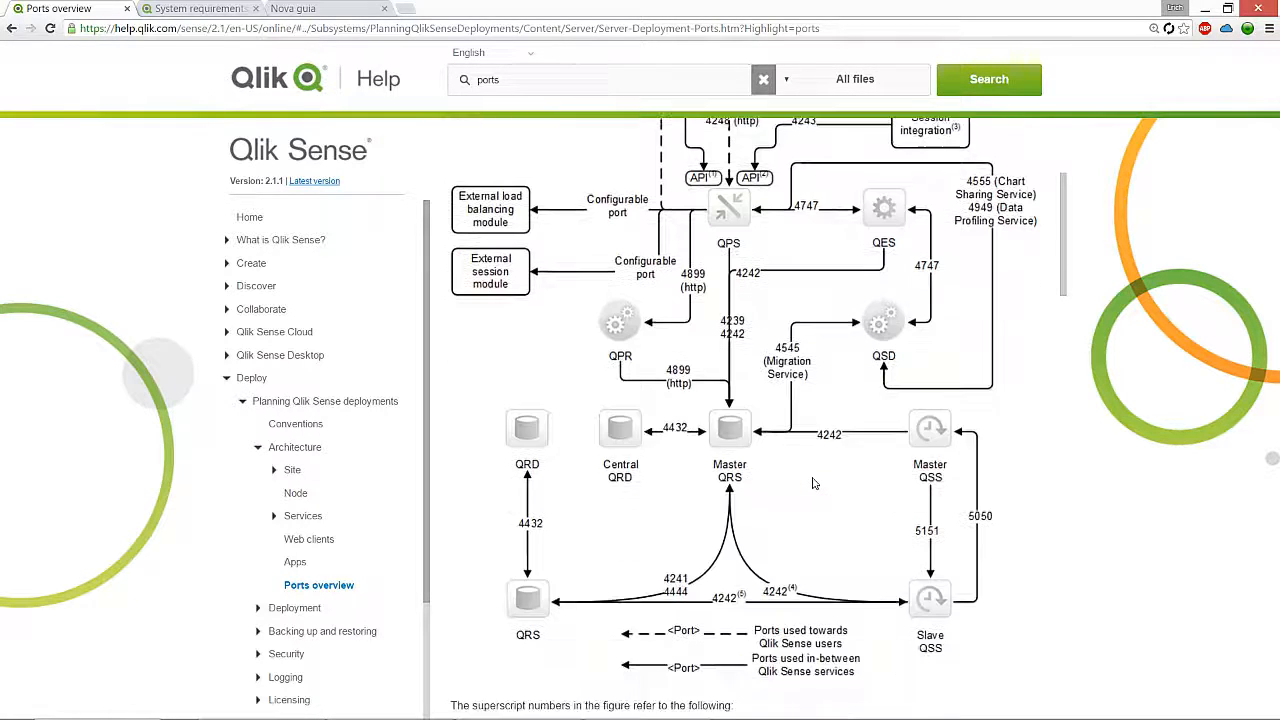
scroll(812, 483, "down", 2)
scroll(812, 483, "up", 6)
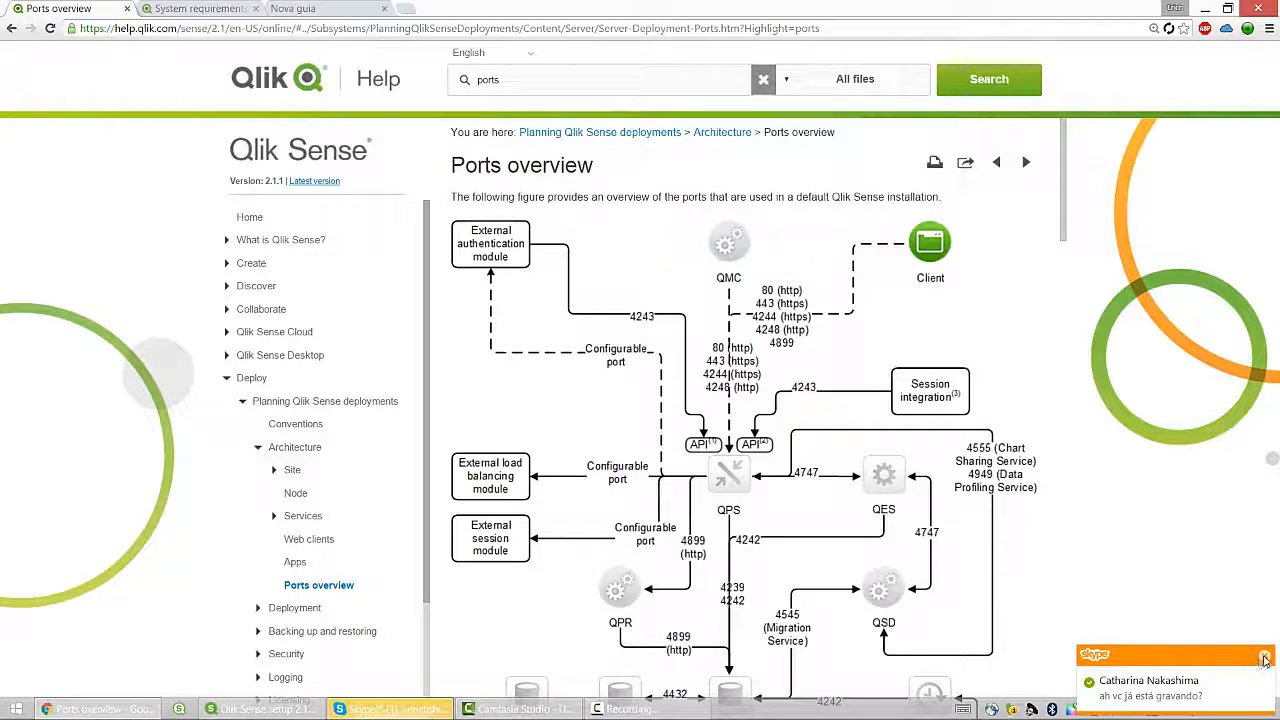
Step: Dismiss the chat notification and quit the chat app
left_click(1264, 658)
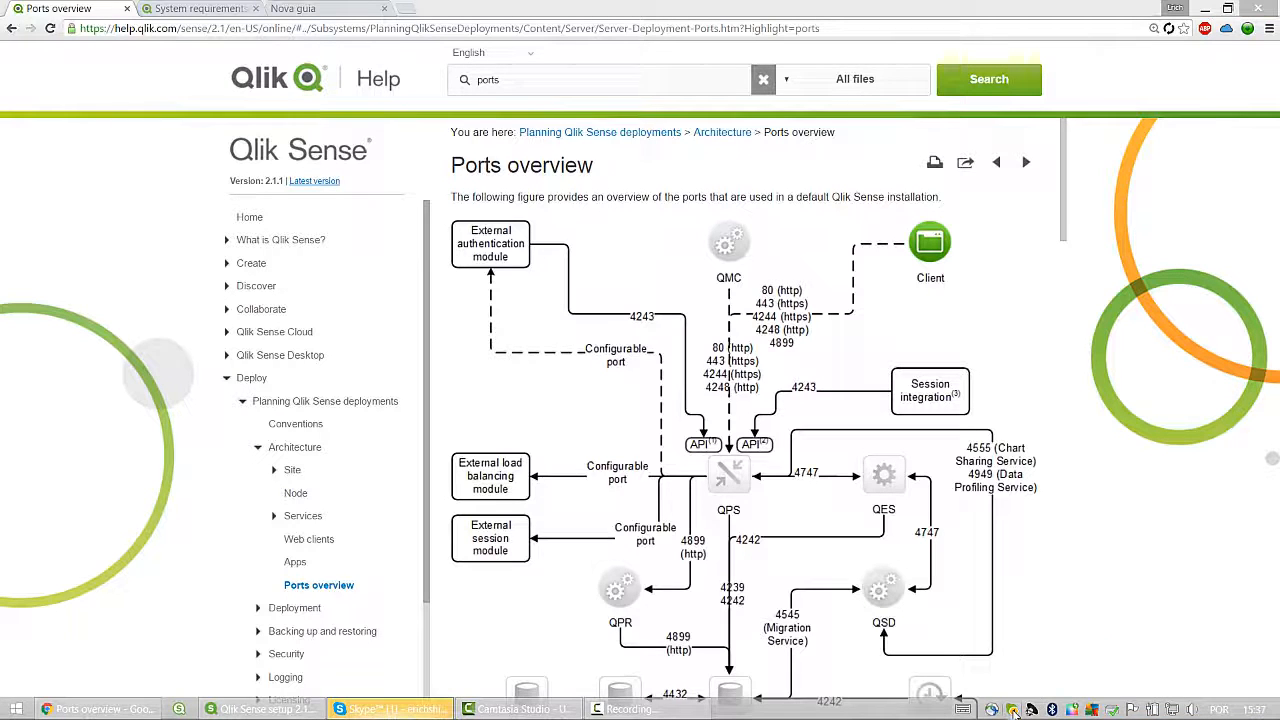
right_click(1013, 709)
left_click(1060, 694)
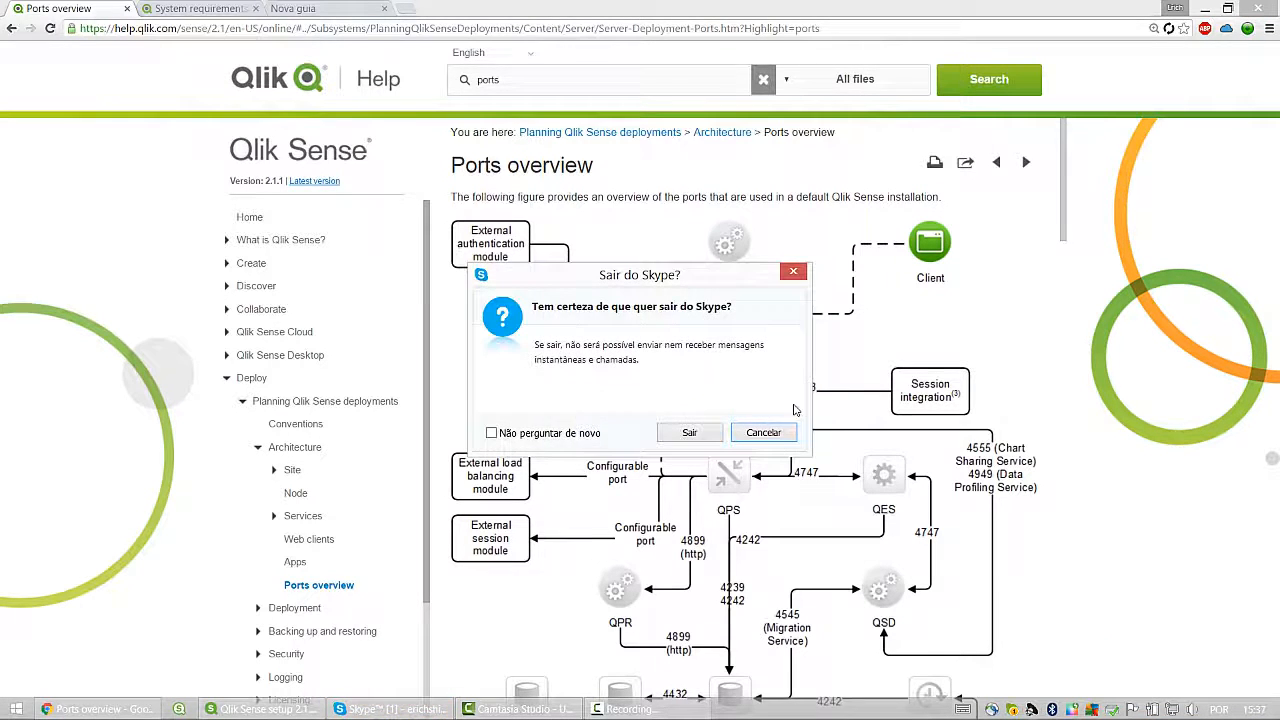
left_click(689, 432)
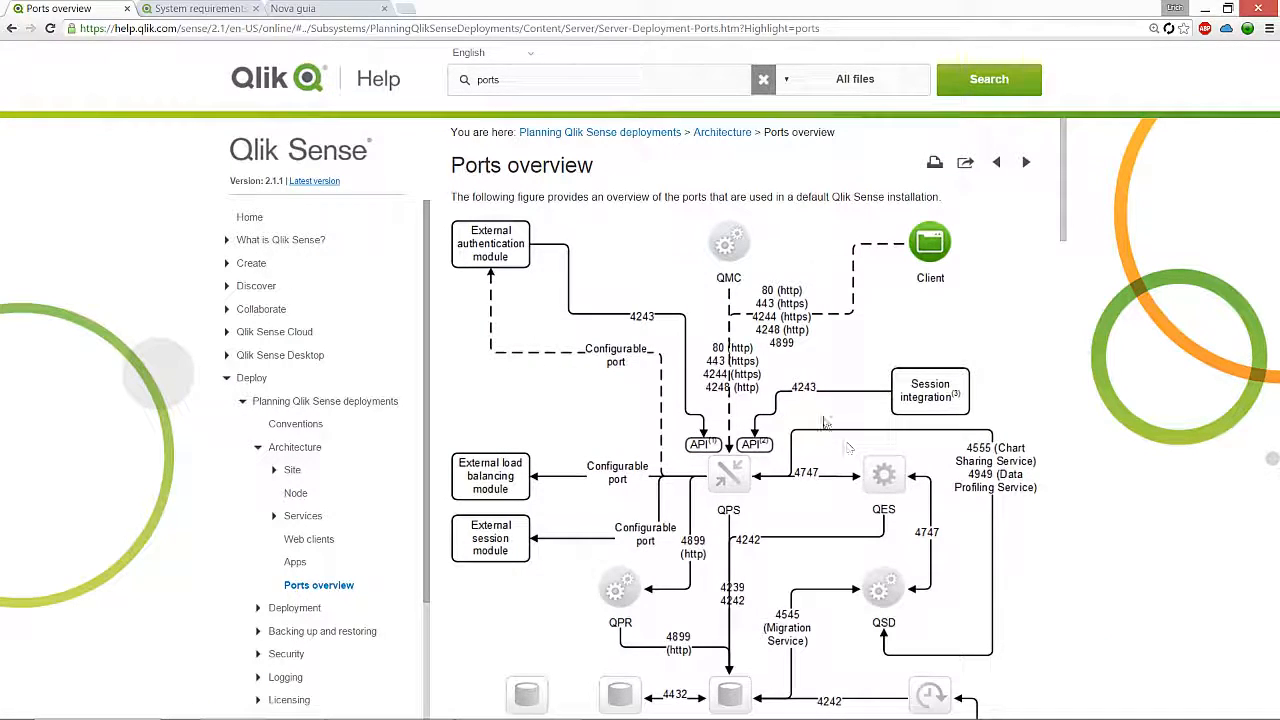
Step: Glance back at the System requirements page, then return to the Ports overview diagram
scroll(825, 422, "down", 5)
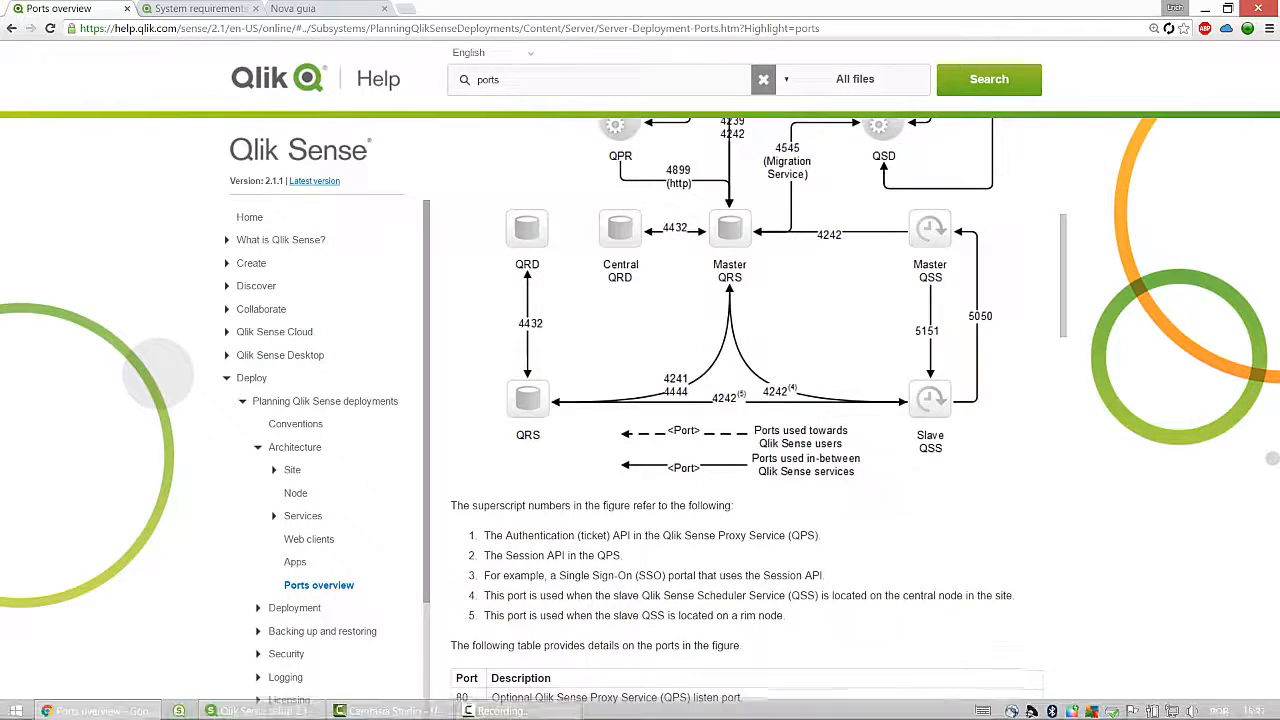
left_click(500, 709)
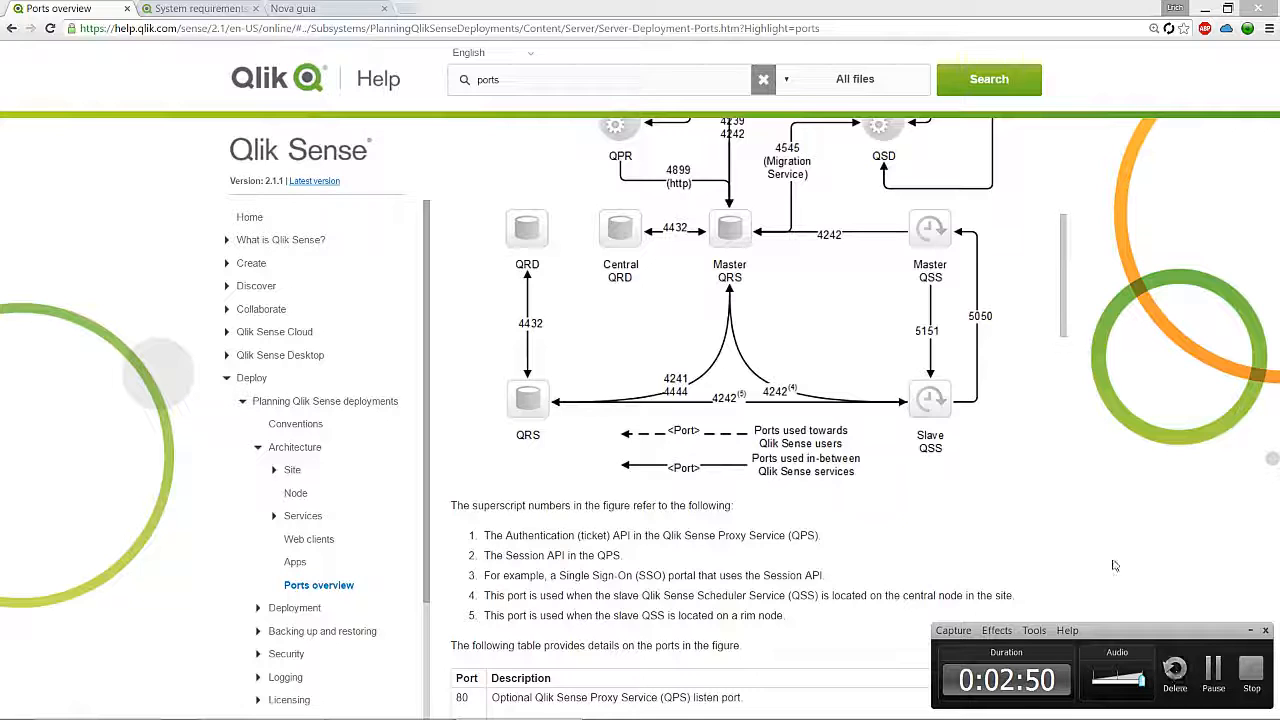
scroll(1040, 474, "up", 5)
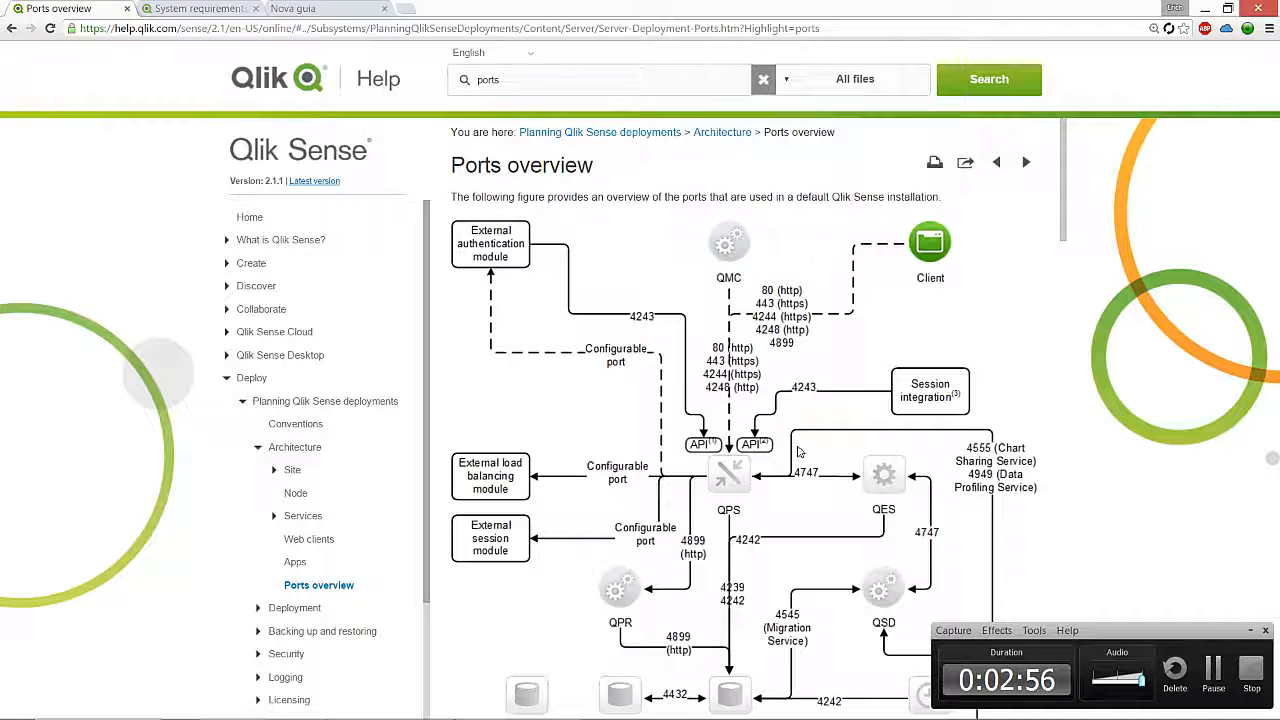
left_click(205, 12)
scroll(707, 313, "up", 4)
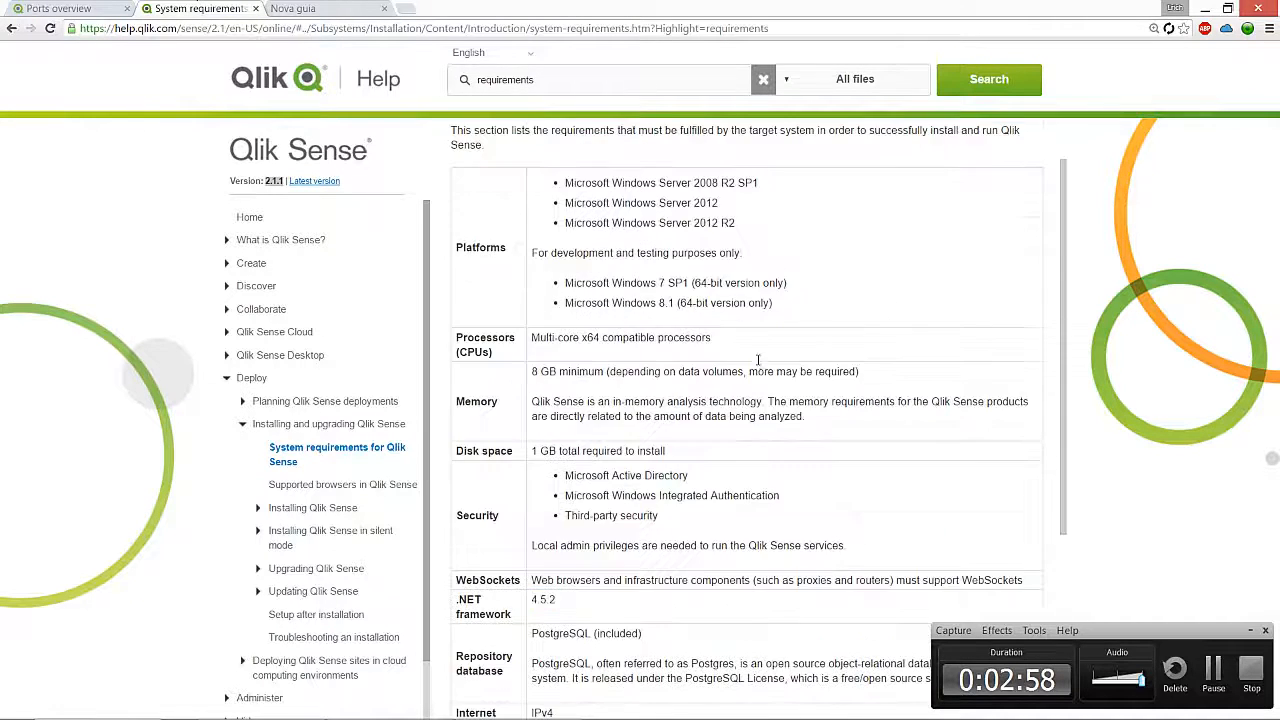
scroll(697, 475, "down", 2)
left_click(105, 14)
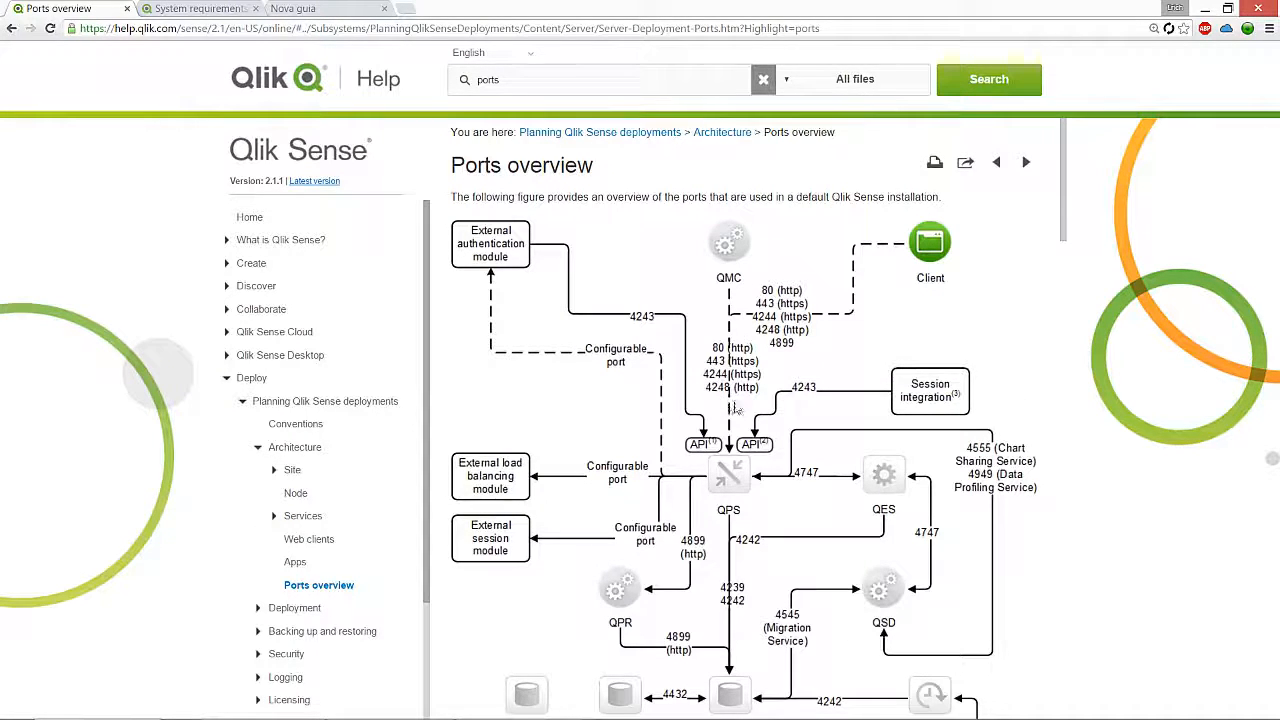
Step: Scroll through the Ports overview diagram of Qlik Sense ports
scroll(758, 477, "down", 1)
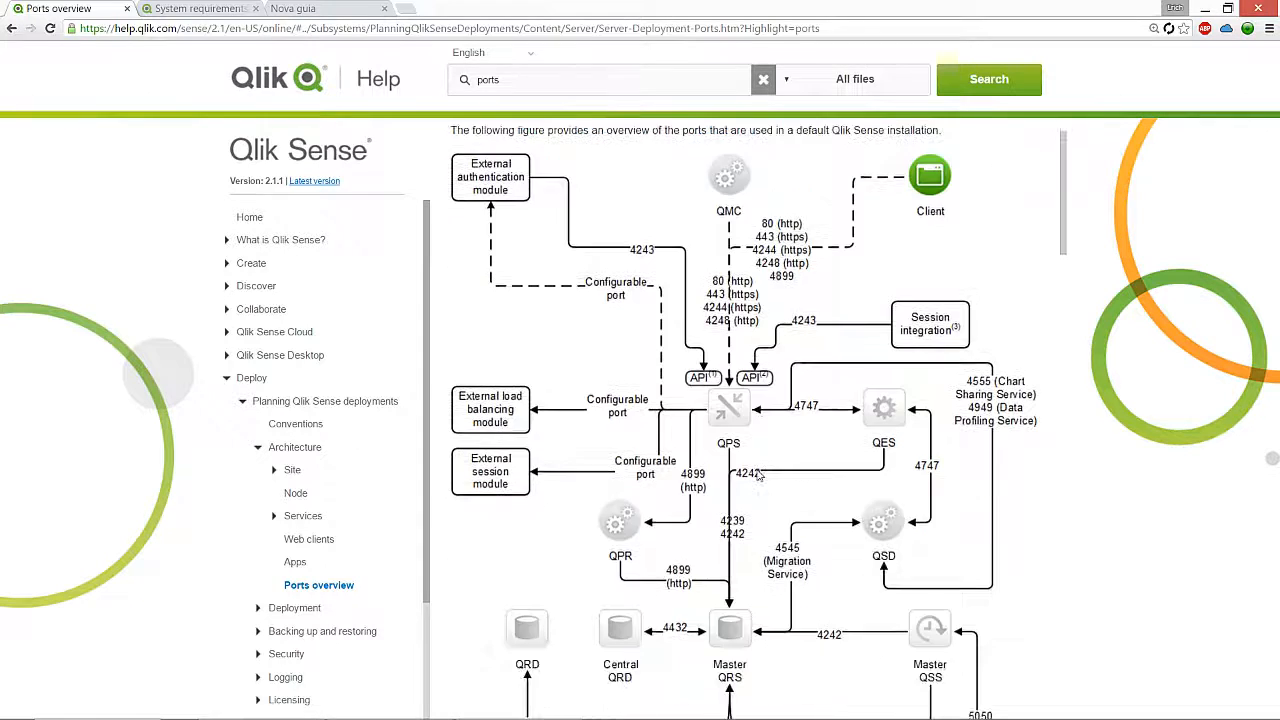
scroll(756, 350, "up", 1)
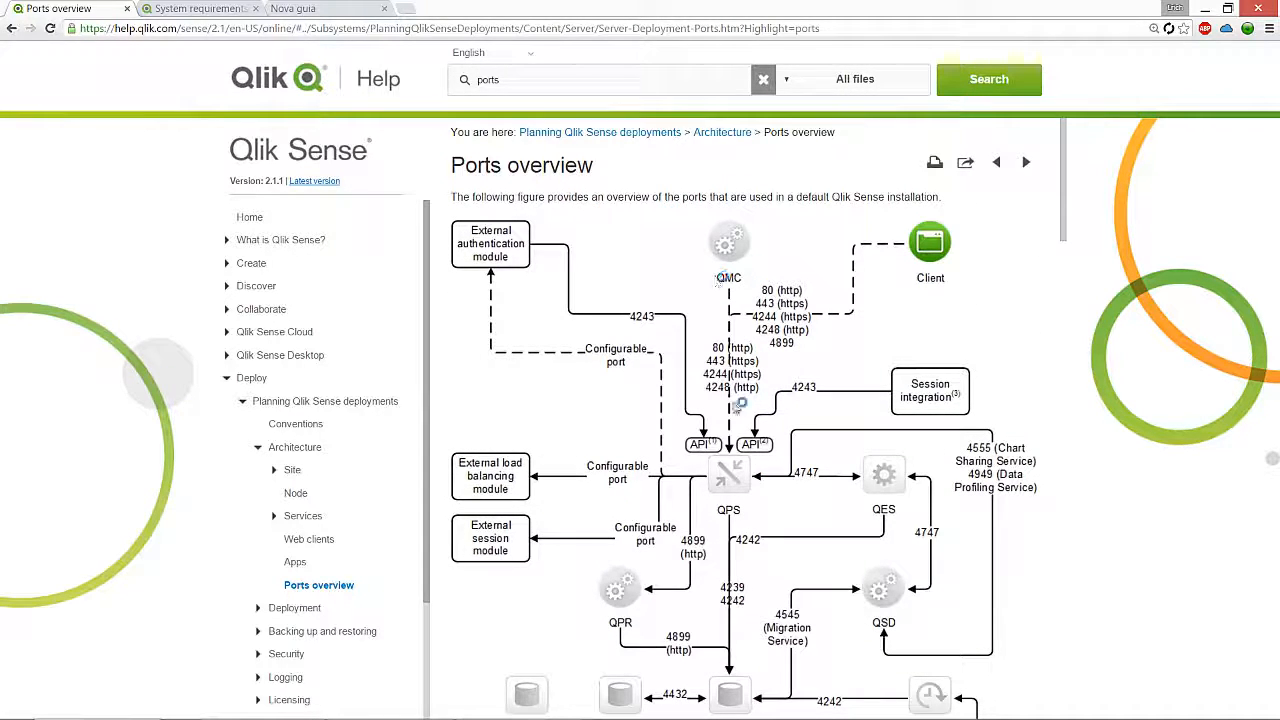
scroll(742, 402, "down", 2)
scroll(742, 402, "up", 1)
scroll(742, 402, "up", 1)
scroll(718, 372, "down", 3)
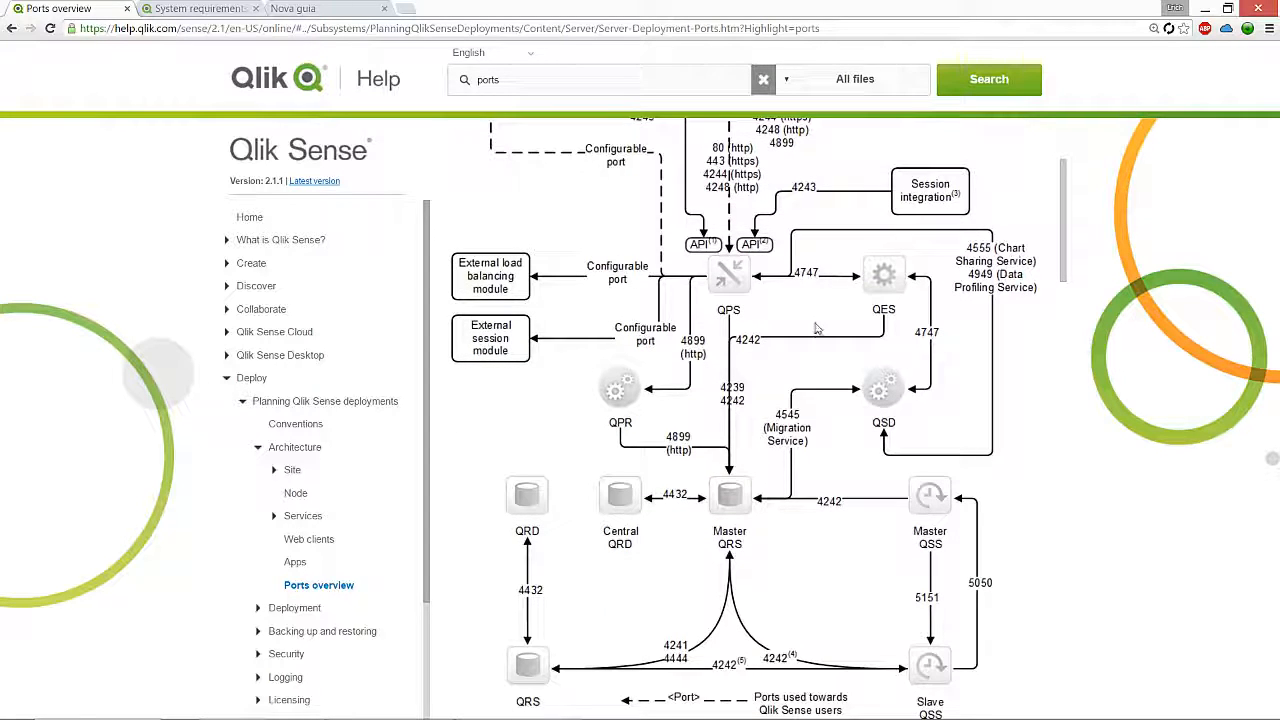
scroll(762, 428, "up", 3)
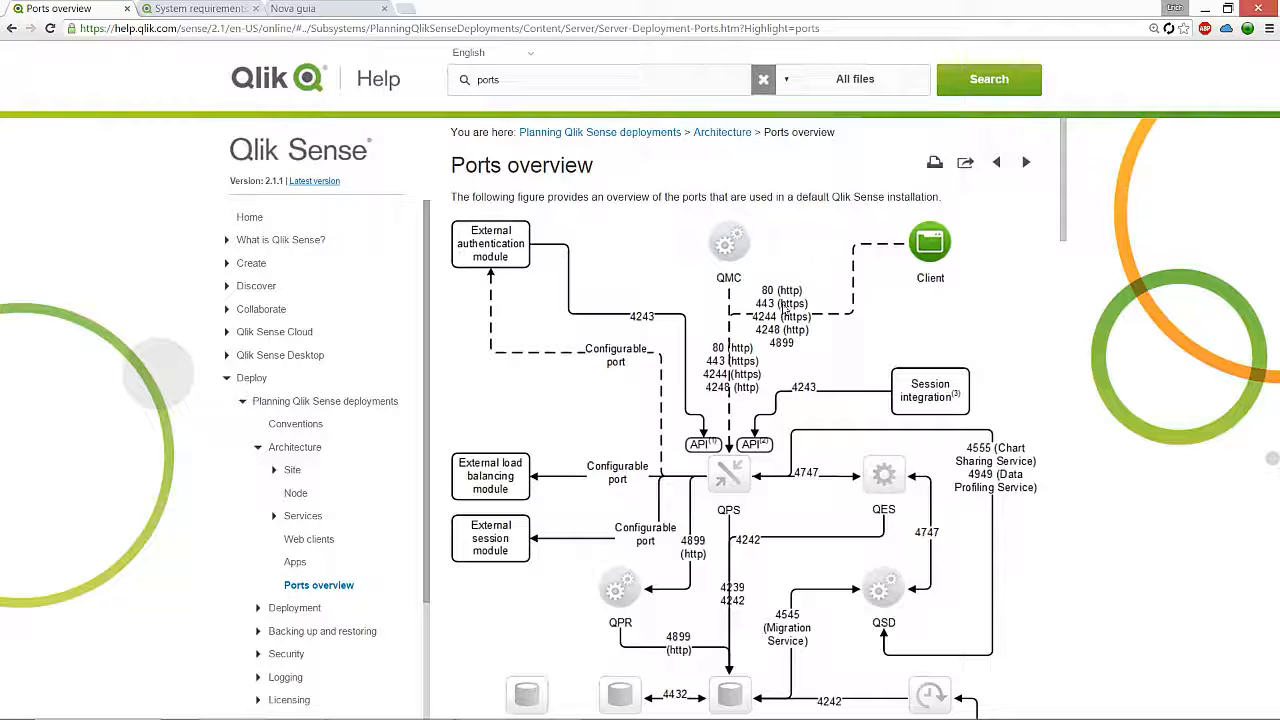
Step: Bring the Qlik Sense setup wizard's start screen back in front
scroll(786, 307, "down", 1)
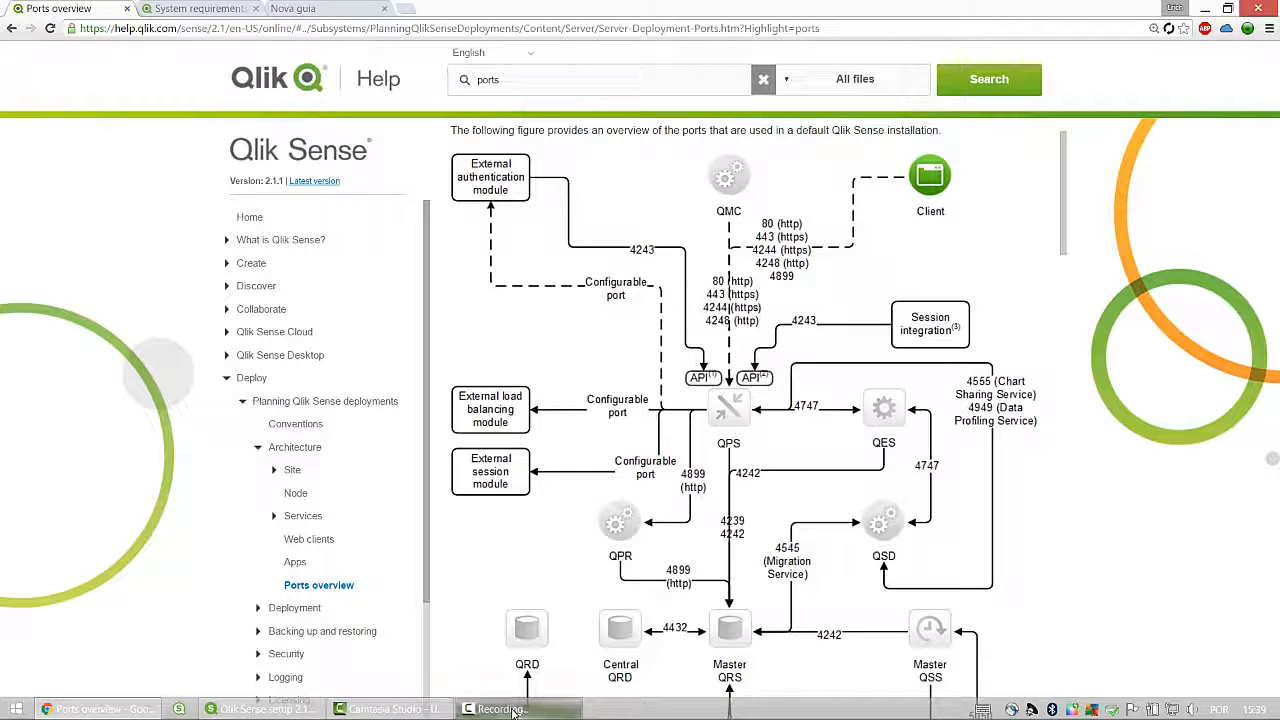
mouse_move(380, 712)
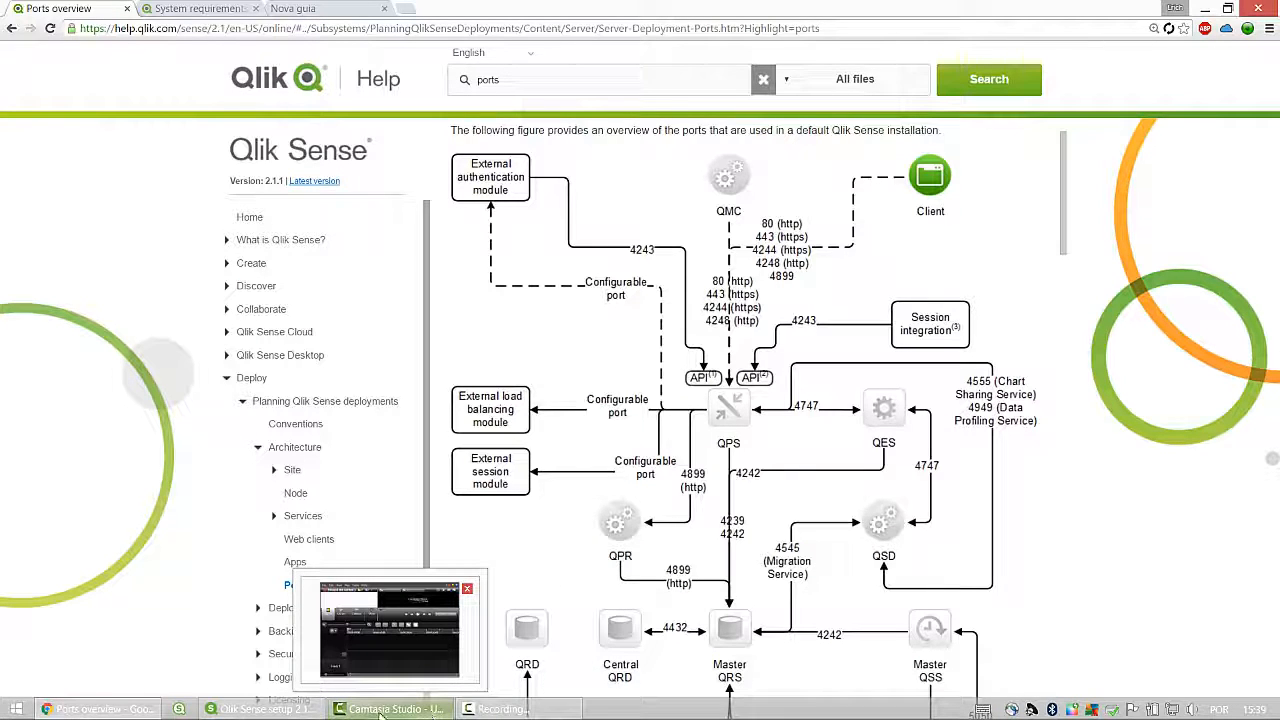
left_click(347, 658)
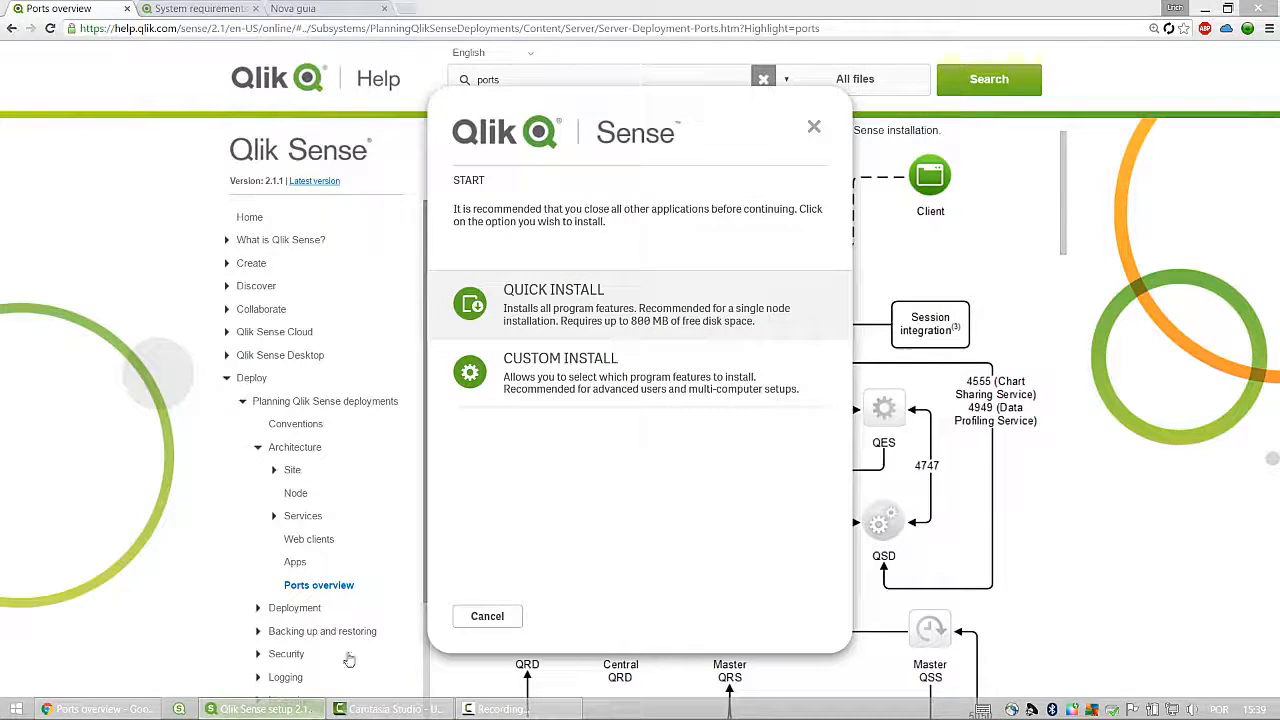
Step: Minimize Chrome, refocus the Qlik Sense installer, and choose Quick Install
left_click(1205, 8)
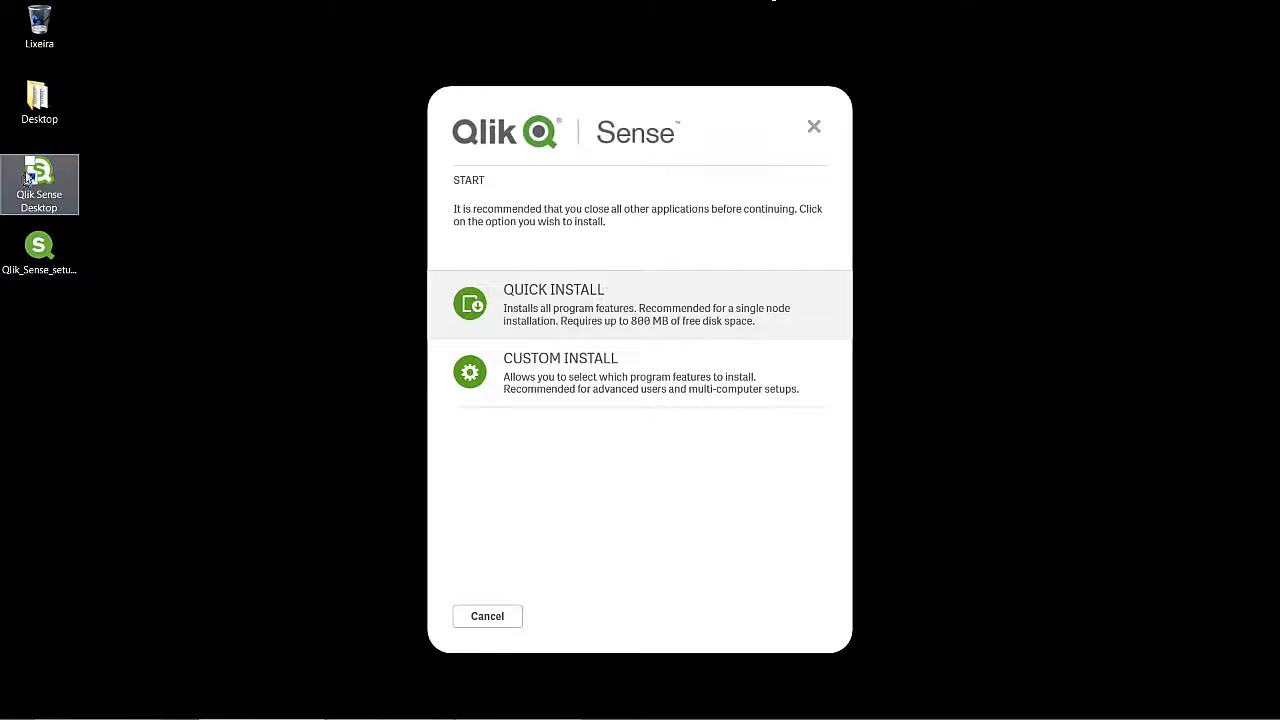
left_click(59, 268)
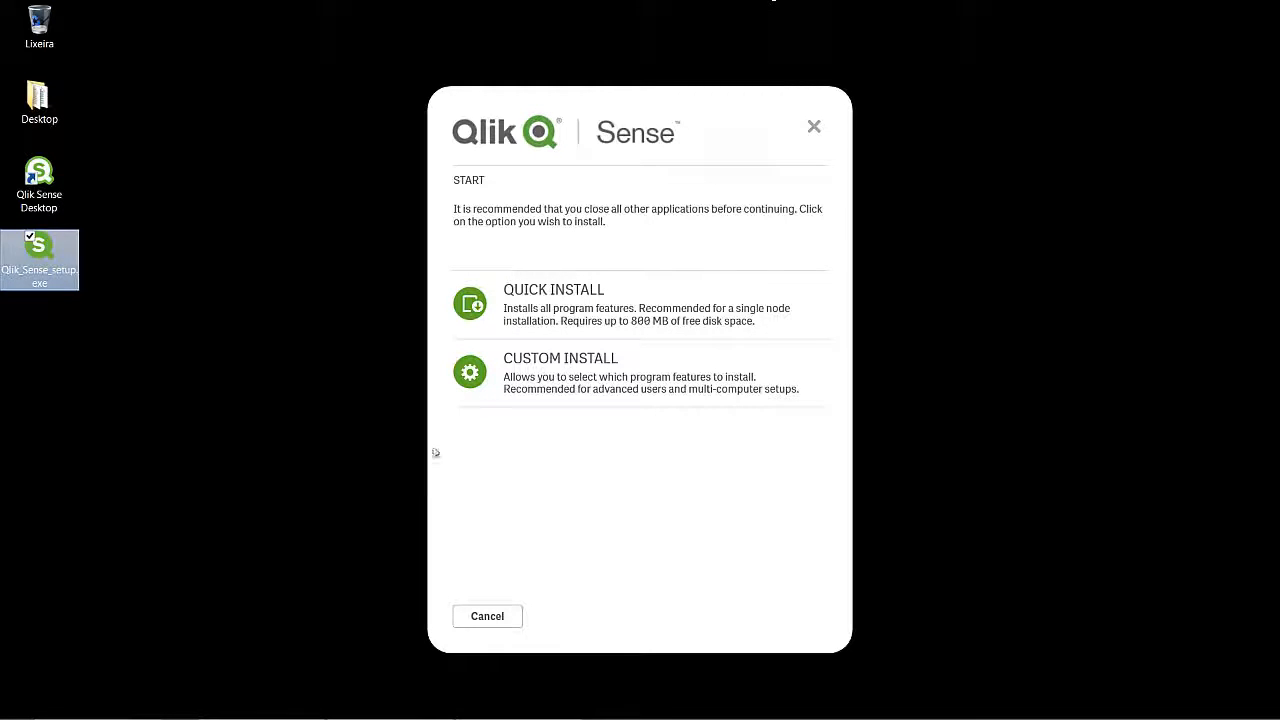
left_click(492, 463)
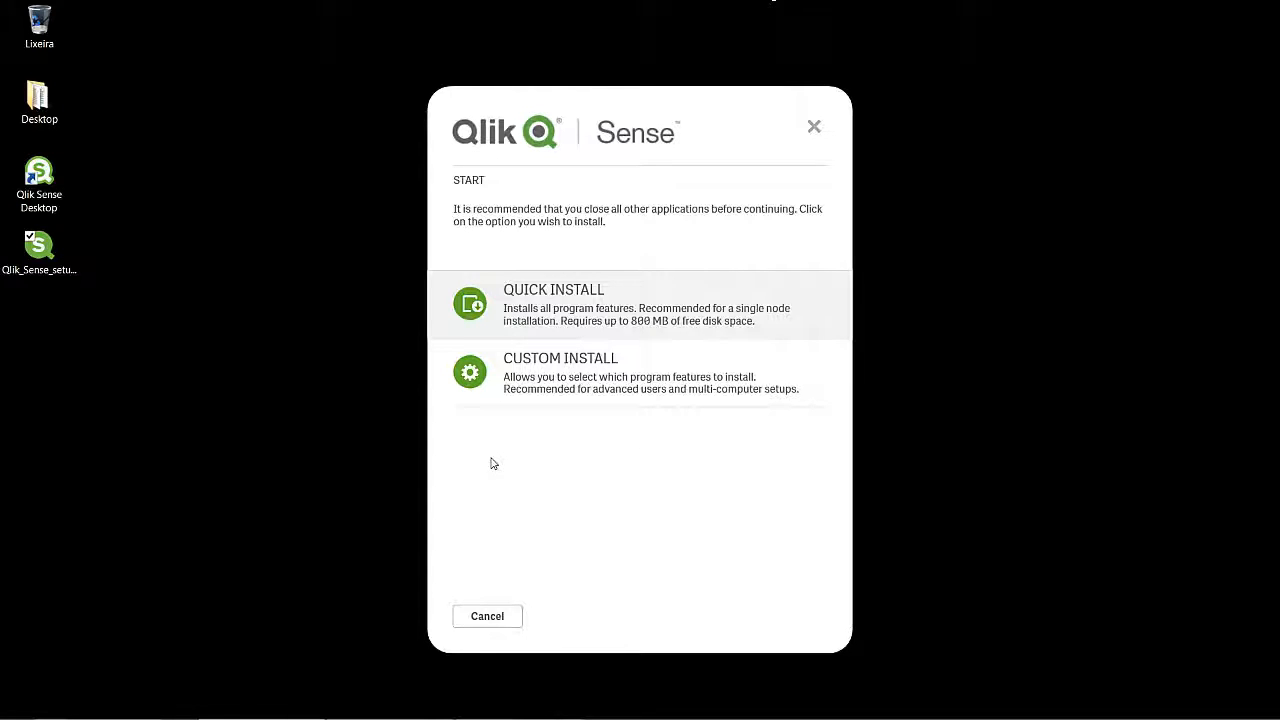
left_click(555, 311)
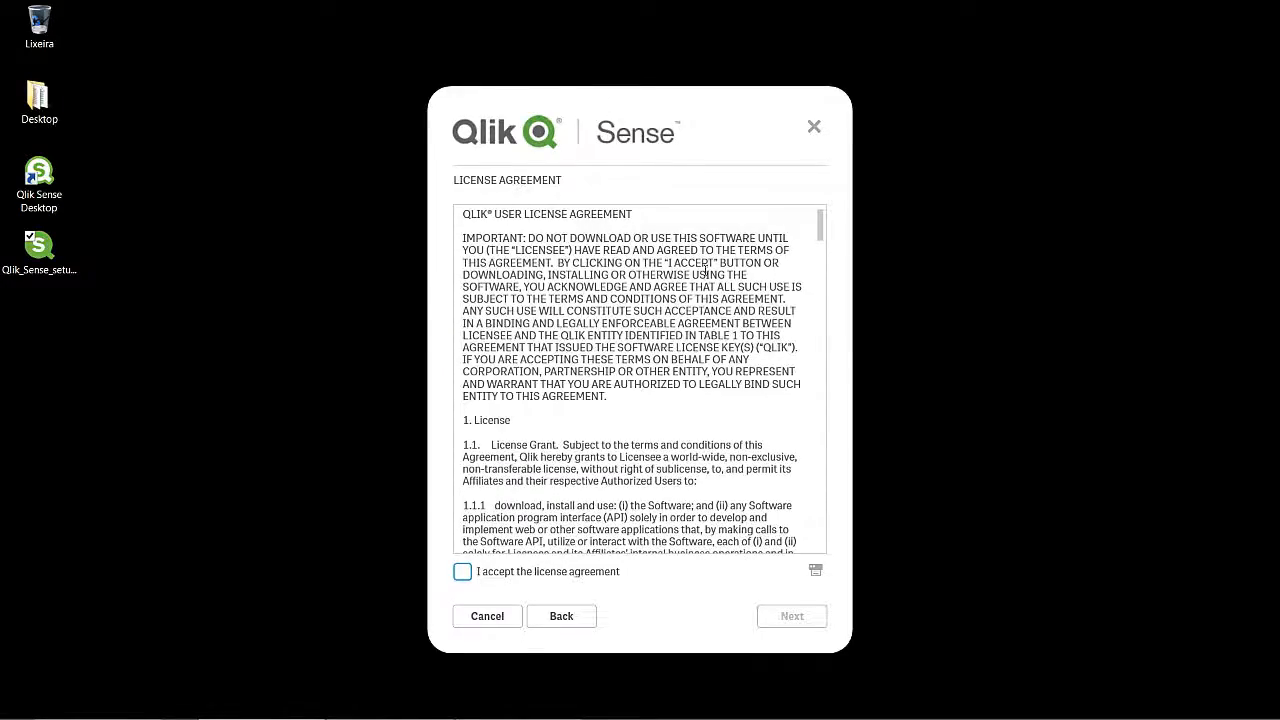
Step: Accept the license agreement and continue to the Repository Role page
left_click_drag(820, 230, 826, 540)
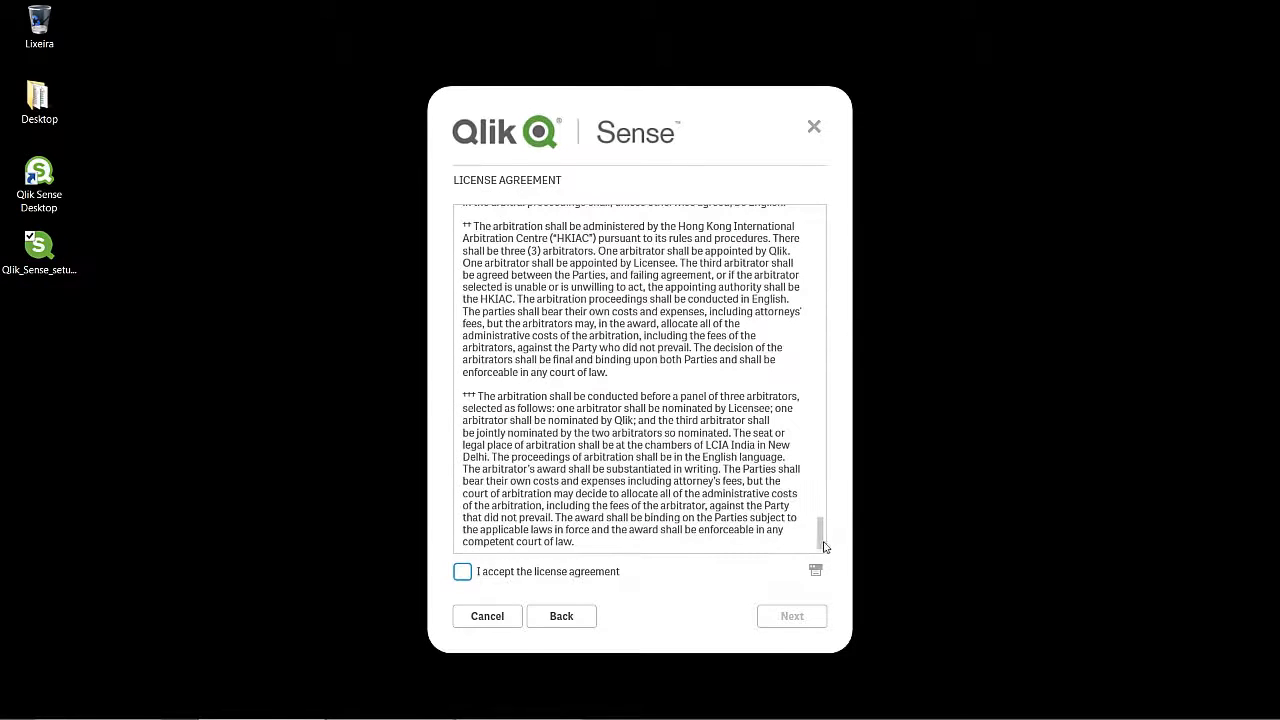
left_click(462, 571)
left_click(799, 620)
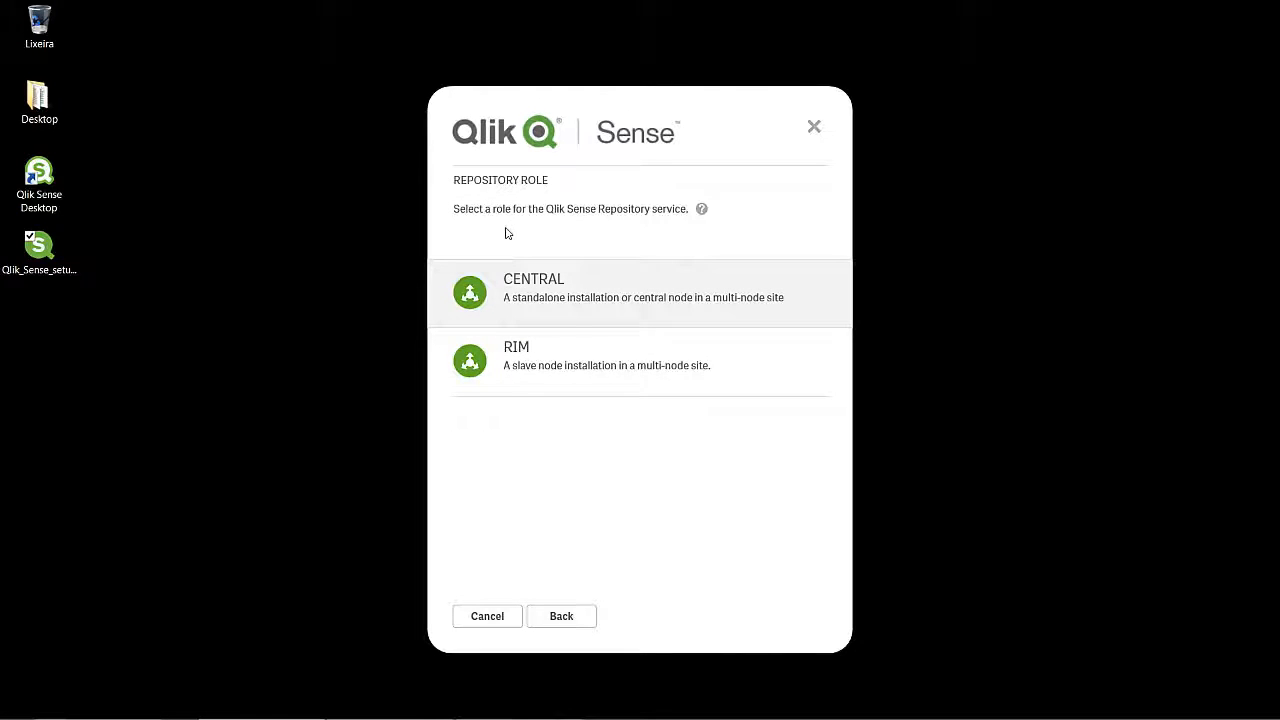
Step: Choose CENTRAL, then enter and confirm the repository database superuser password
left_click(551, 300)
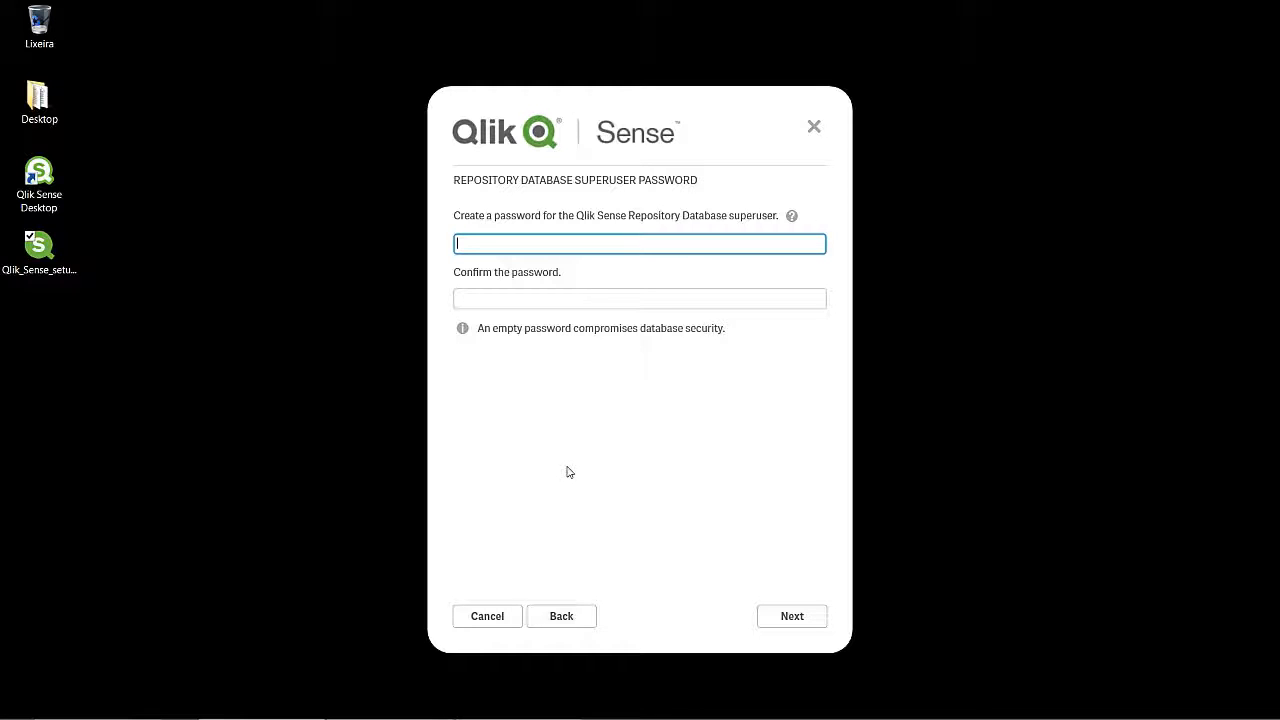
type("******")
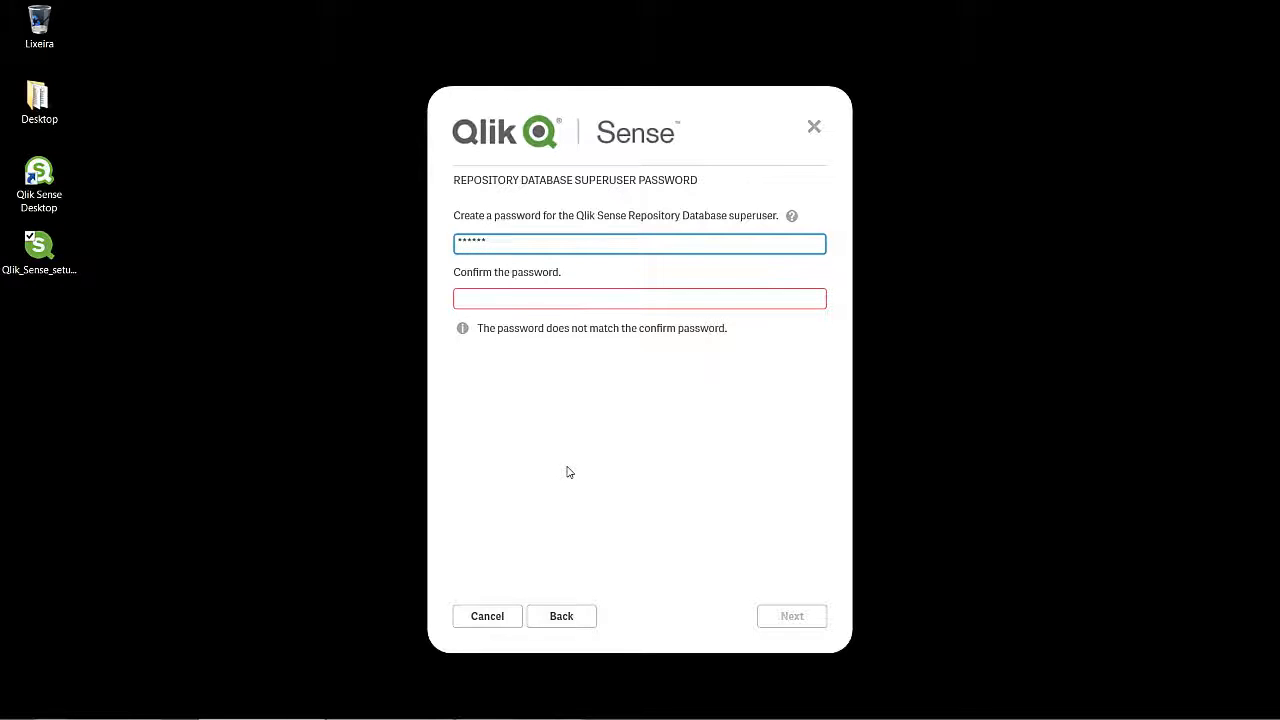
key("Tab")
type("****")
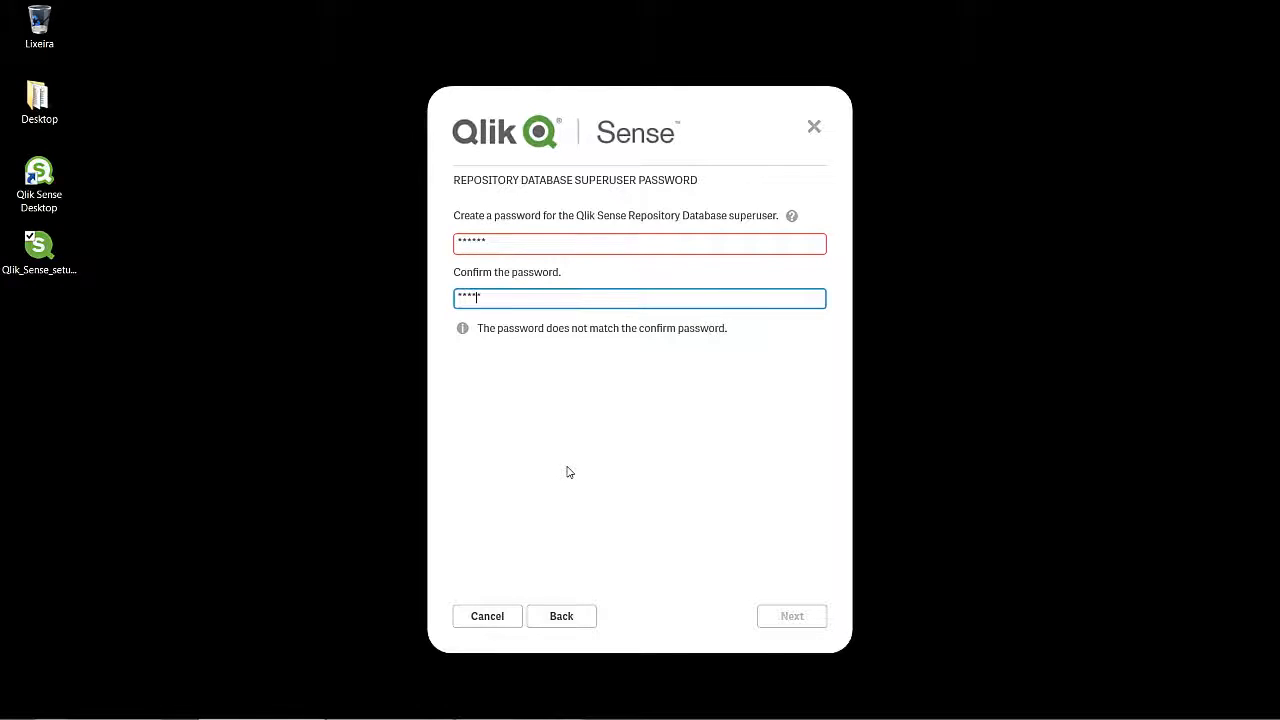
type("**")
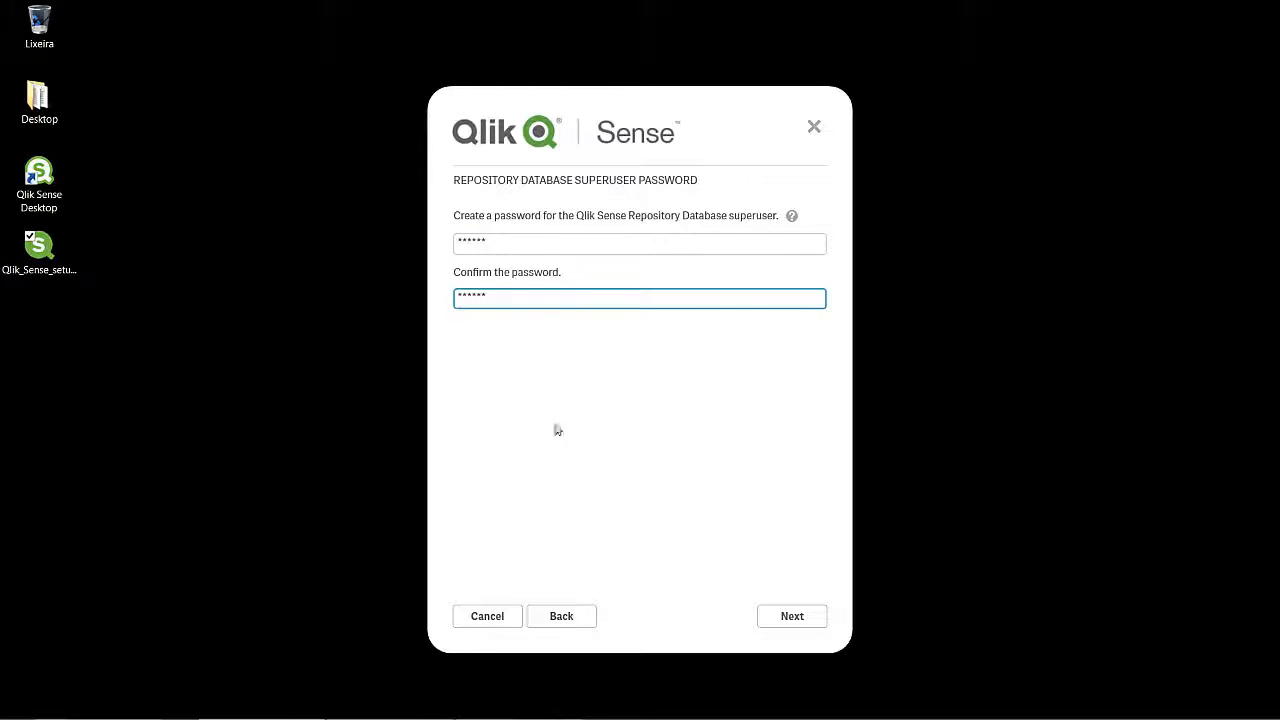
left_click(792, 616)
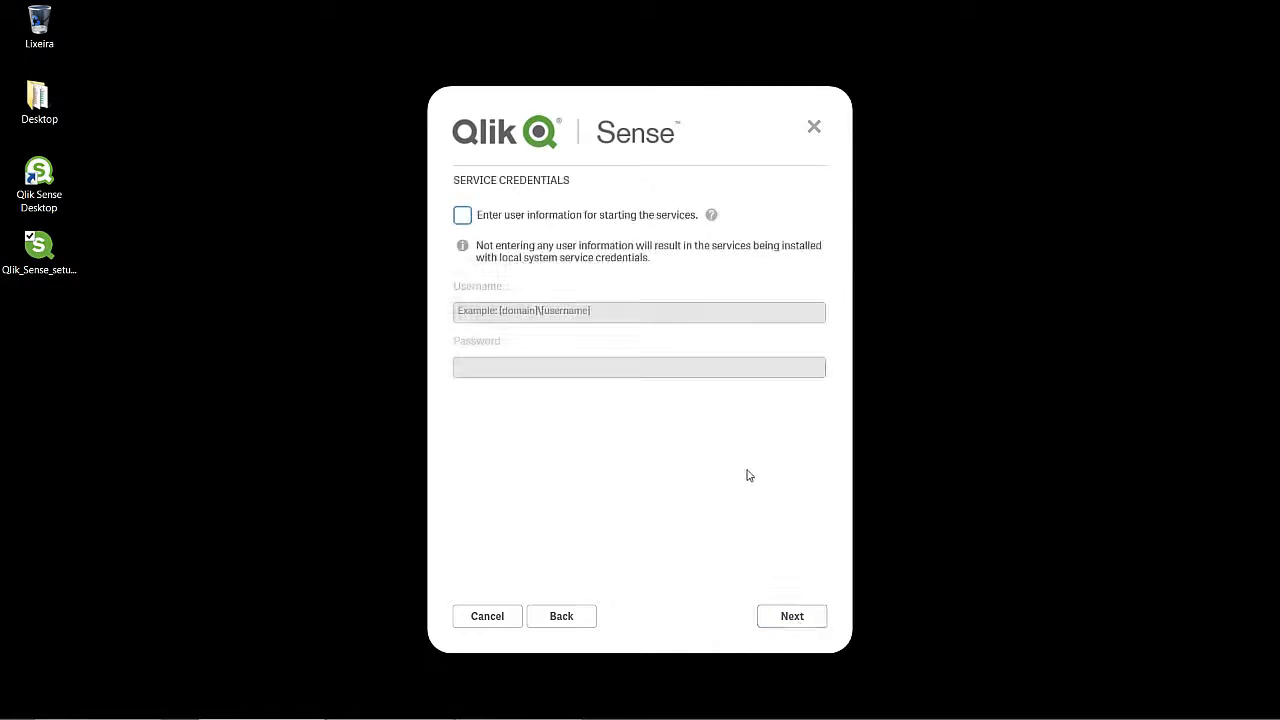
Step: Start the services as user .\service with its password, then continue
left_click(560, 218)
left_click(614, 310)
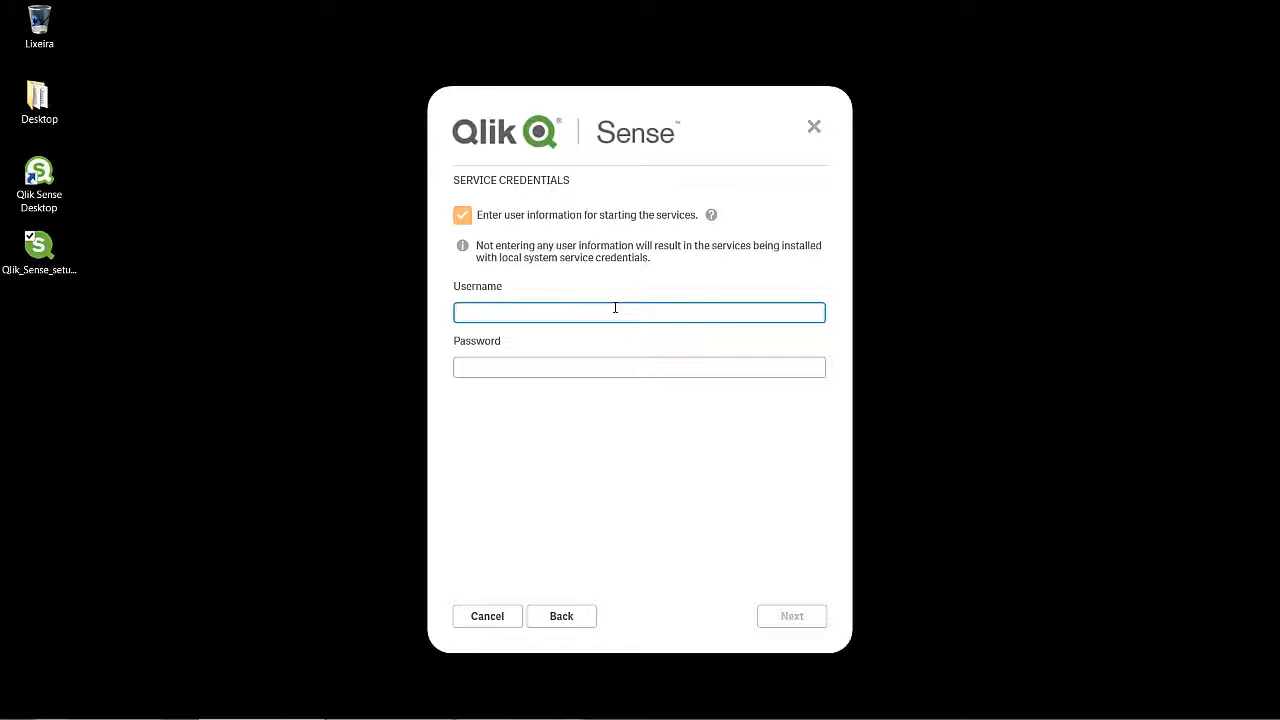
type(".\\service")
key("Tab")
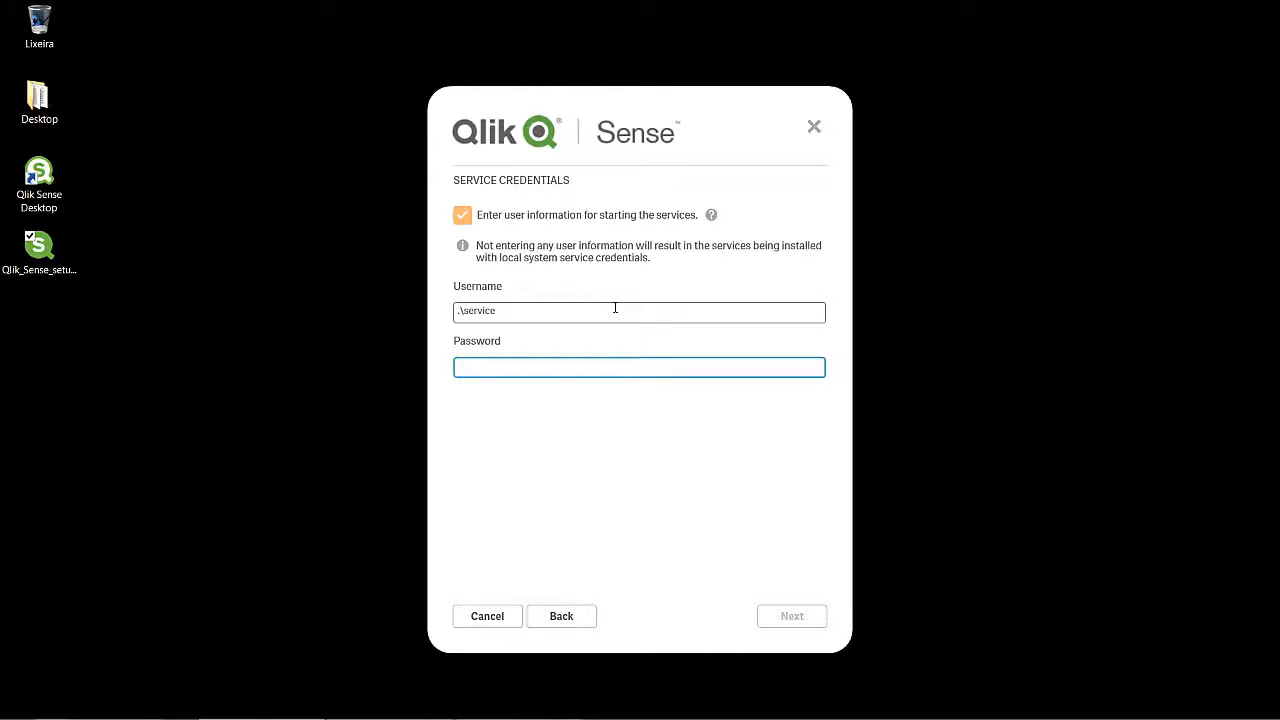
type("********")
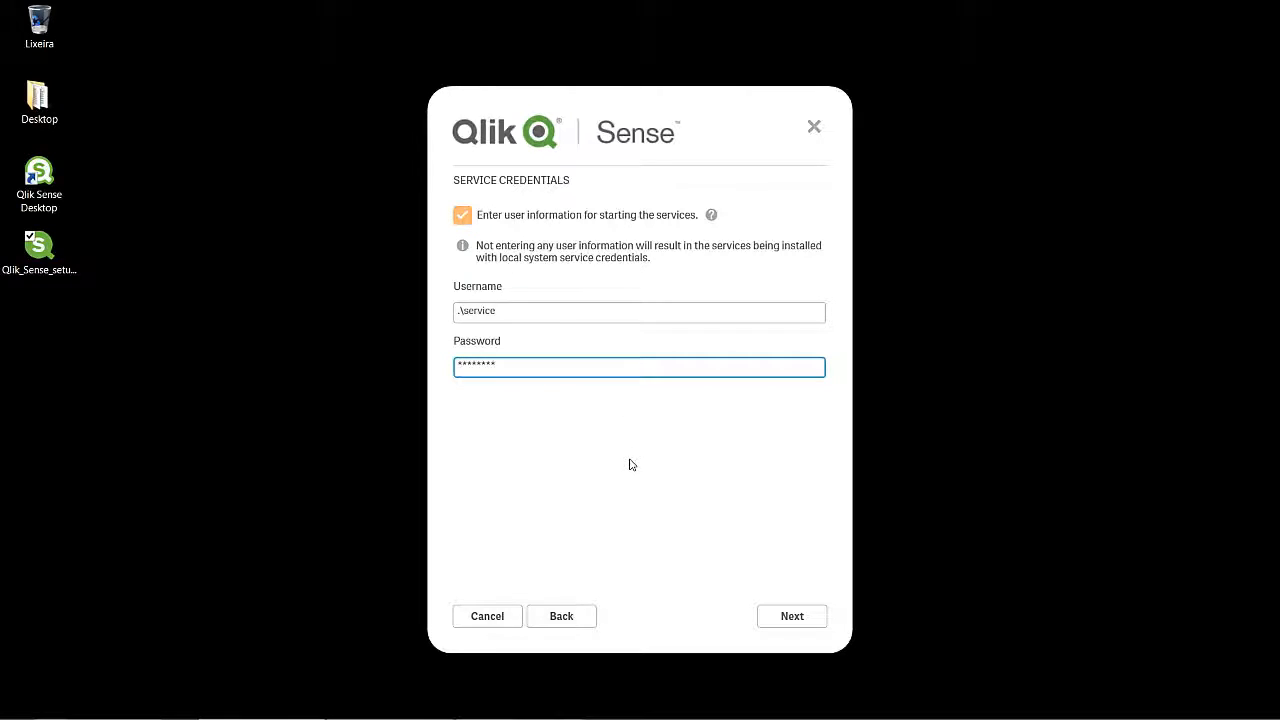
left_click(800, 624)
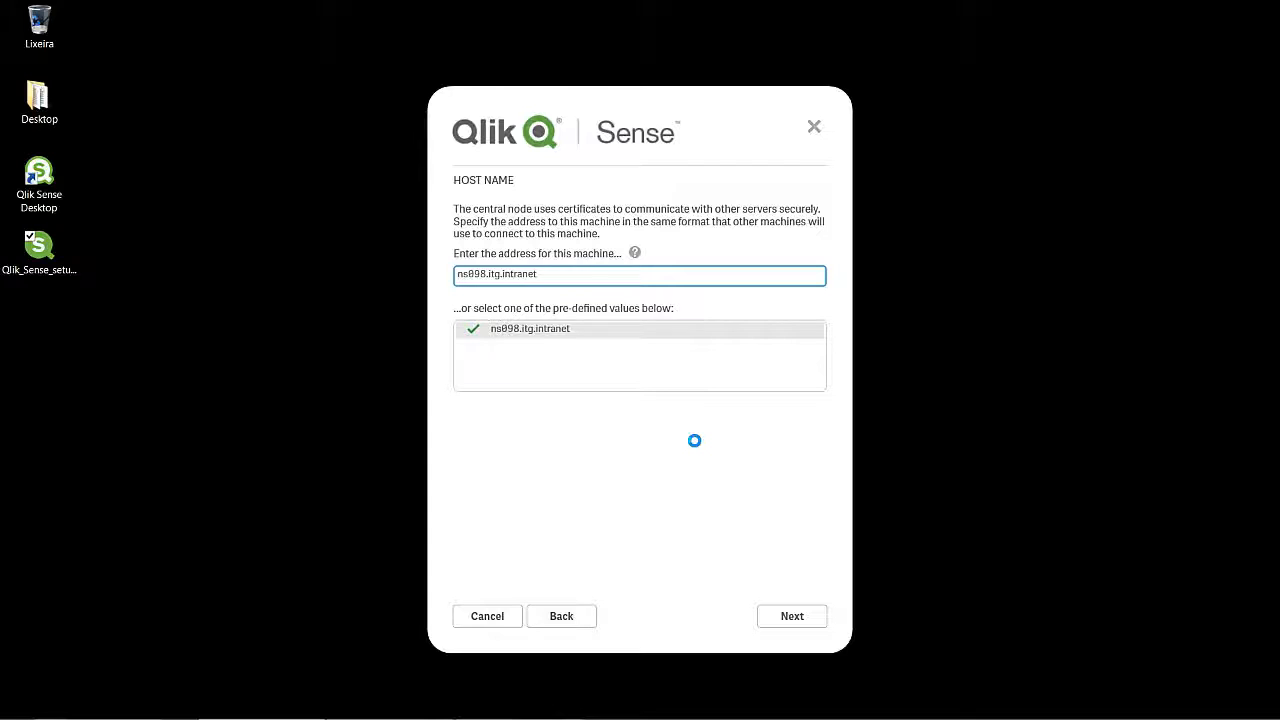
Step: Keep the existing intranet host name and advance to the Ready to Install summary
double_click(473, 273)
left_click_drag(563, 277, 421, 272)
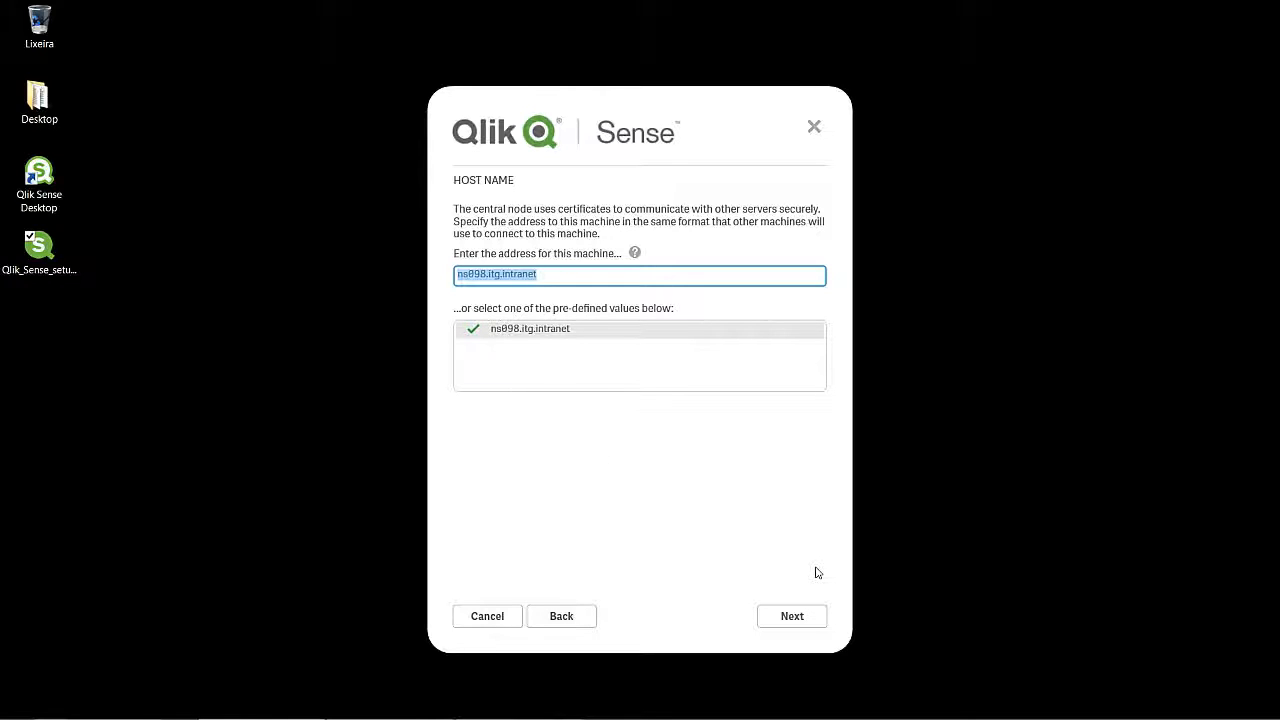
left_click(803, 619)
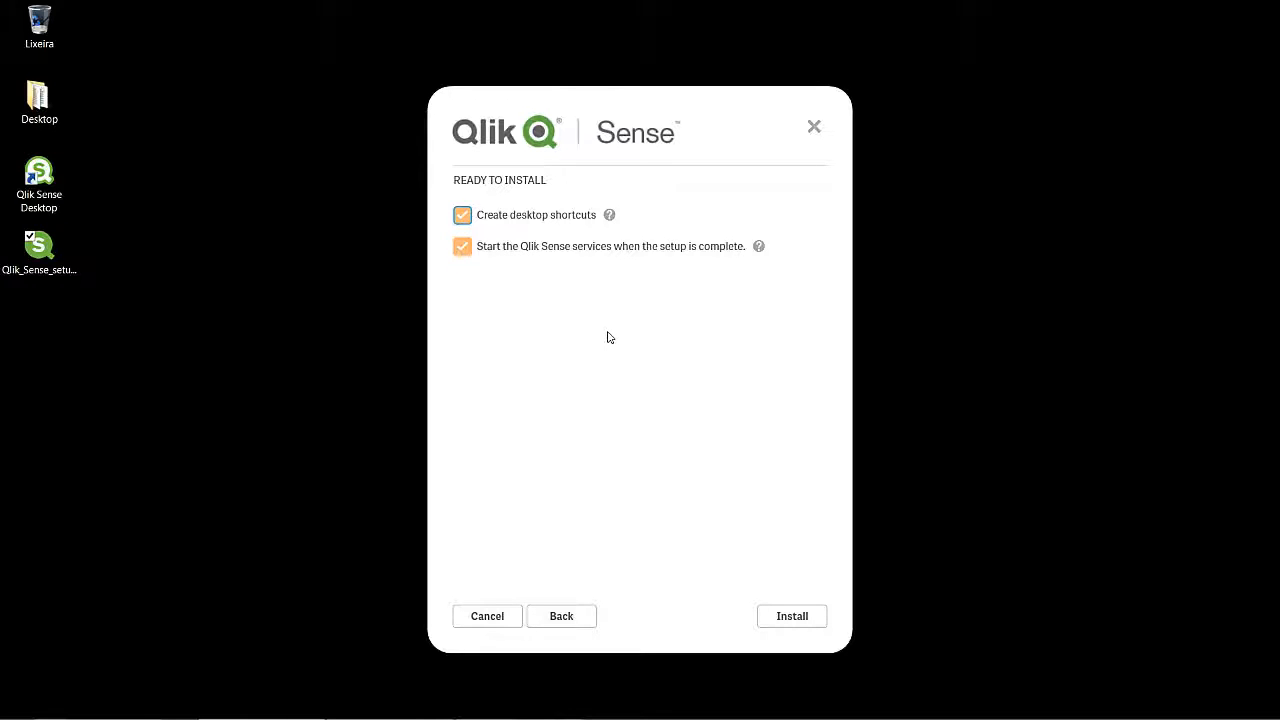
Step: Install Qlik Sense 2.1.1.0 and finish once all seven services report running
left_click(803, 619)
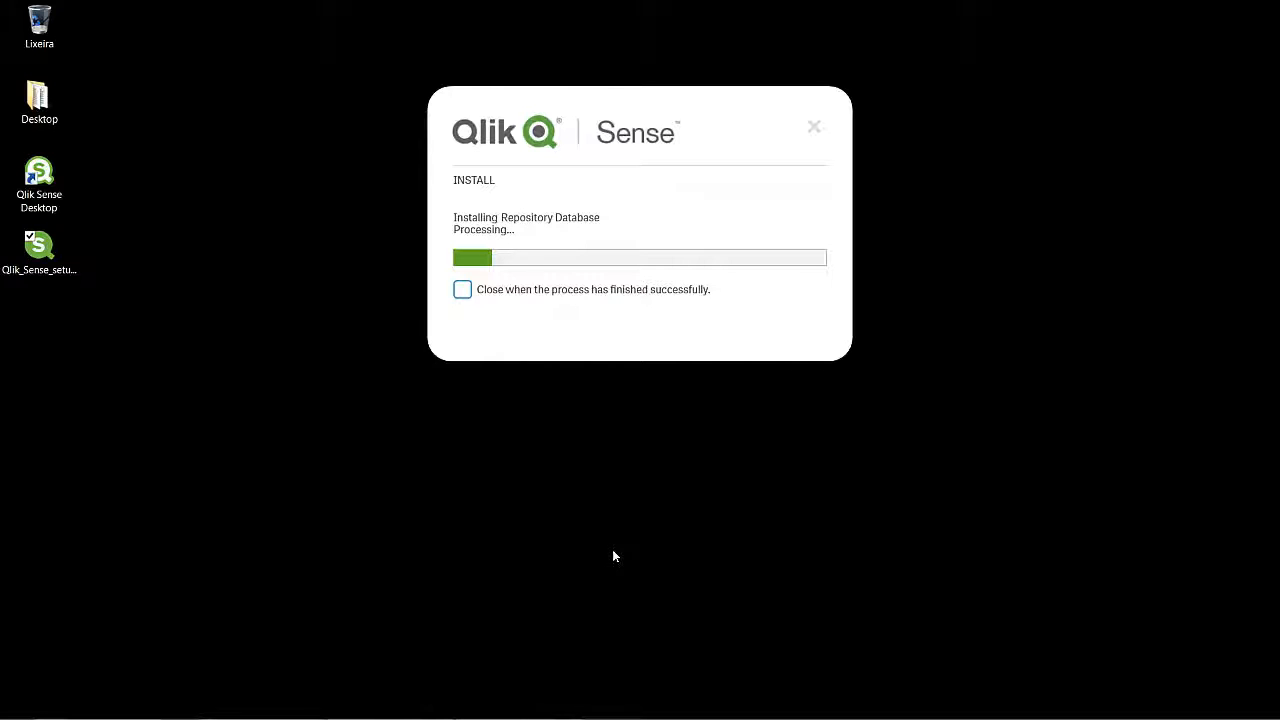
mouse_move(1072, 711)
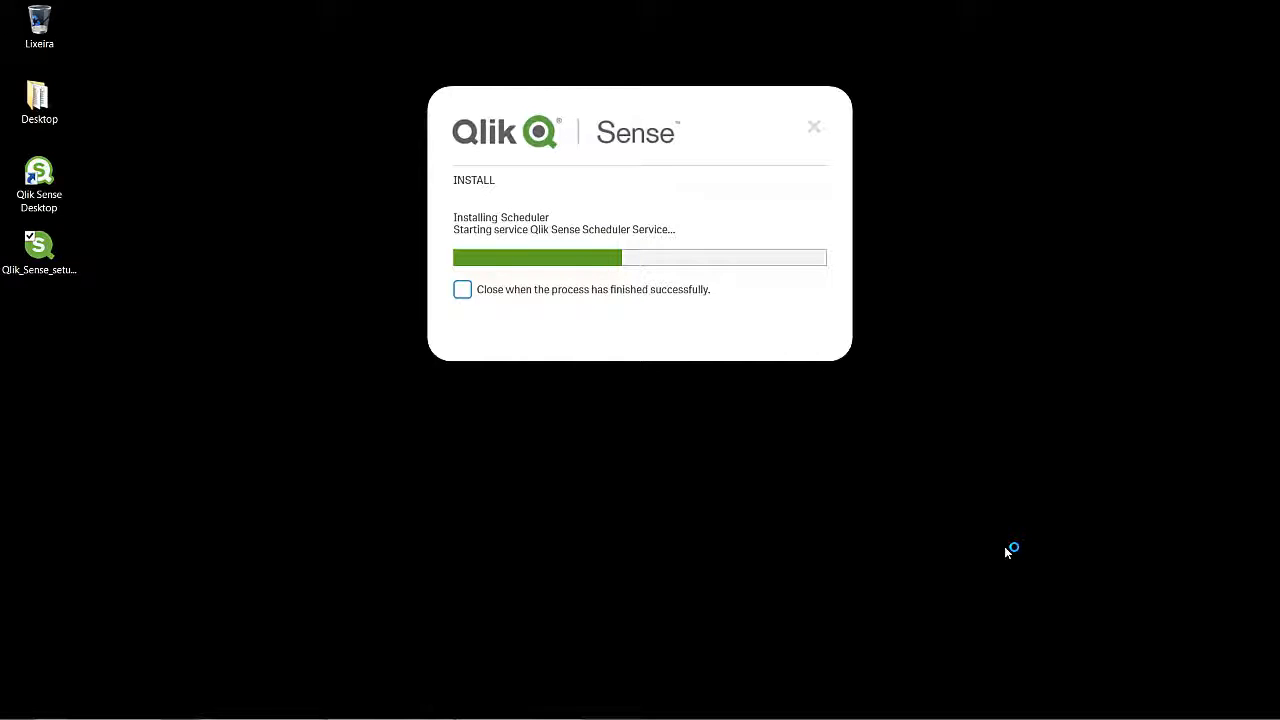
mouse_move(995, 717)
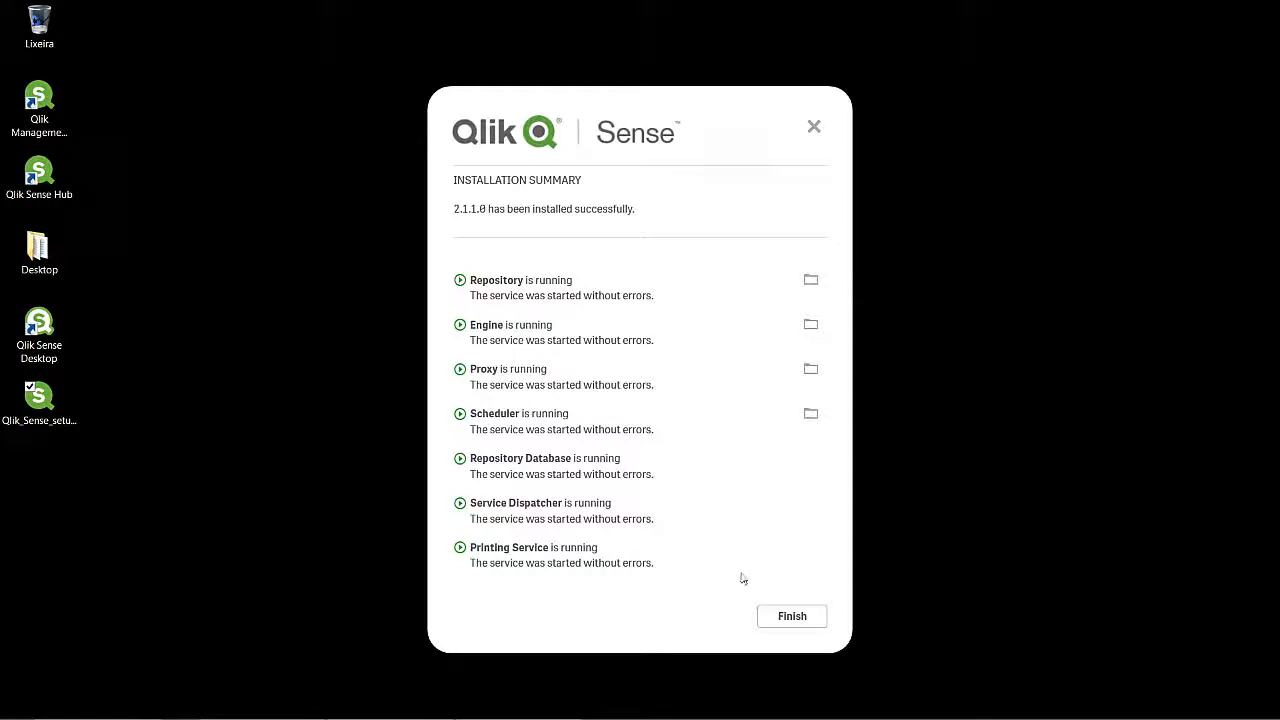
left_click(788, 618)
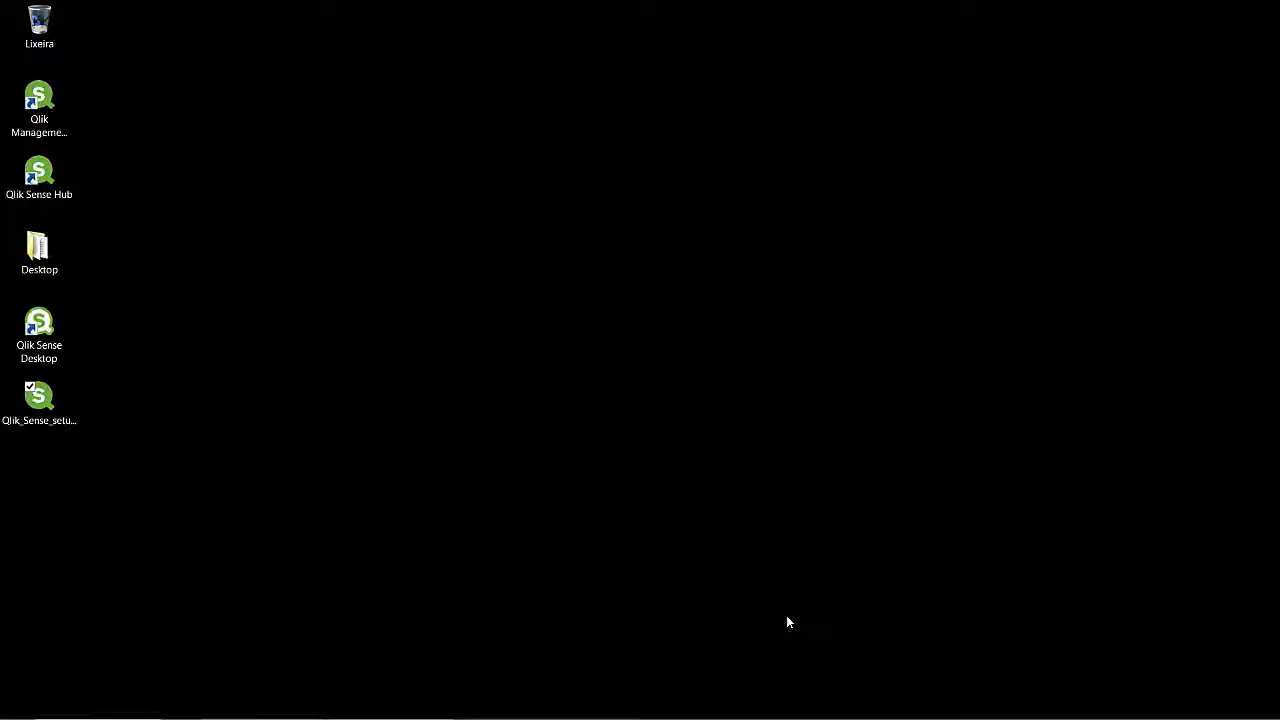
Step: Launch the Qlik Management Console shortcut, opening ns098.itg.intranet/qmc/ in the browser
left_click(39, 105)
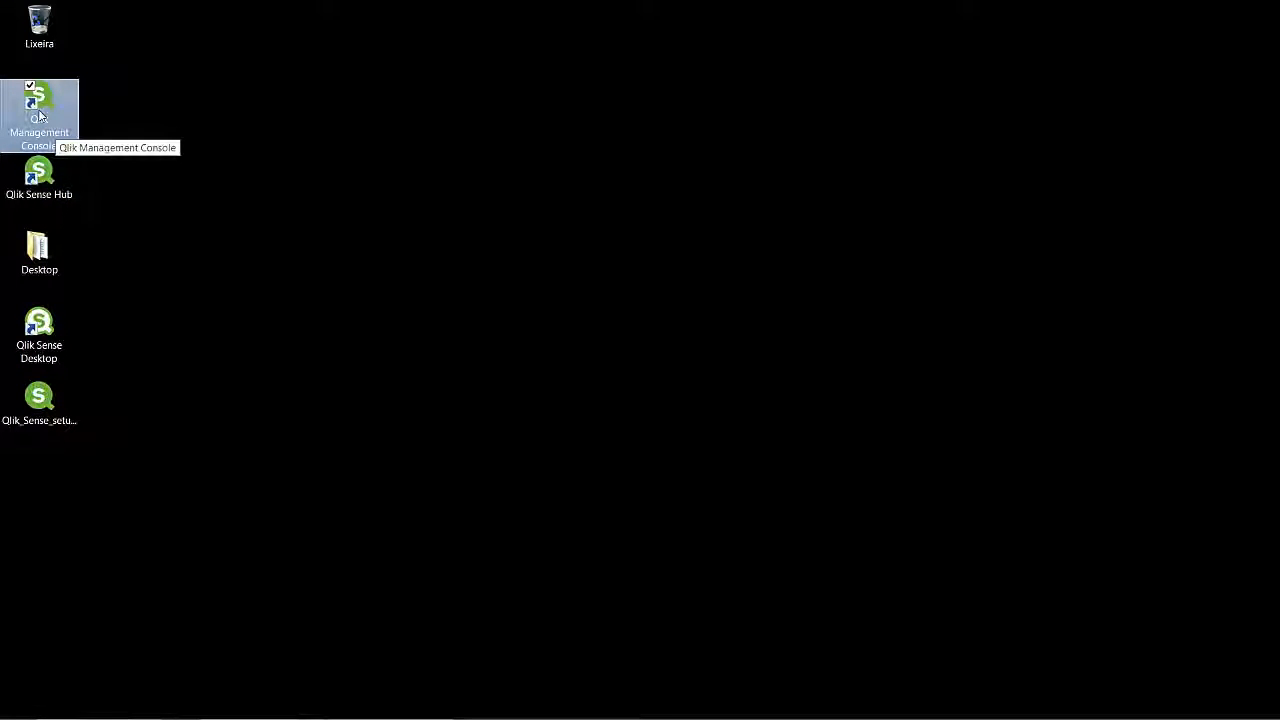
left_click(62, 185)
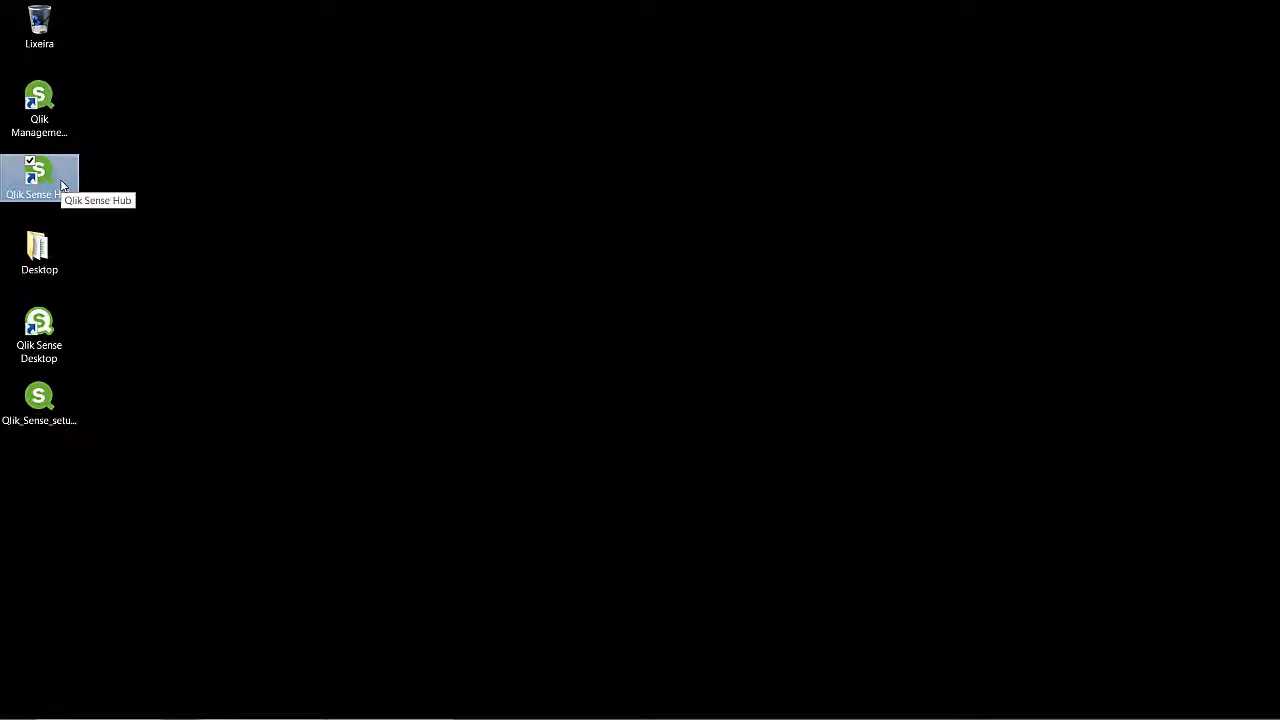
double_click(50, 105)
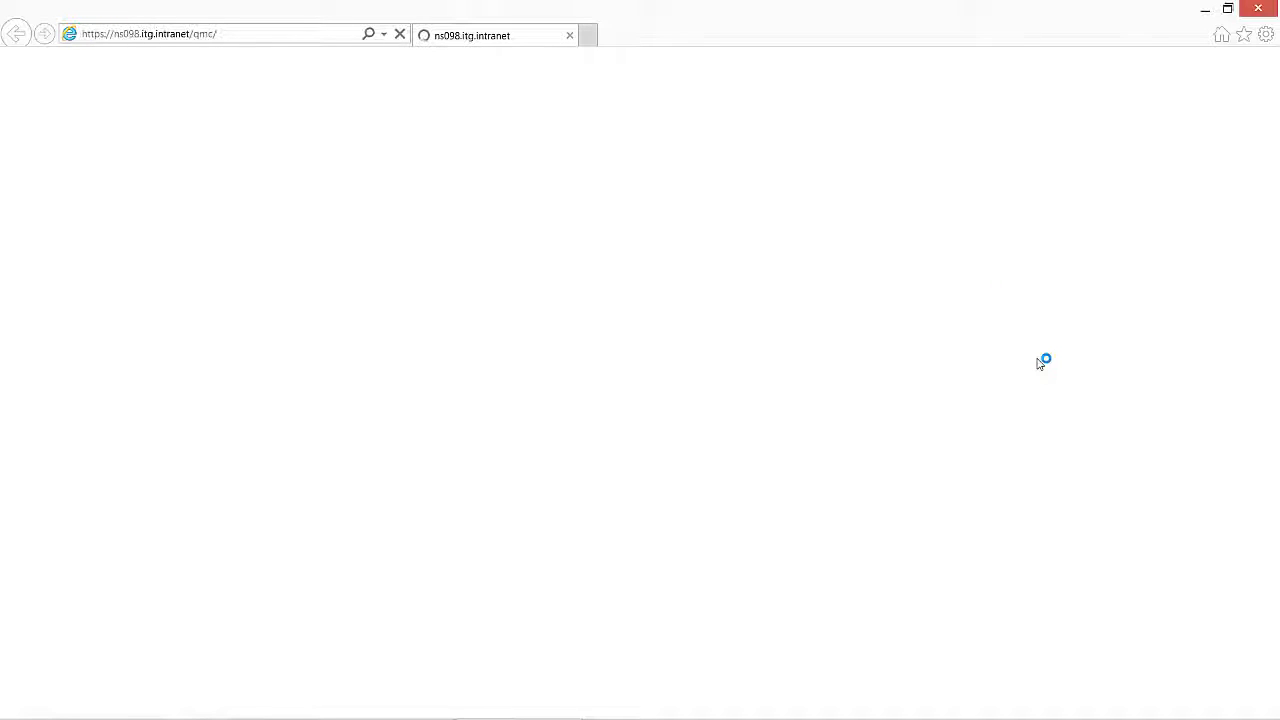
Step: Close the browser showing the error page and relaunch the Qlik Management Console
left_click(249, 38)
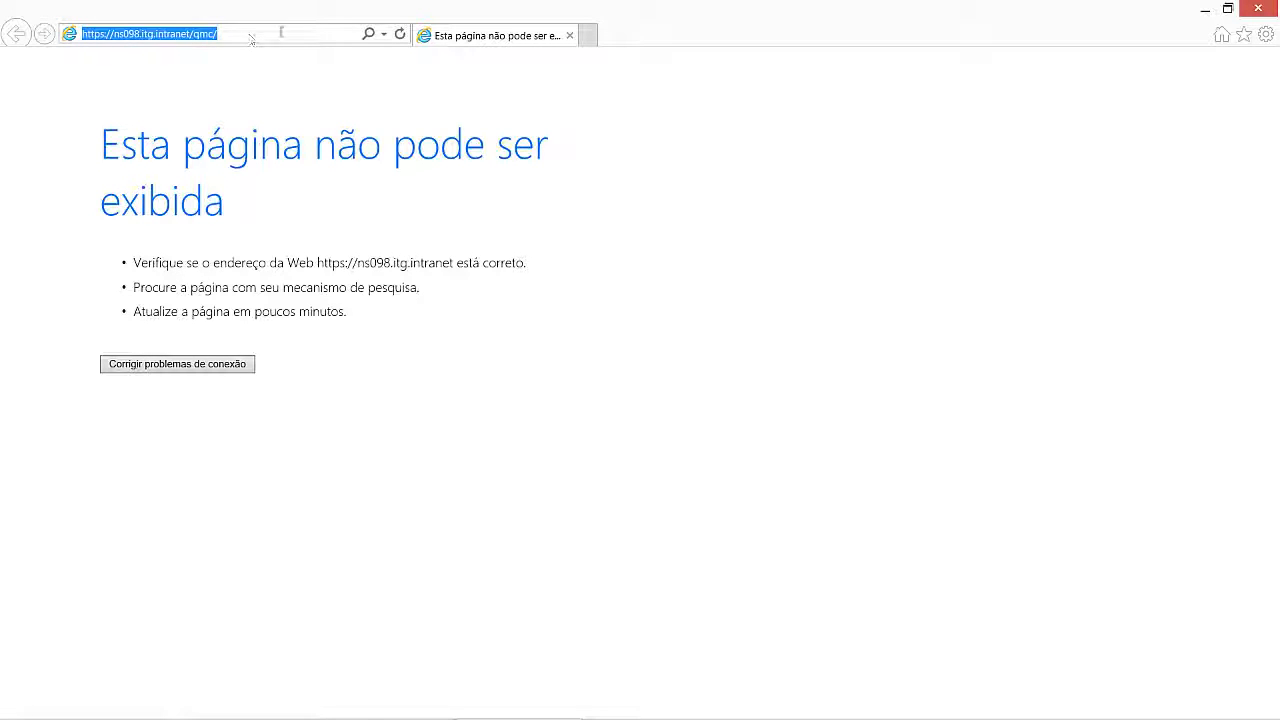
left_click(1265, 10)
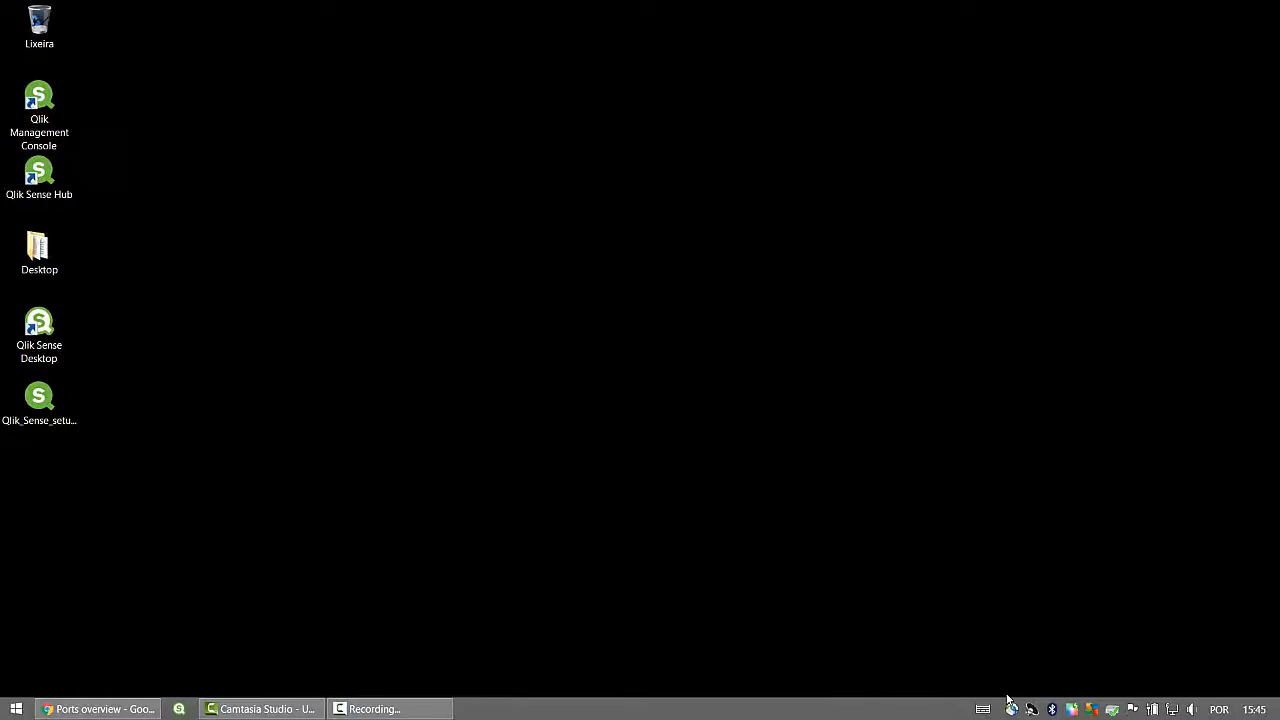
double_click(48, 110)
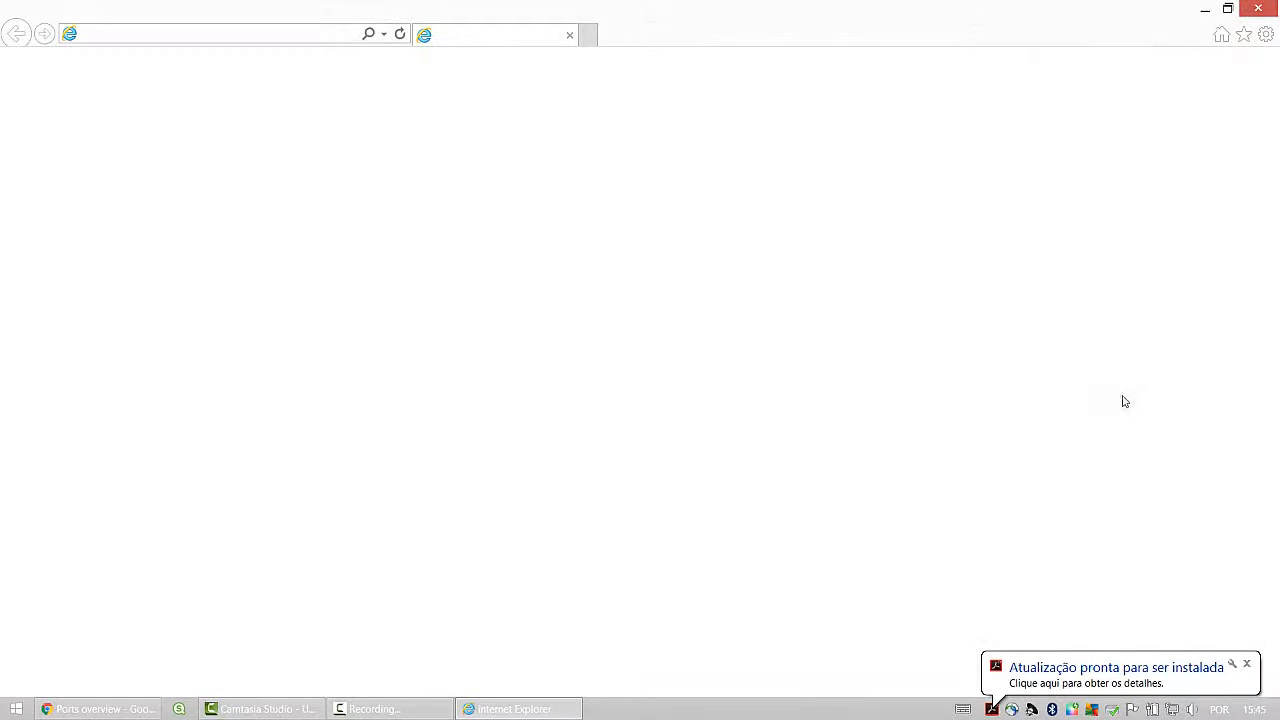
Step: Dismiss the update notification and quit the Acrobat Reader updater from the tray
left_click(1247, 664)
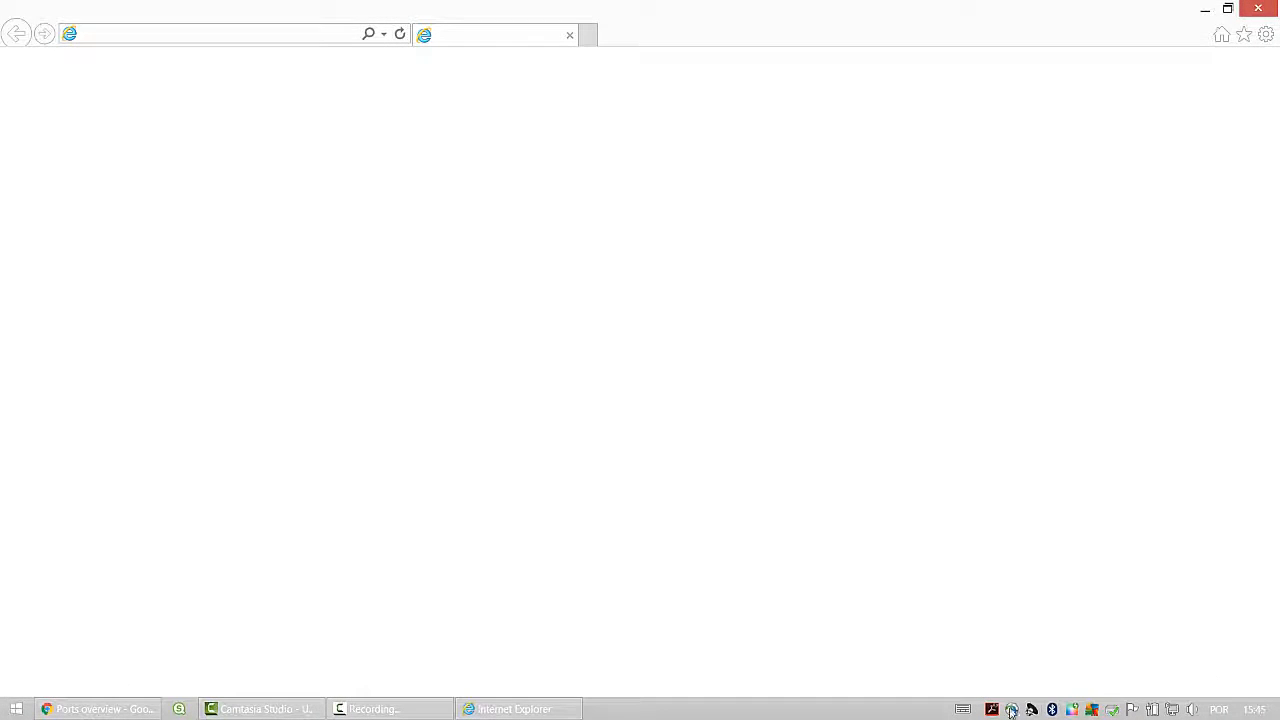
right_click(993, 712)
left_click(1020, 700)
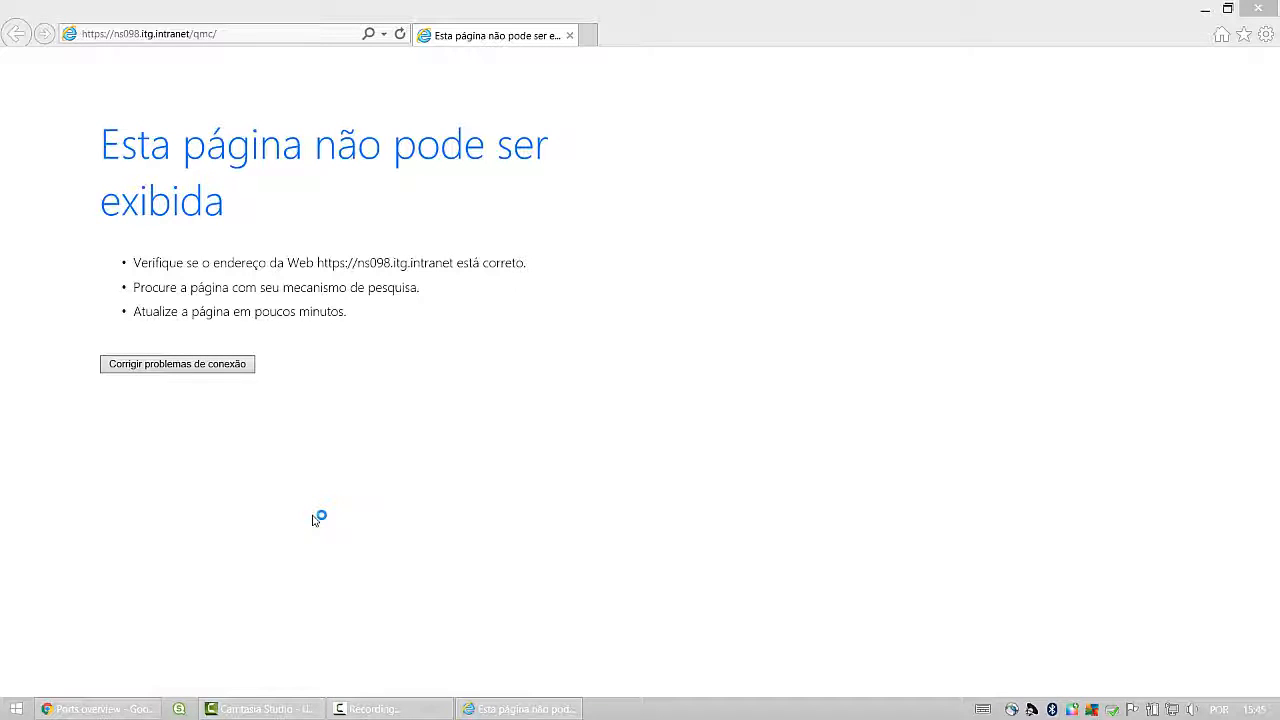
left_click(407, 714)
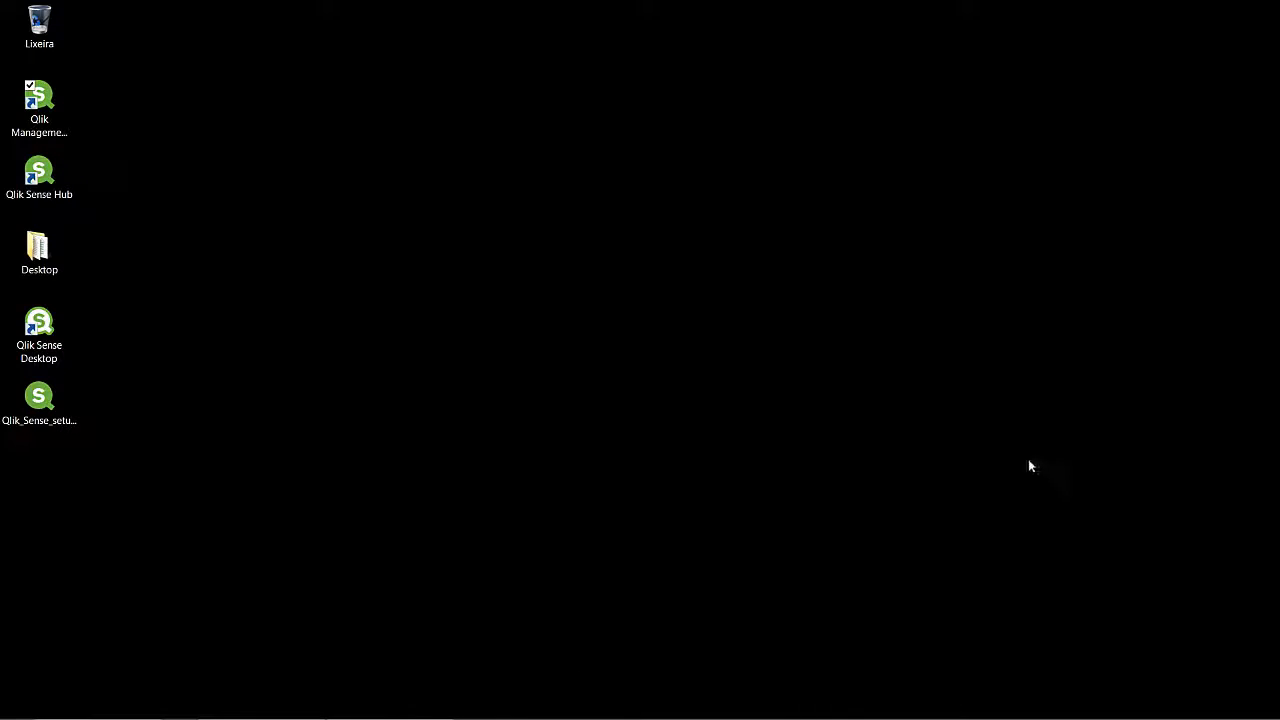
Step: Relaunch the Qlik Management Console shortcut so Internet Explorer retries ns098.itg.intranet/qmc/
left_click(993, 435)
left_click(53, 106)
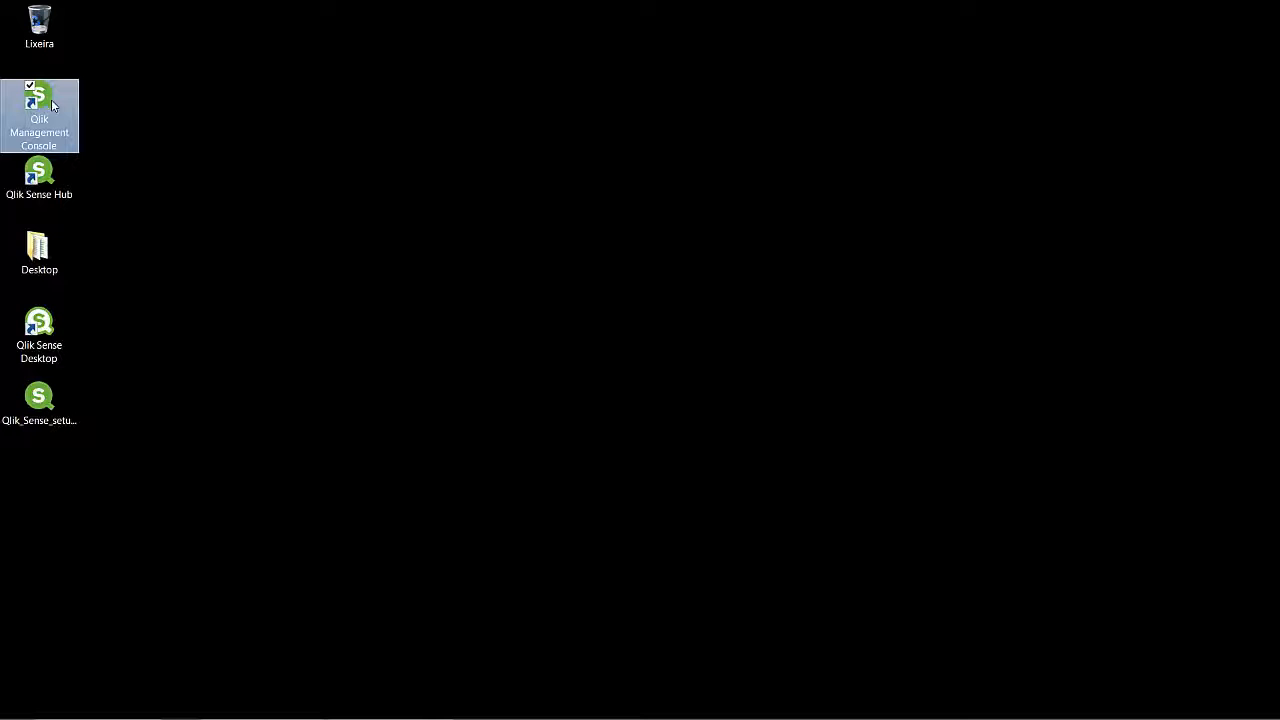
left_click(60, 178)
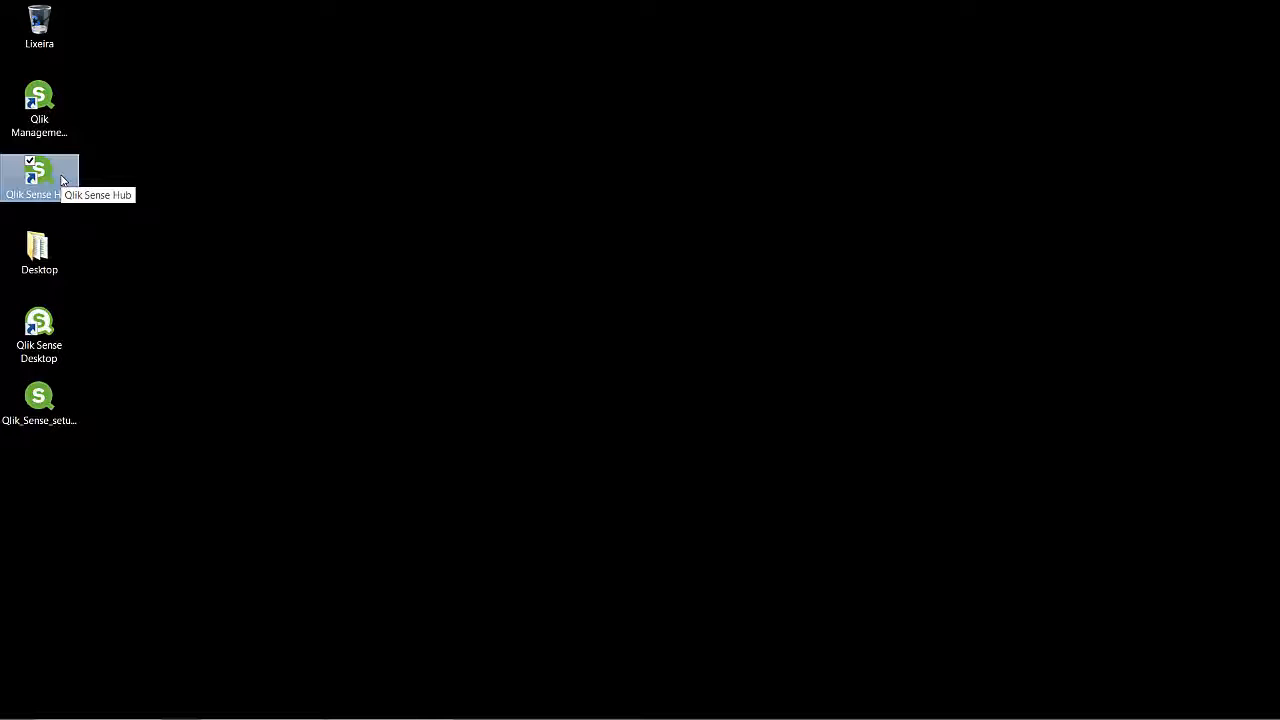
left_click(55, 110)
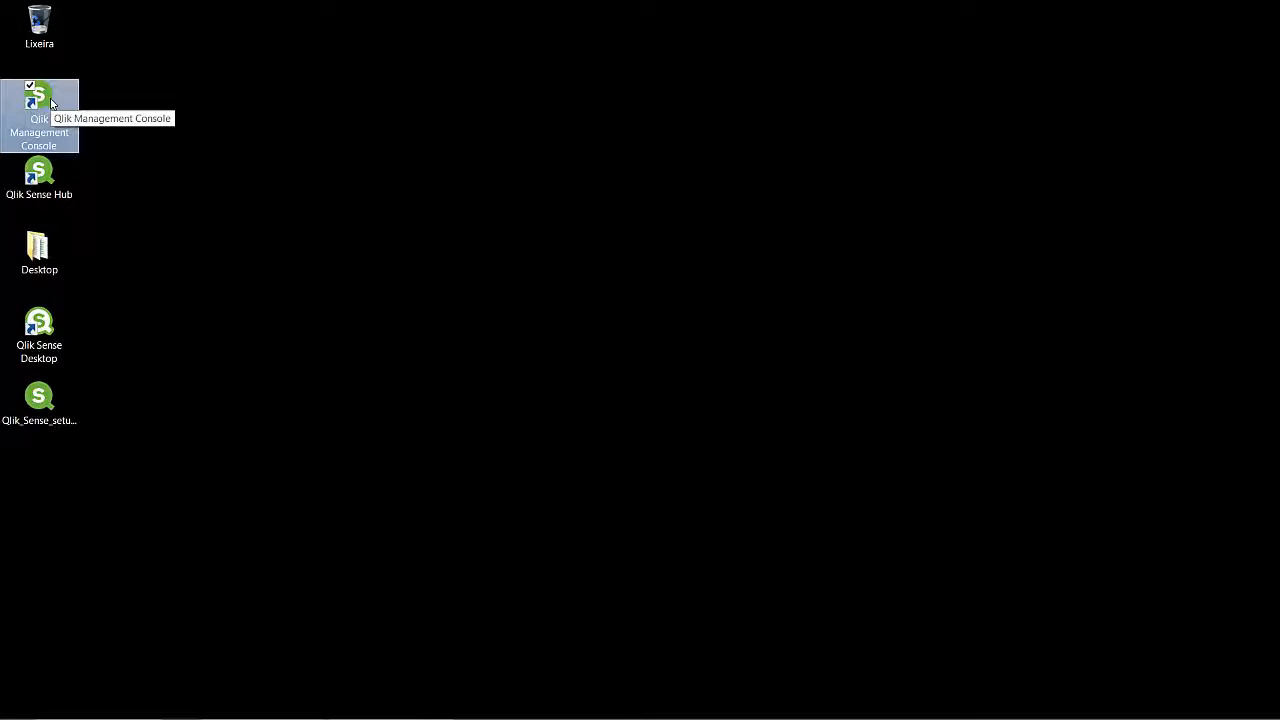
double_click(52, 104)
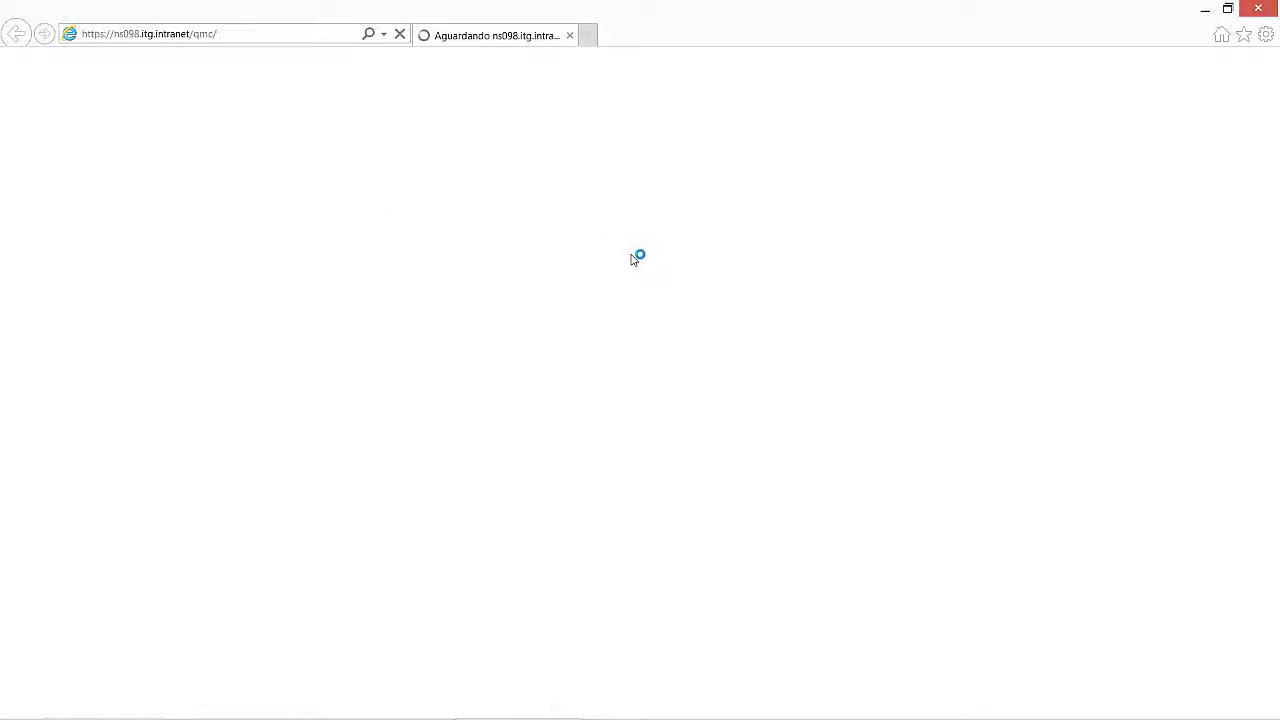
Step: Turn True Color off and back on from its tray icon
mouse_move(605, 719)
mouse_move(774, 716)
right_click(1073, 710)
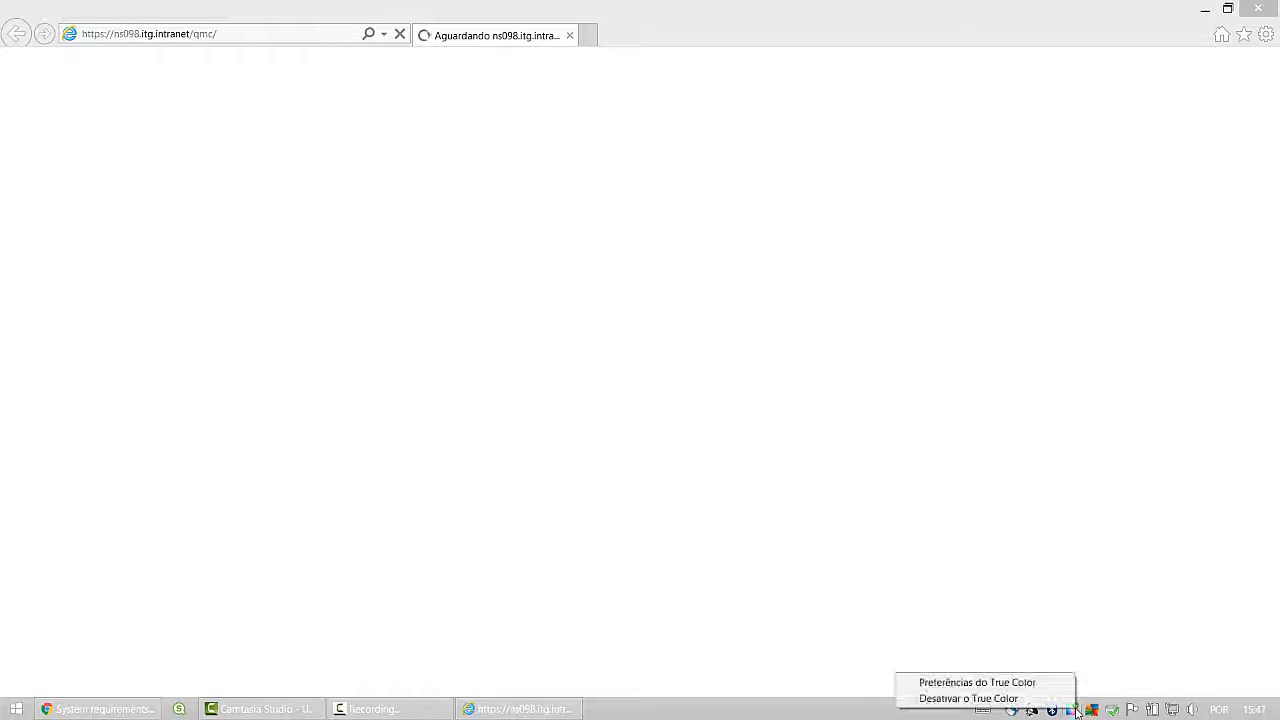
left_click(1052, 699)
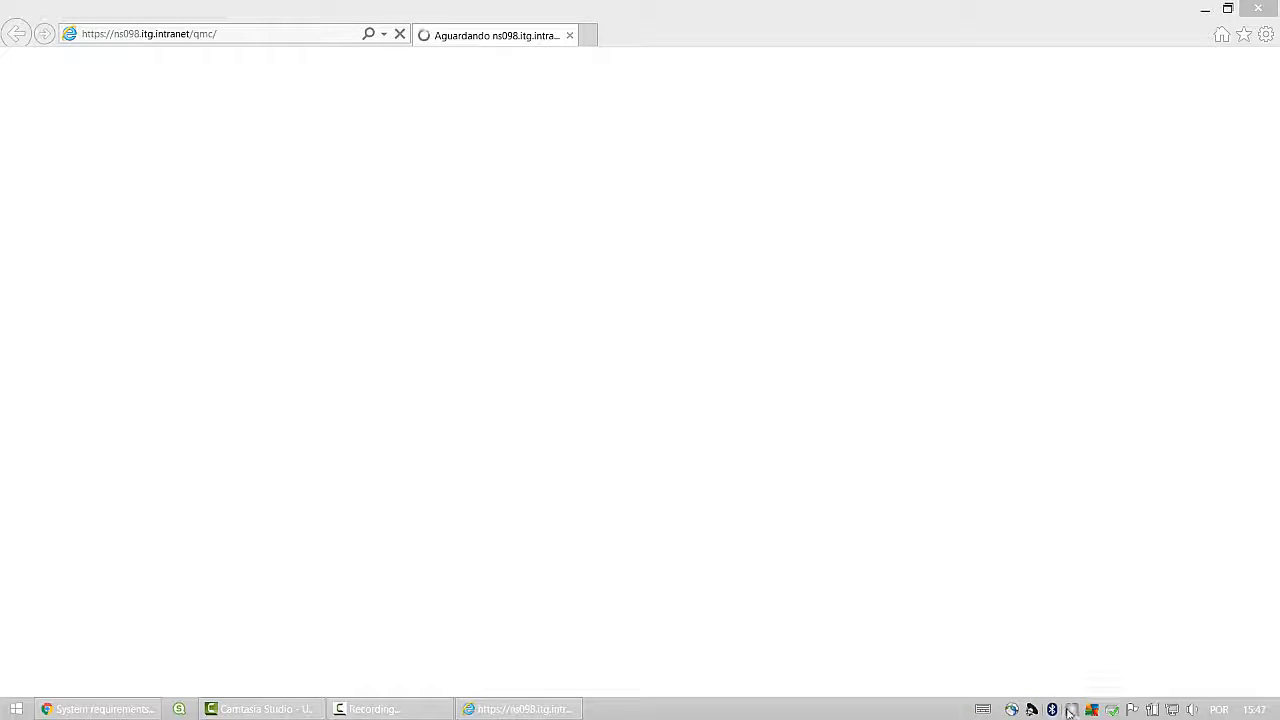
right_click(1072, 710)
left_click(1050, 699)
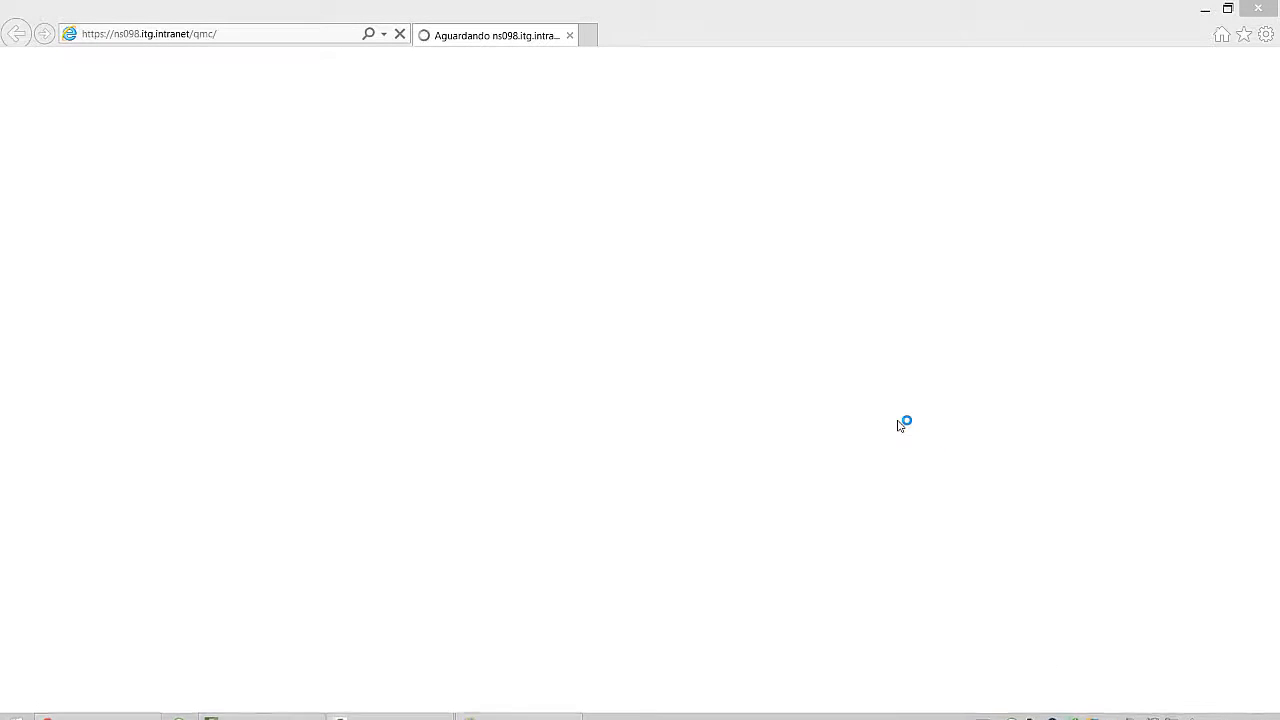
Step: Quit the AnyConnect VPN client from the system tray
mouse_move(1055, 712)
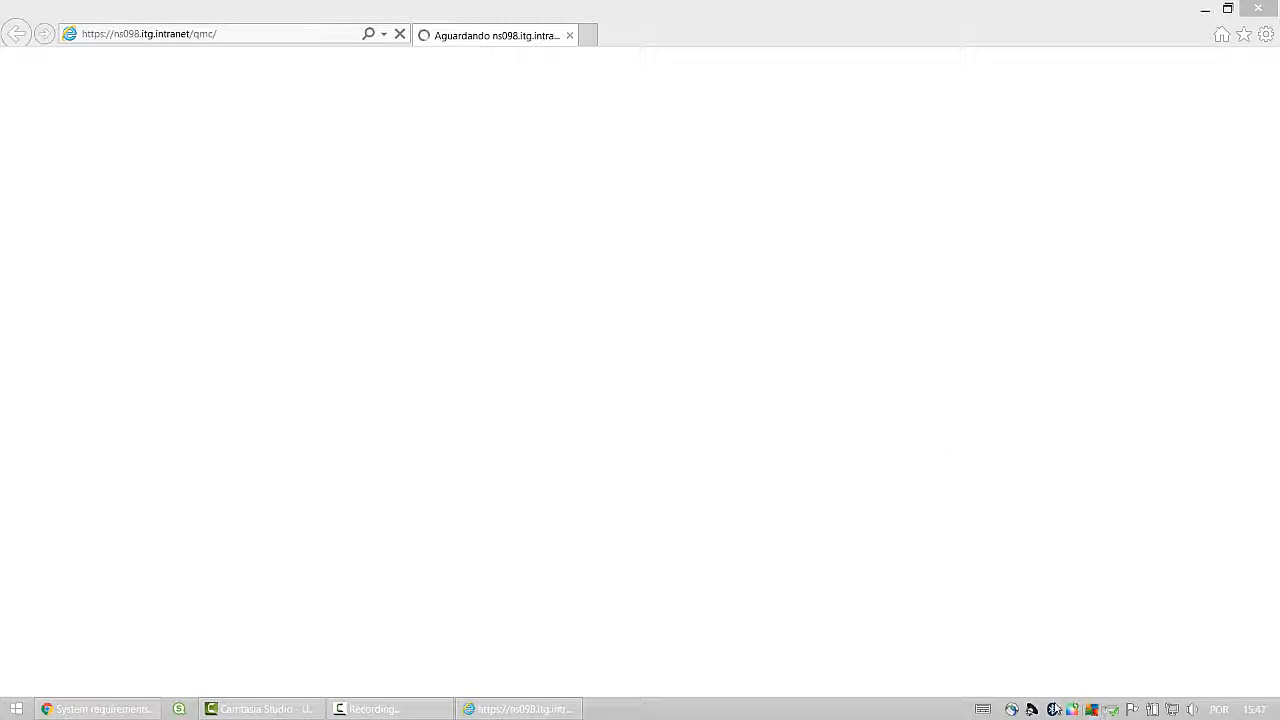
right_click(1012, 709)
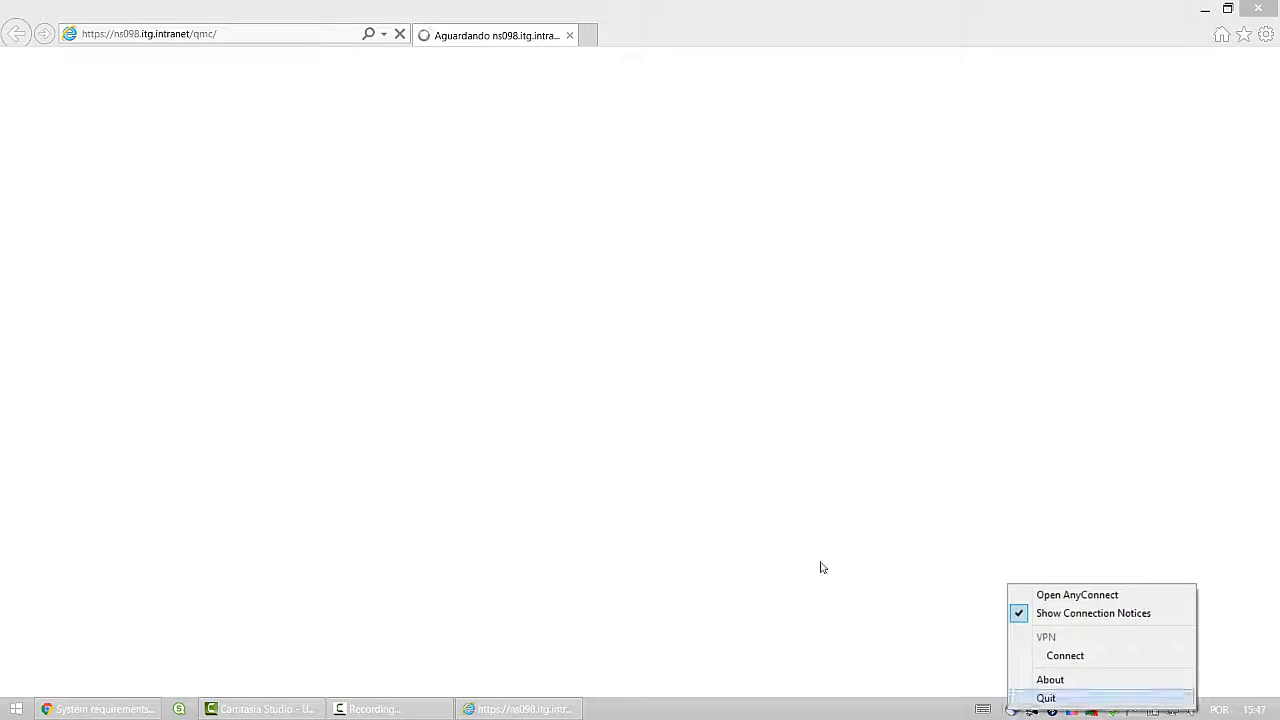
left_click(1040, 699)
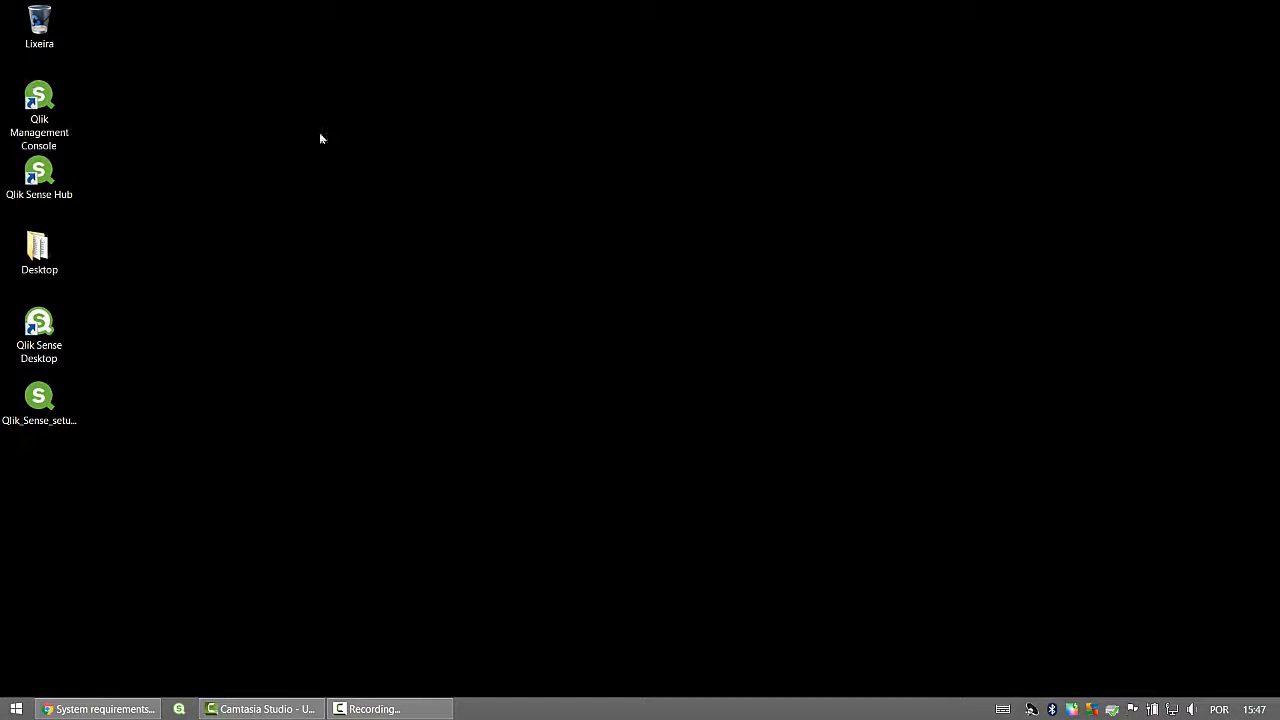
Step: Relaunch the console shortcut and wait for the Windows Security credentials prompt for NS098.itg.intranet
double_click(40, 100)
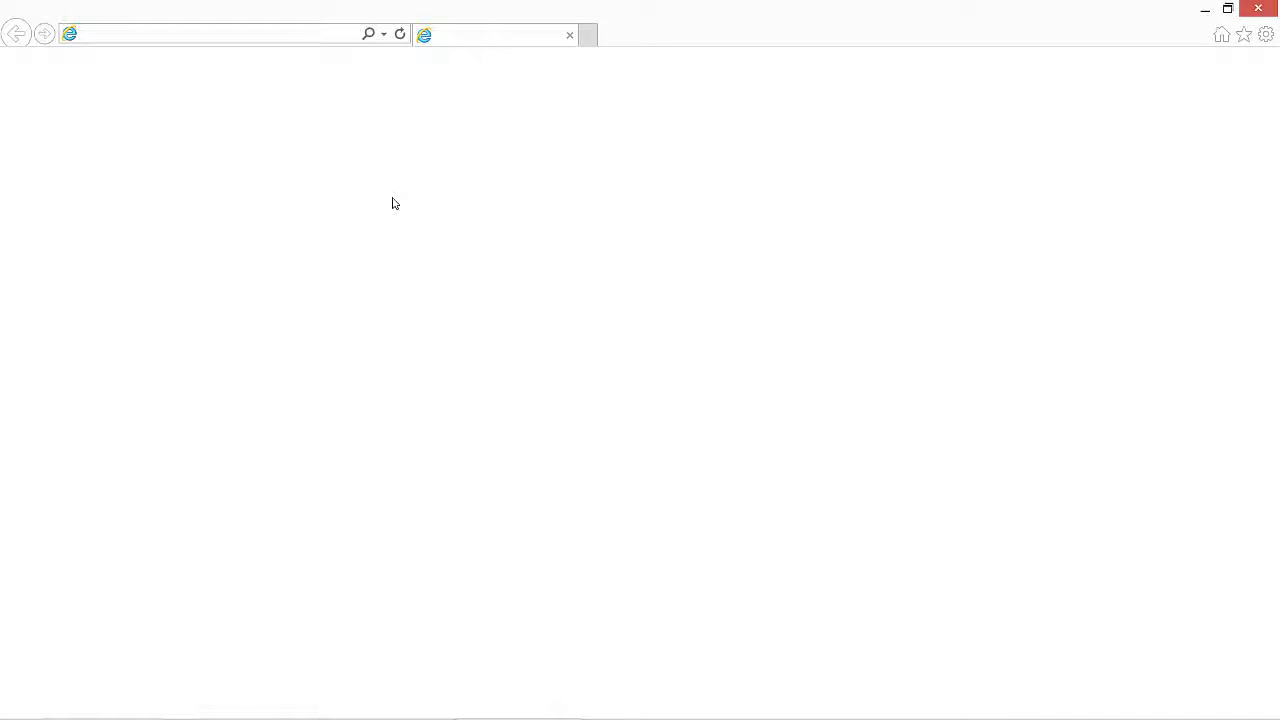
mouse_move(1064, 711)
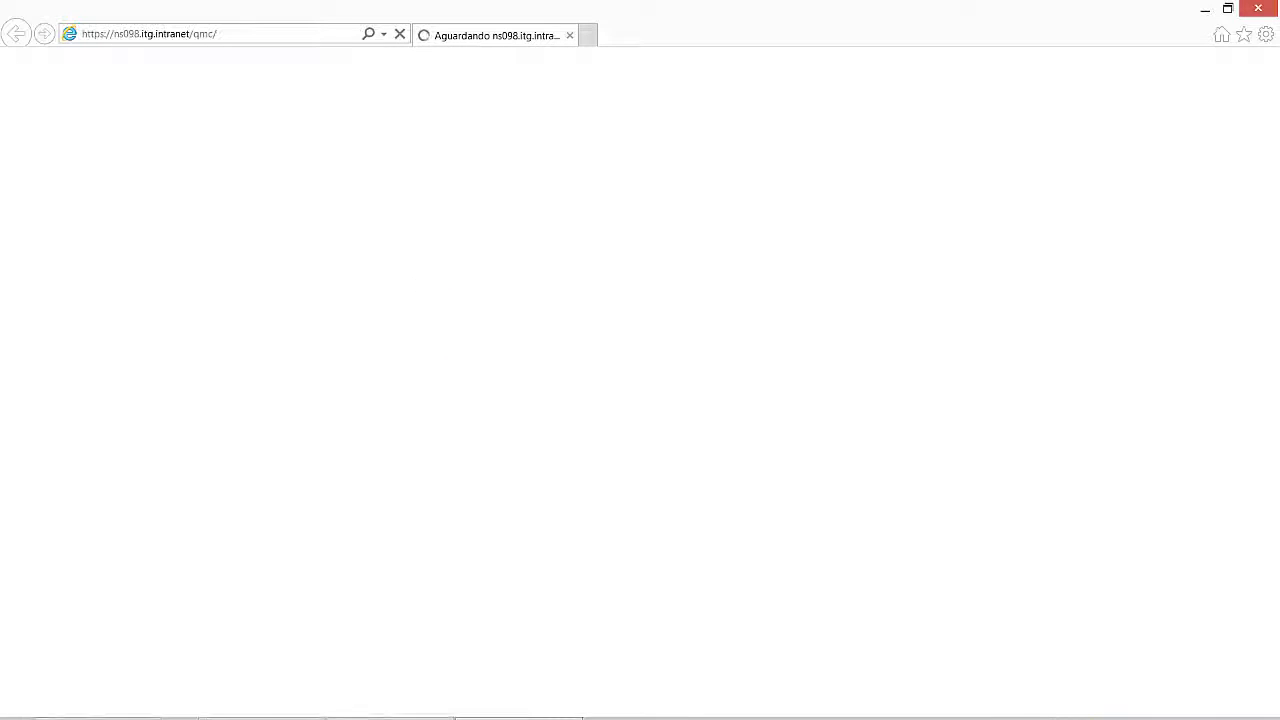
mouse_move(424, 712)
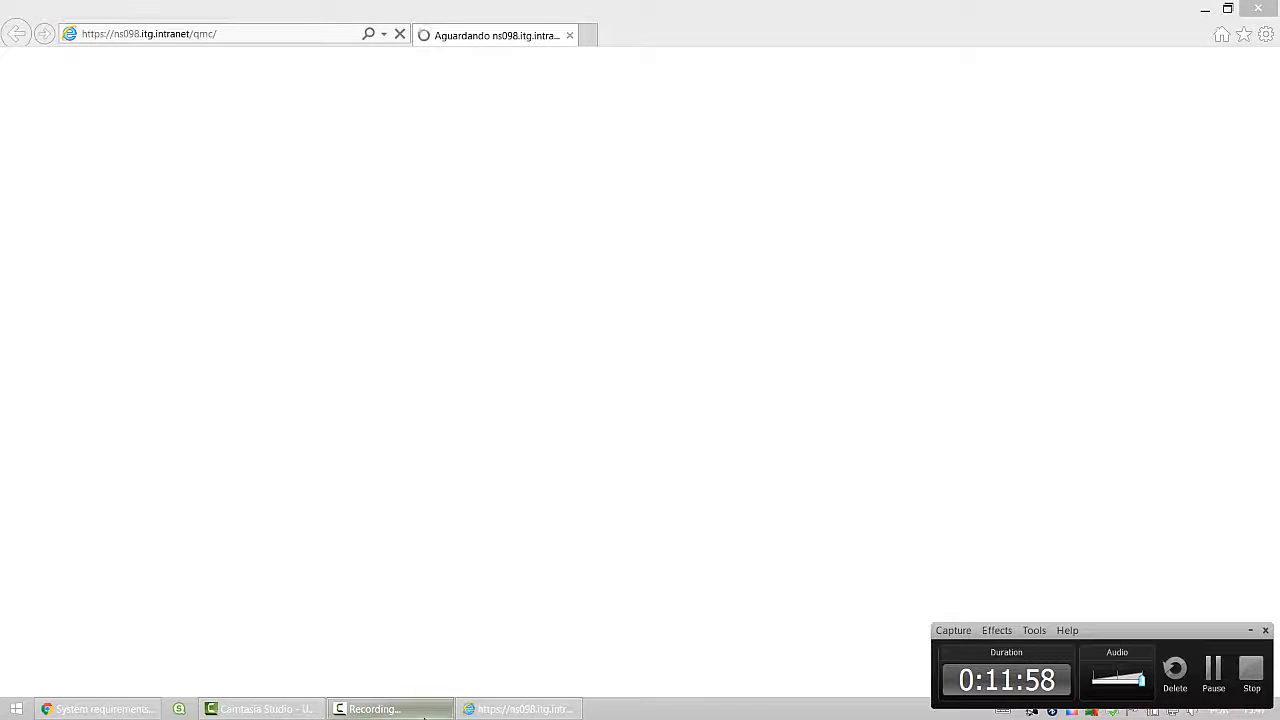
right_click(657, 713)
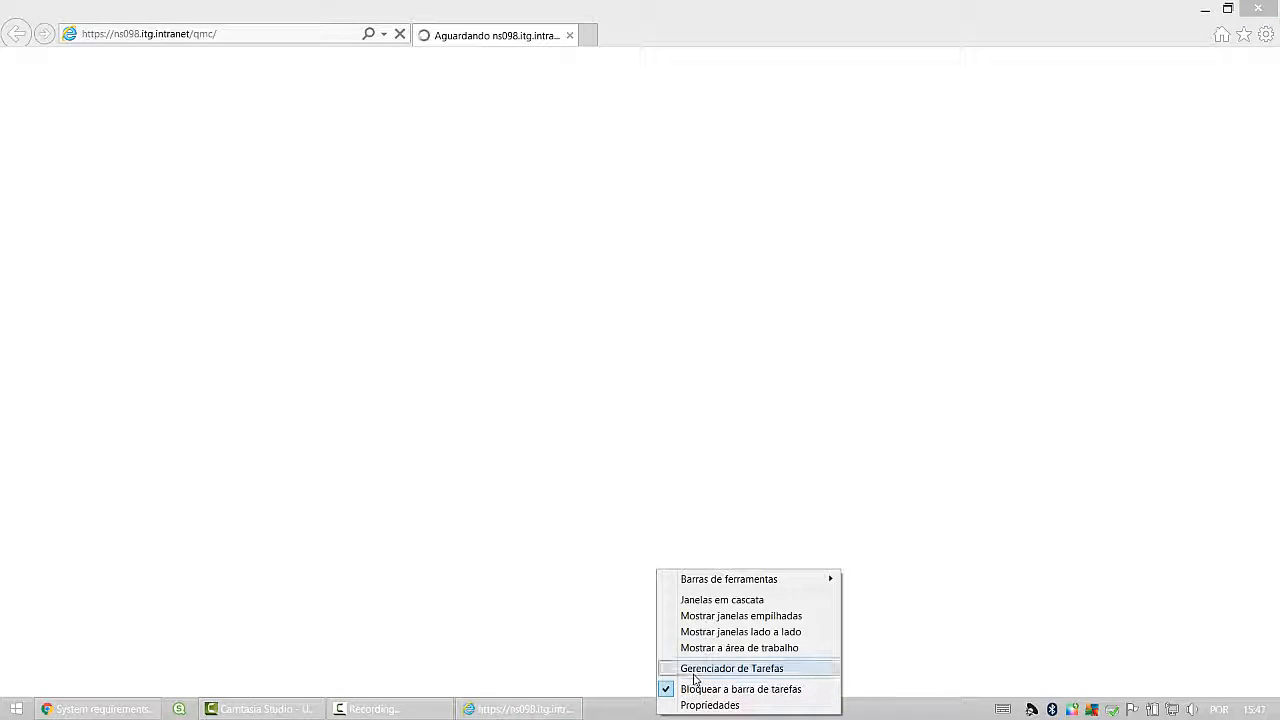
left_click(601, 710)
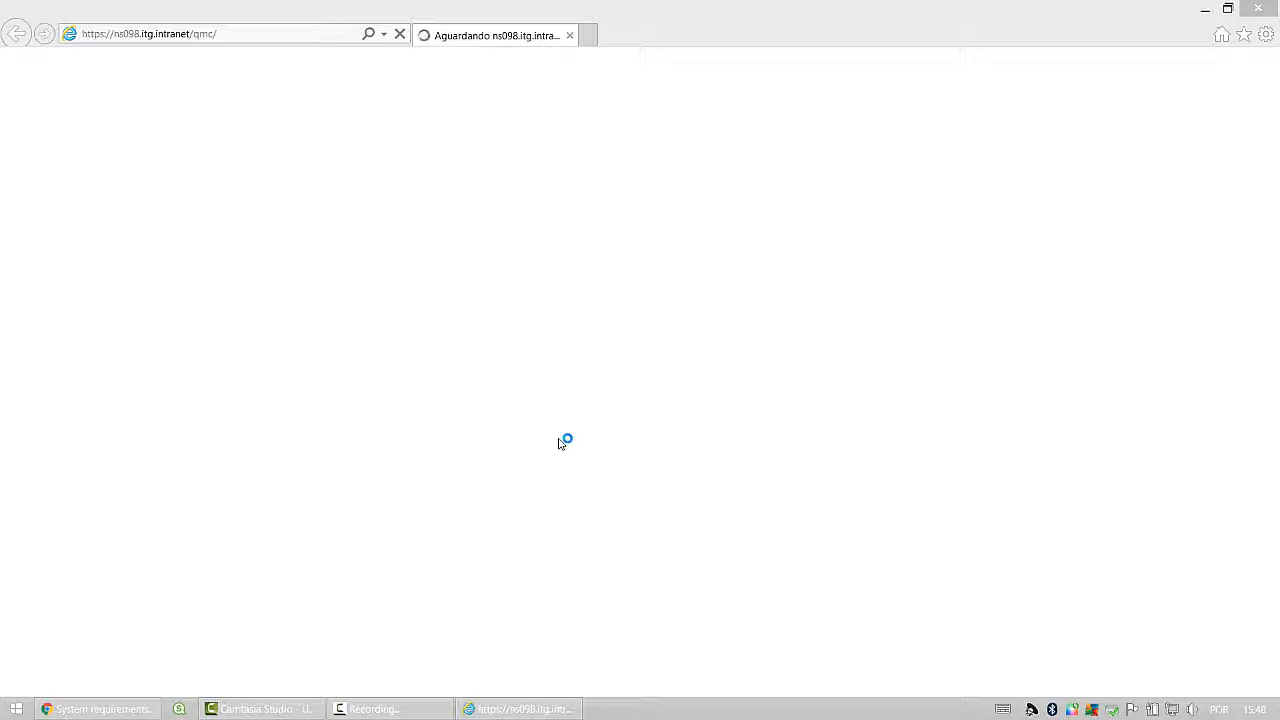
left_click(400, 710)
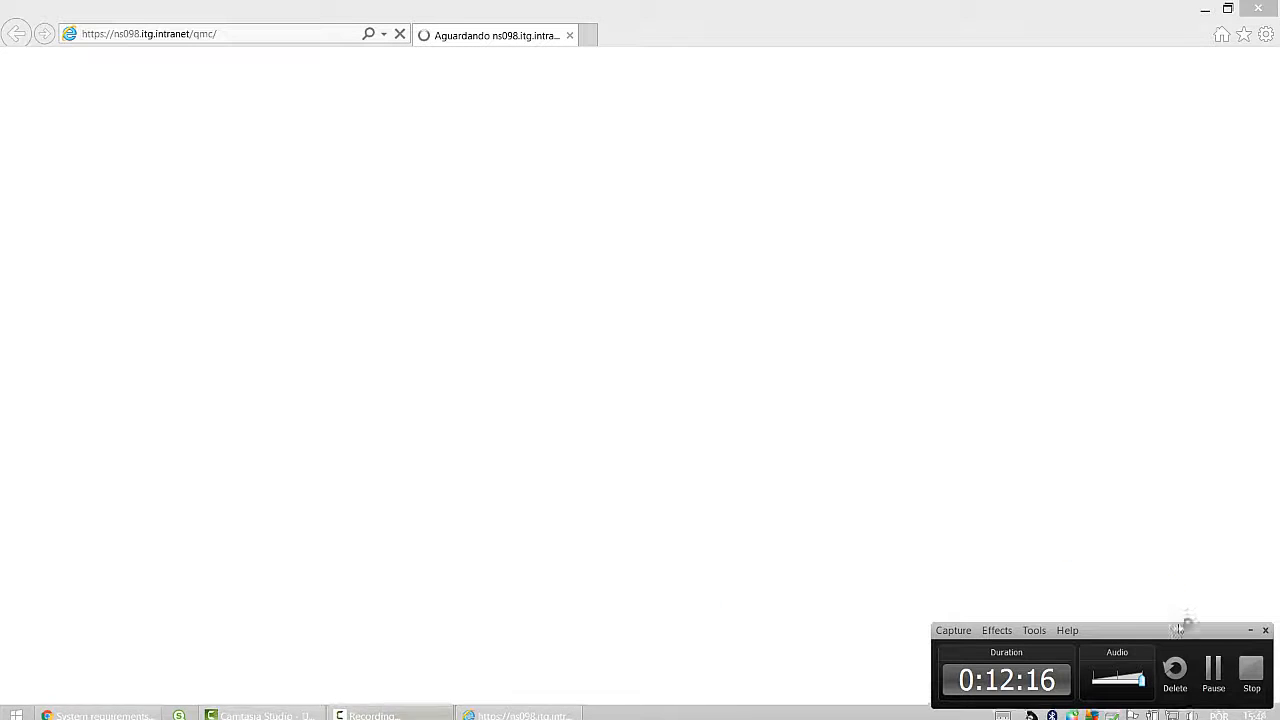
left_click(1214, 672)
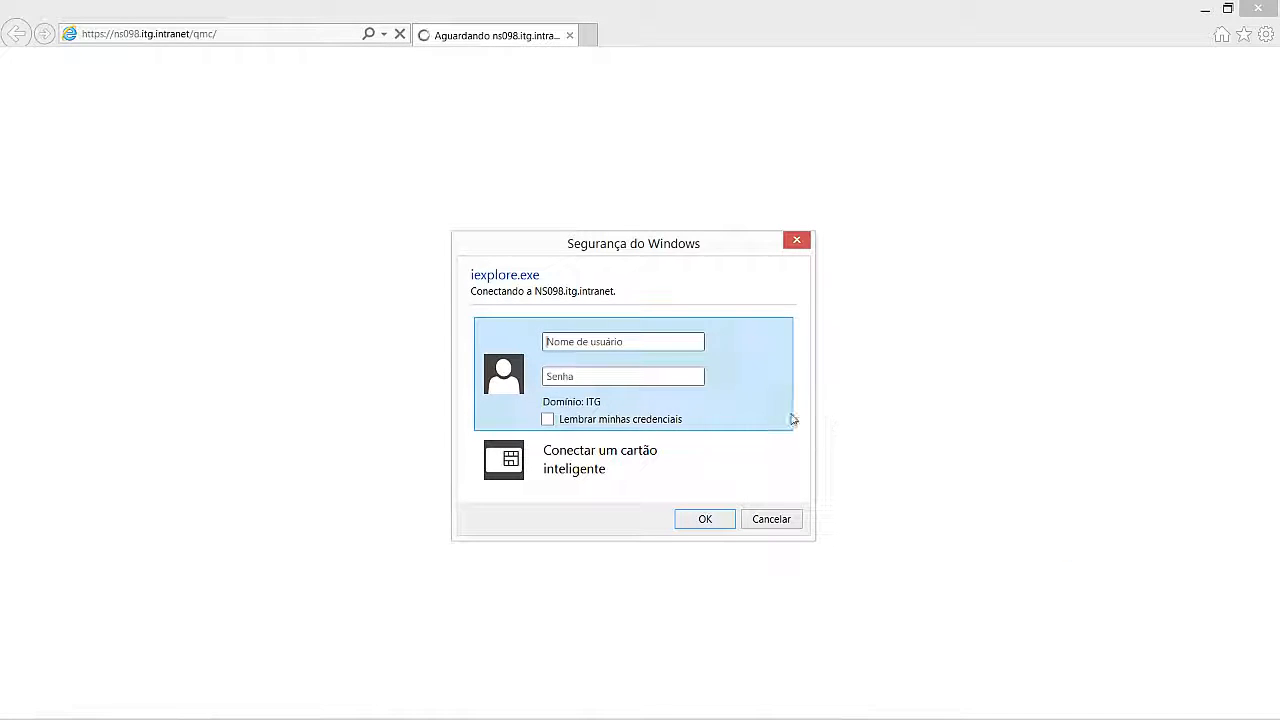
Step: Sign in with the ITG domain username and password, re-entering the password when asked
left_click(598, 345)
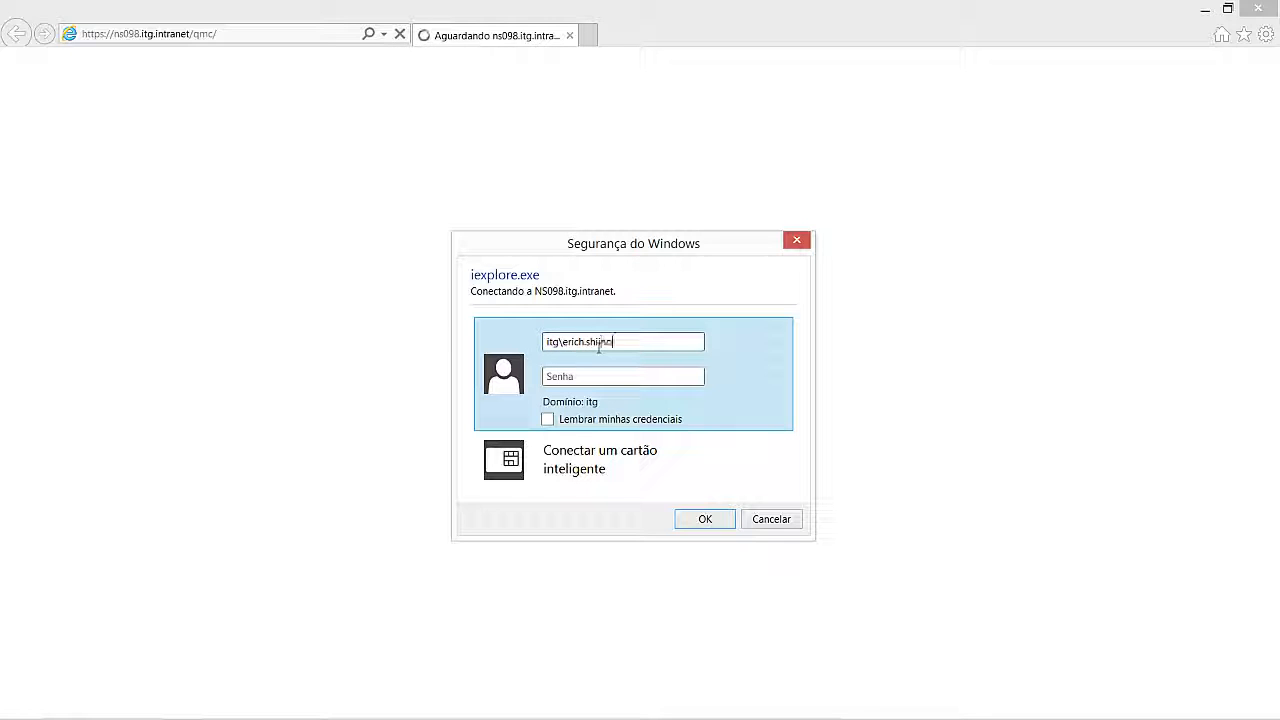
key("Tab")
type("•••••••••")
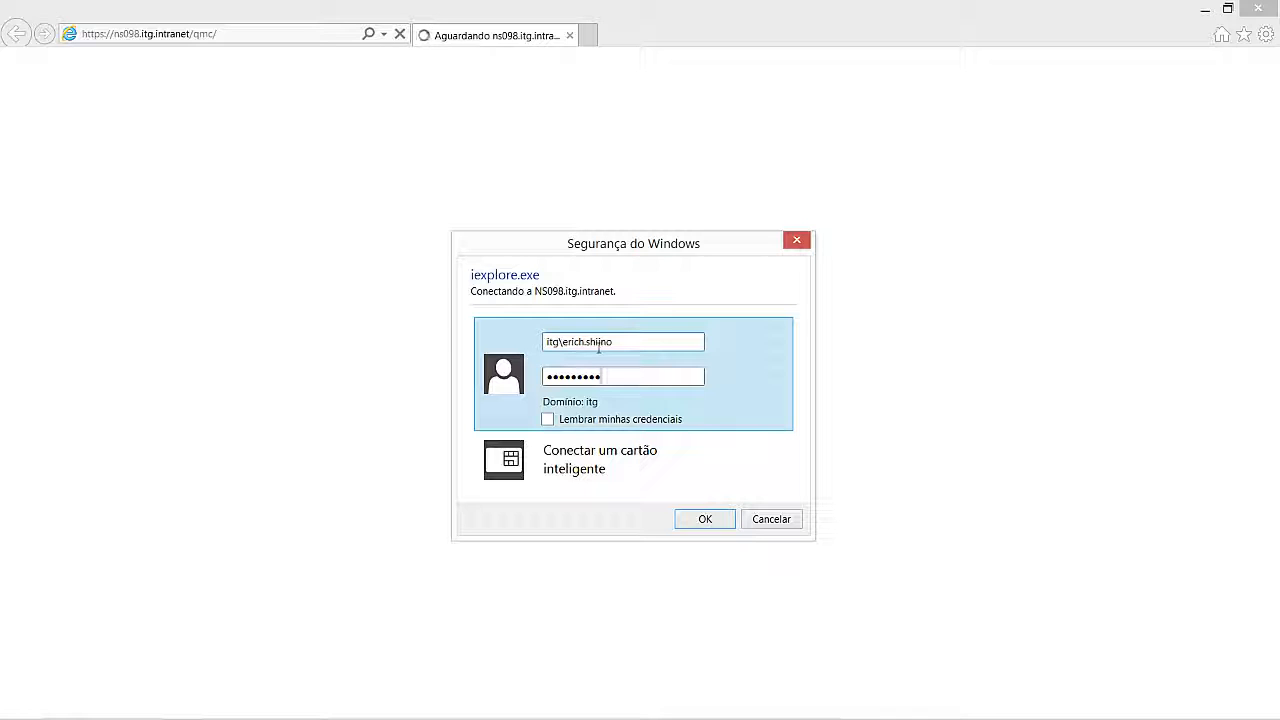
left_click(705, 520)
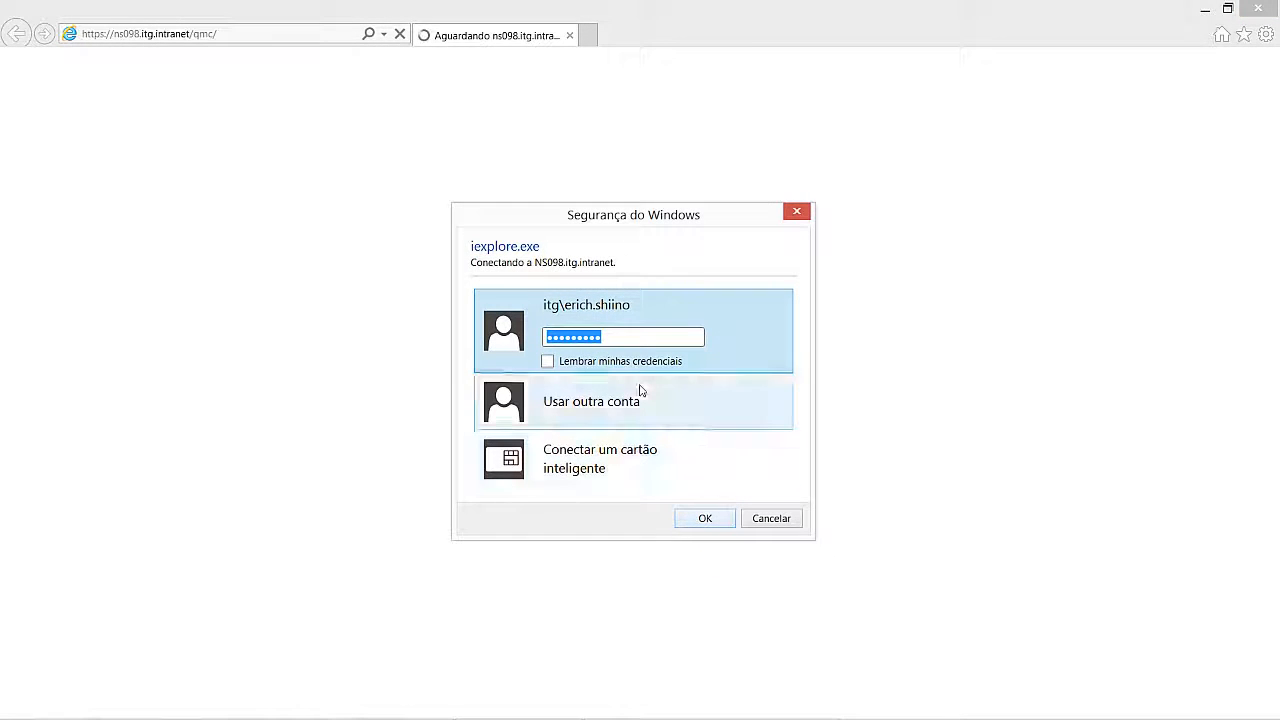
type("•••••••••")
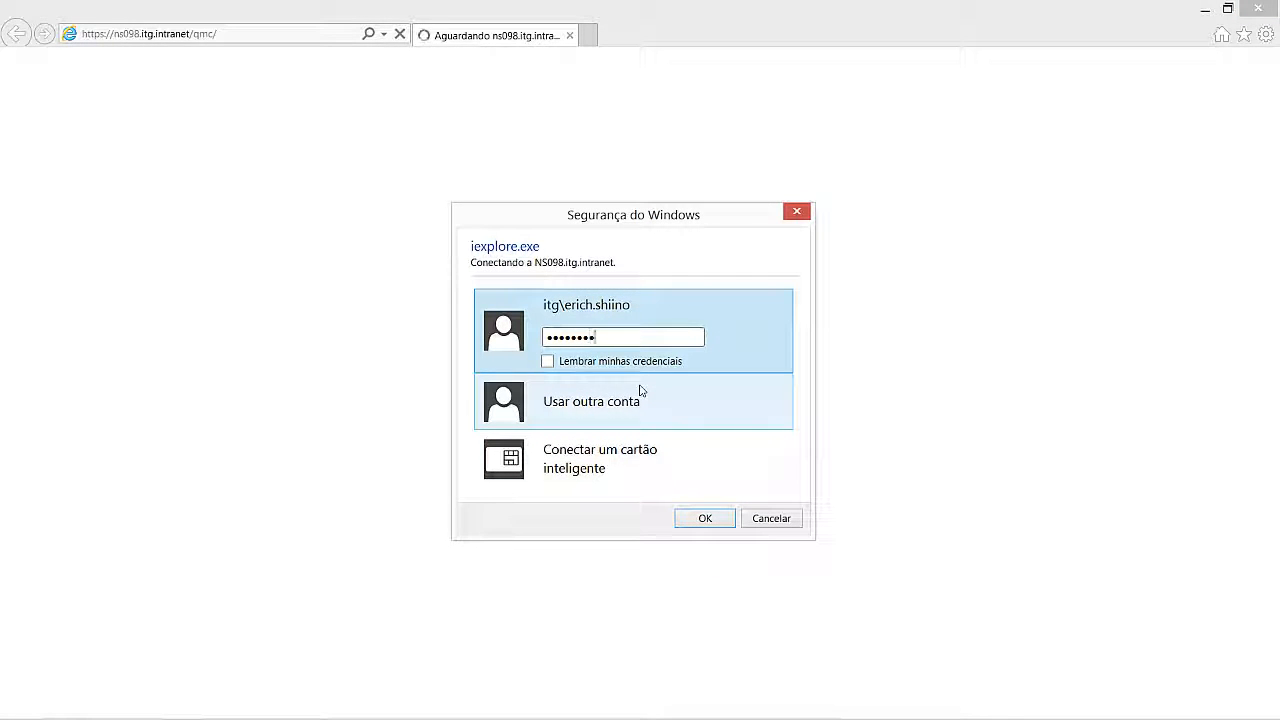
left_click(720, 522)
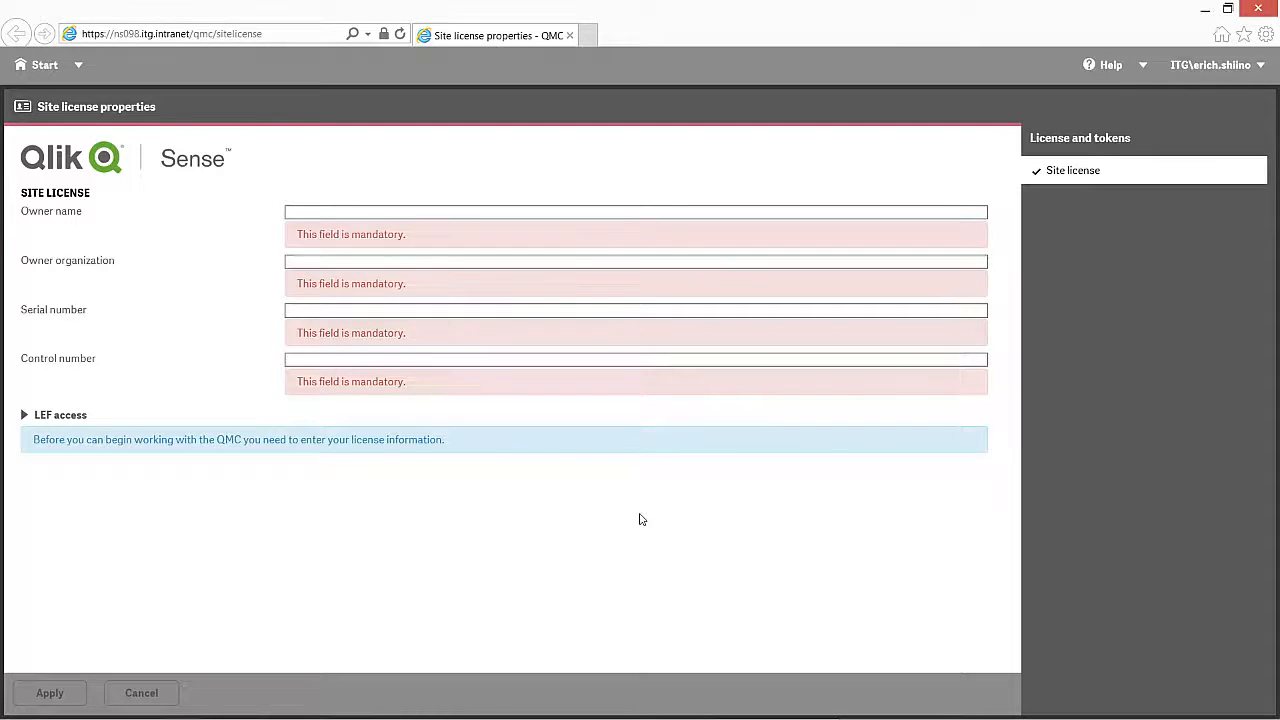
Step: Enter 'Teste' as both the Owner name and Owner organization
left_click(344, 213)
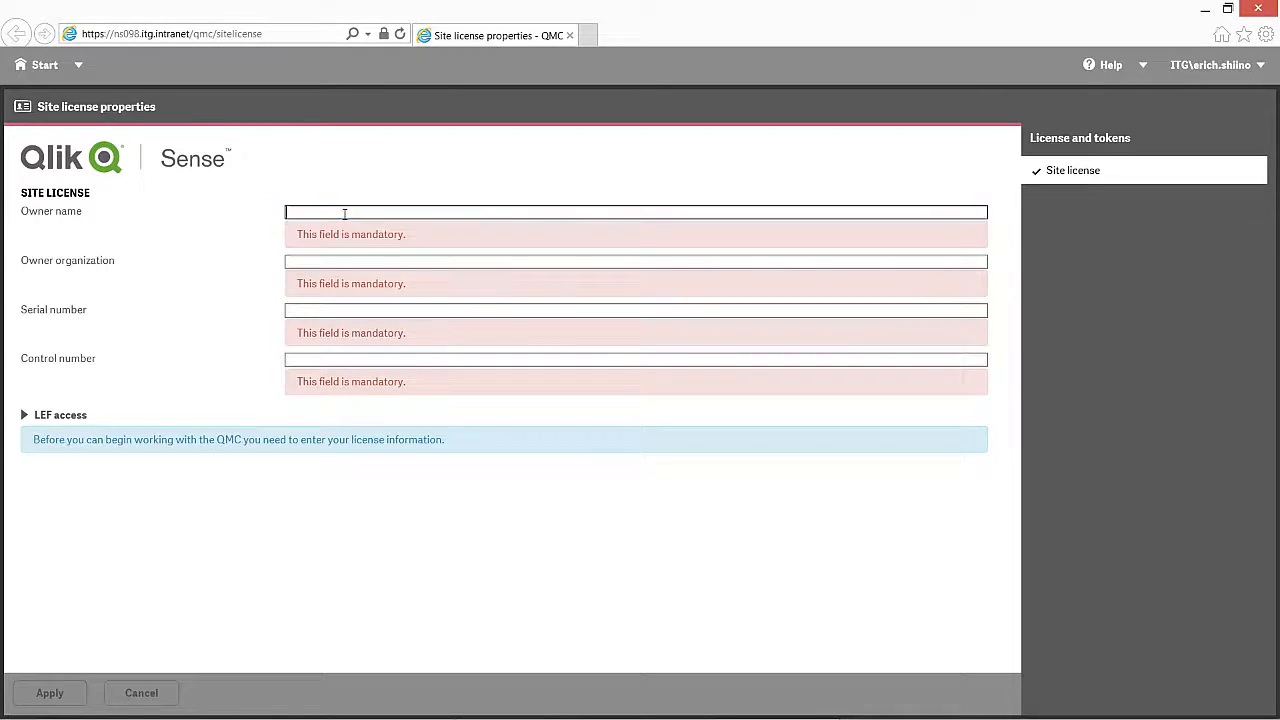
type("Teste")
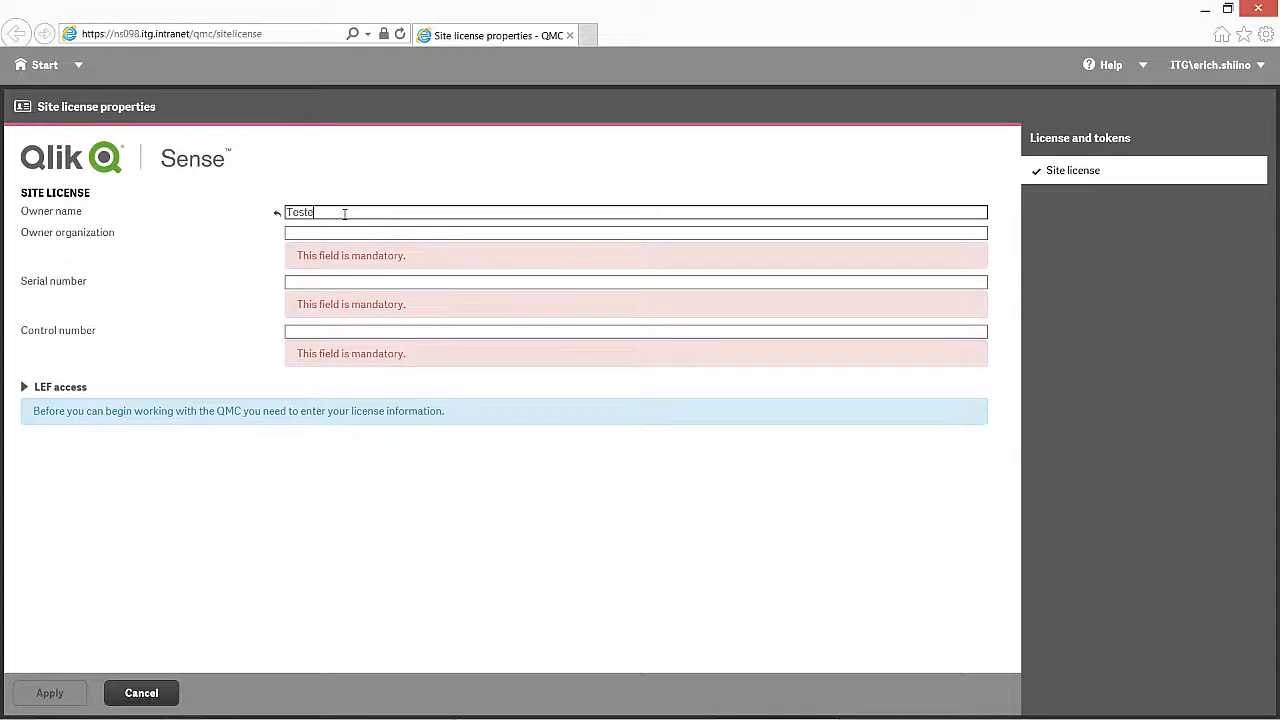
key("Tab")
type("Teste")
key("Tab")
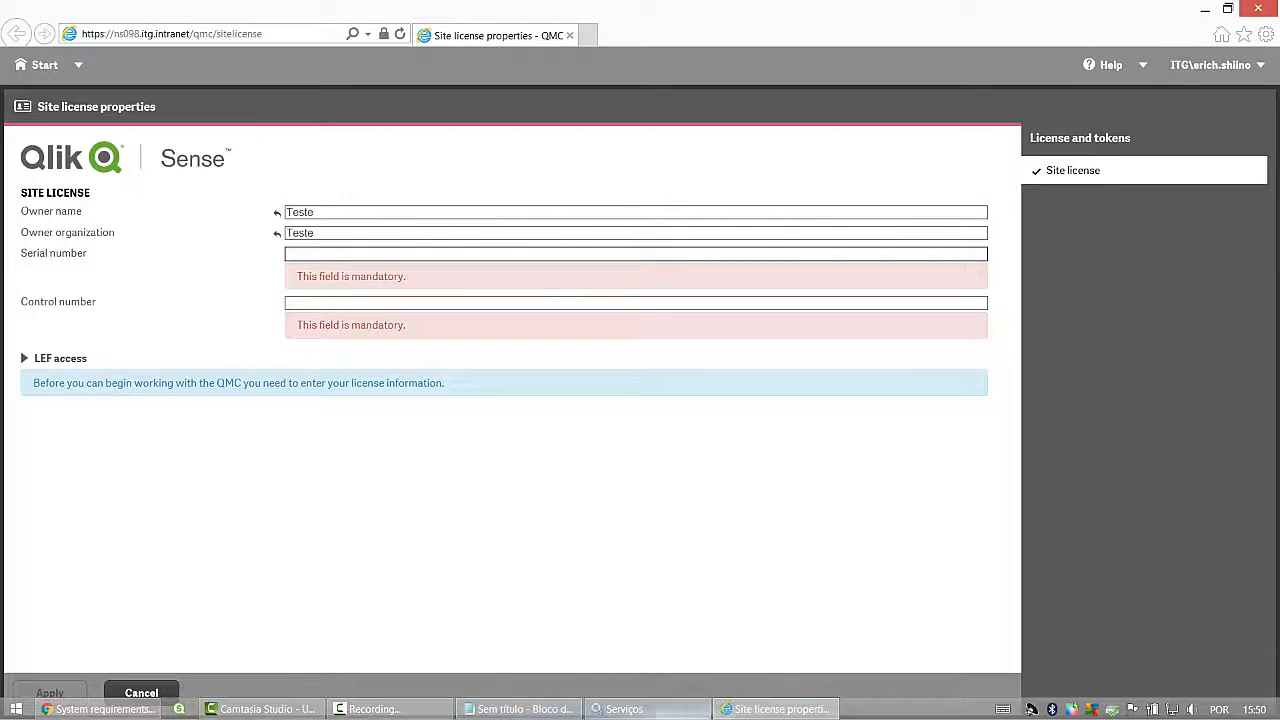
Step: Paste the serial number copied from the Notepad notes and enter control number 12345
left_click(542, 711)
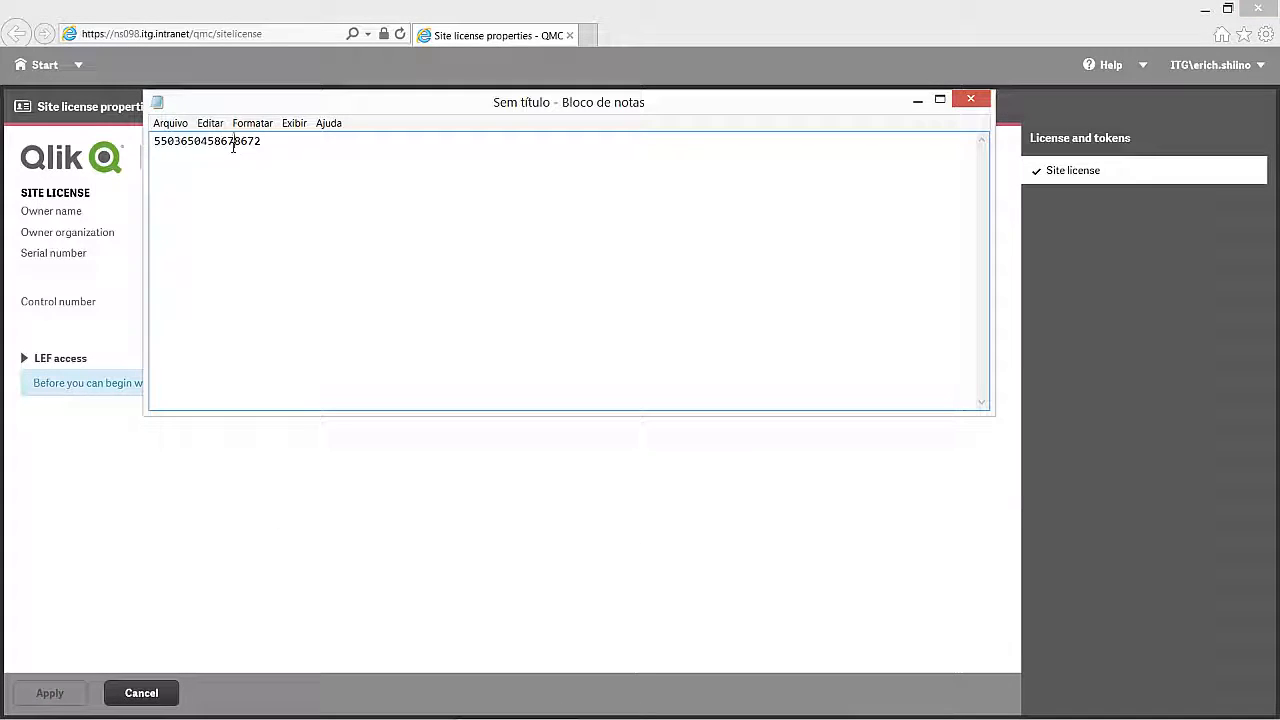
double_click(234, 143)
left_click(297, 498)
left_click(313, 254)
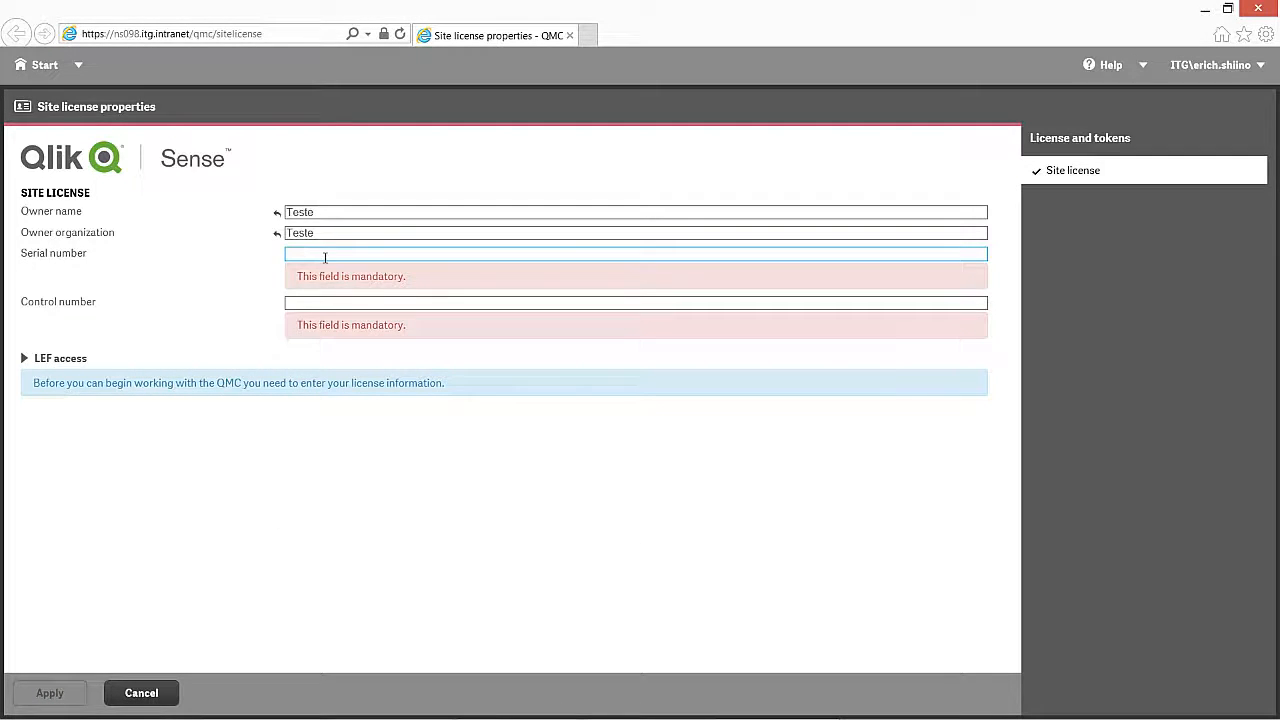
key("ctrl+v")
left_click(316, 277)
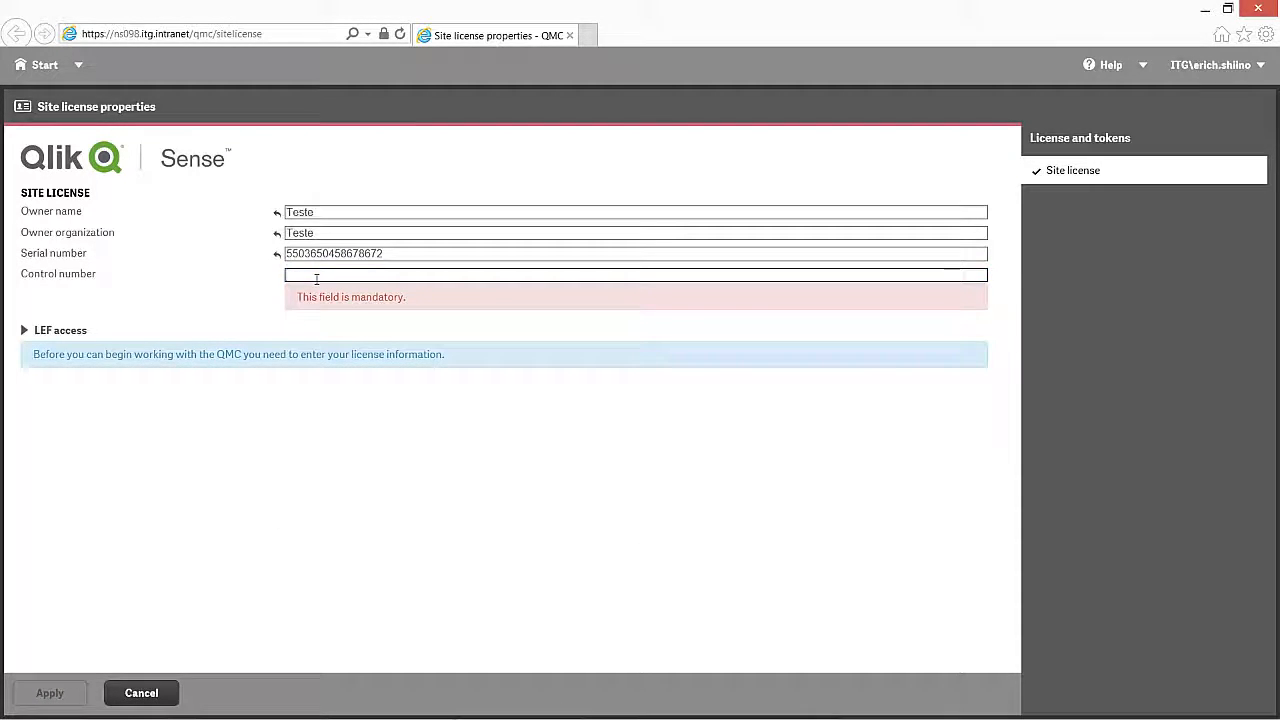
type("12")
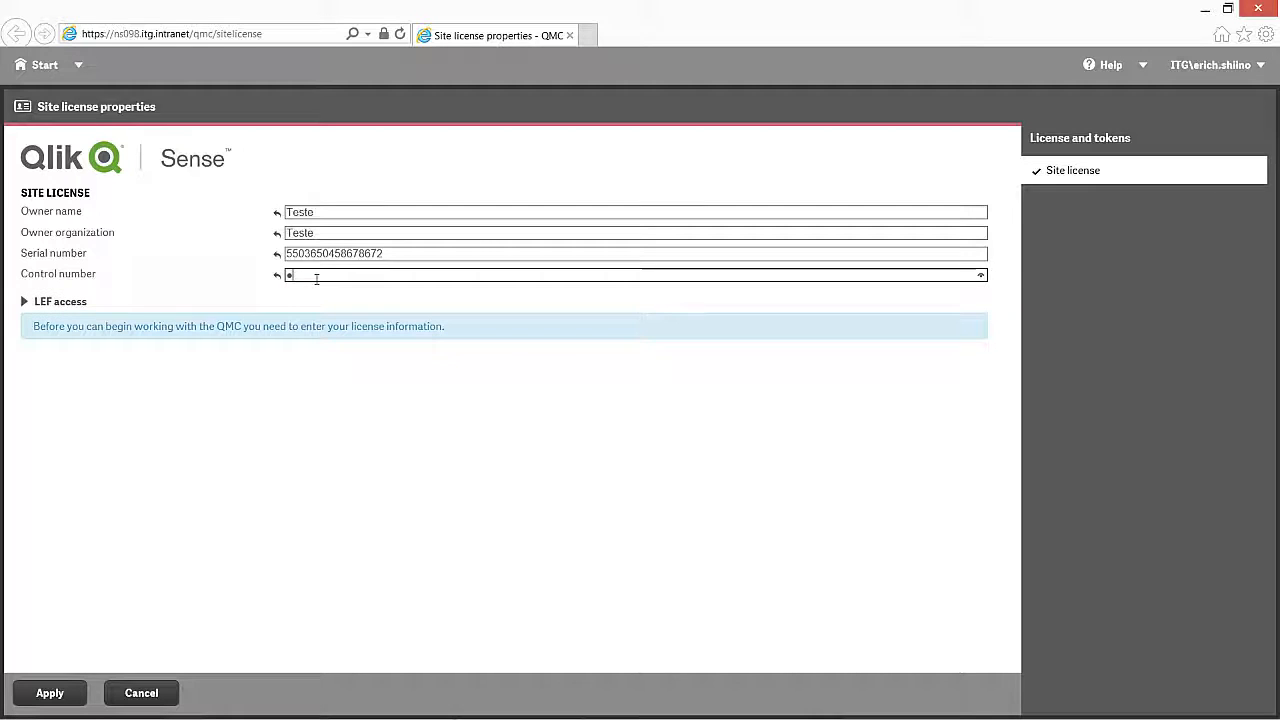
type("345")
Step: Apply the site license details to license the Qlik Sense server
left_click(50, 693)
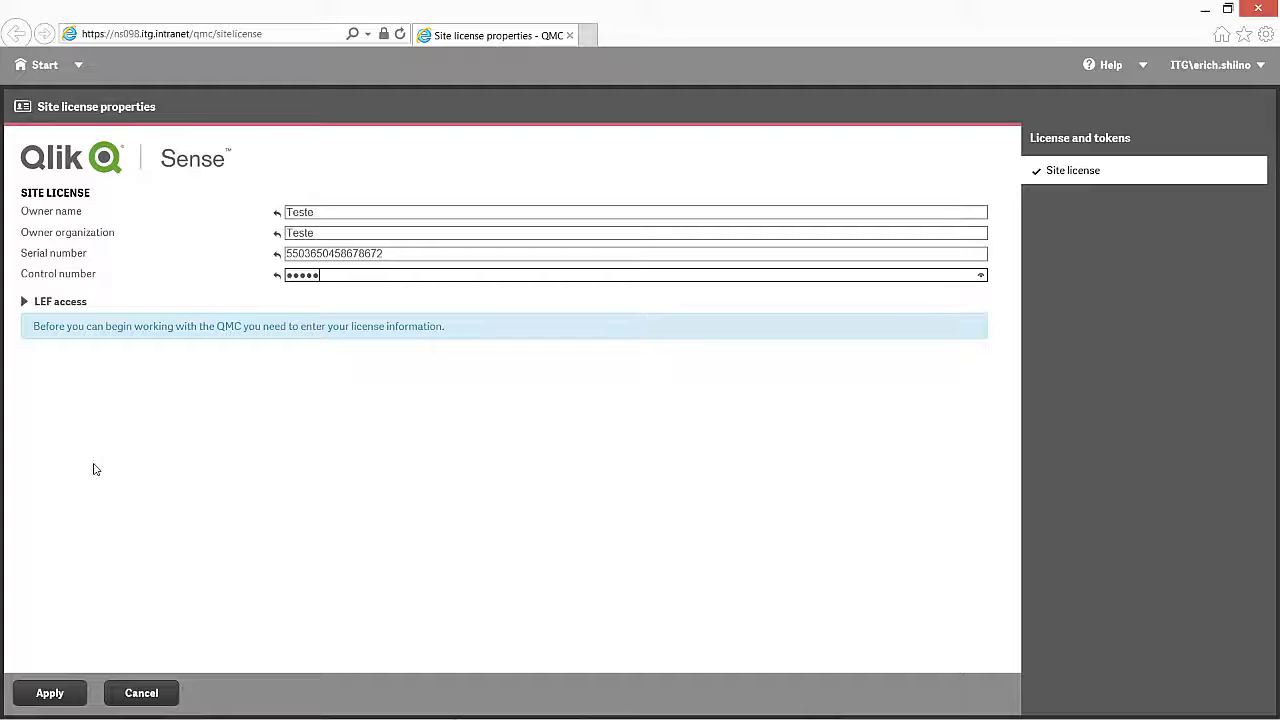
left_click(25, 303)
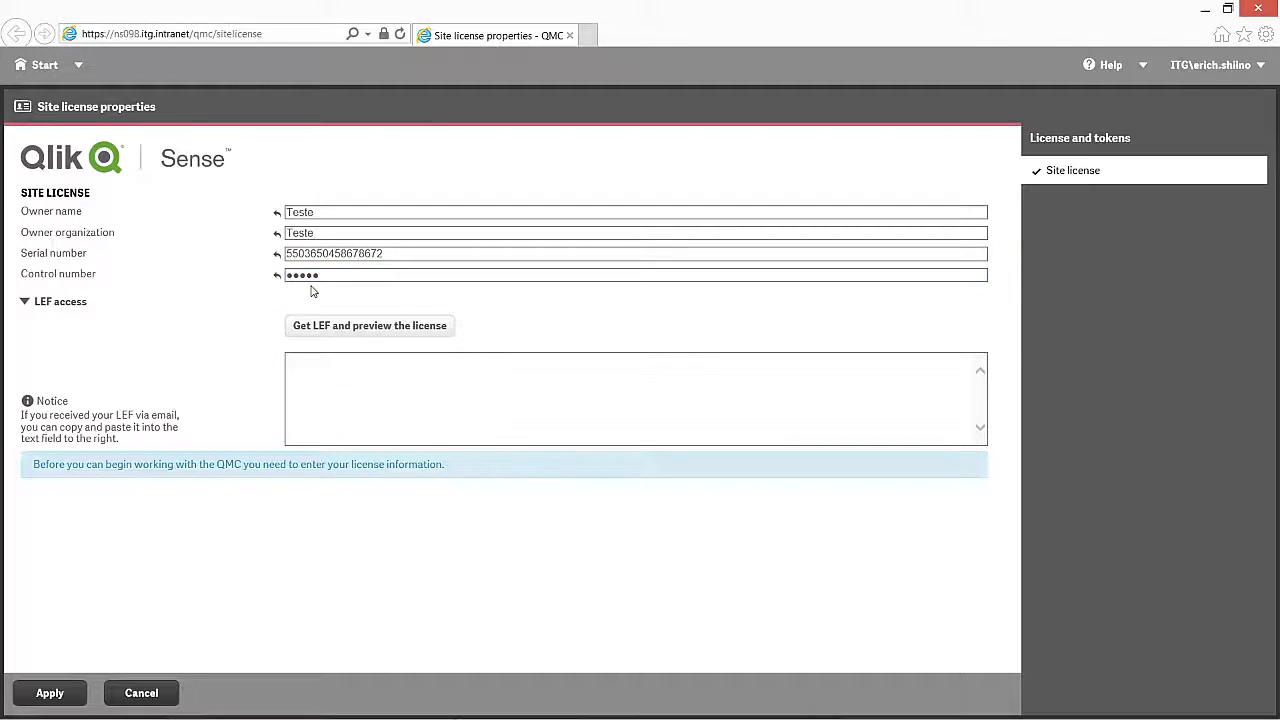
left_click(24, 303)
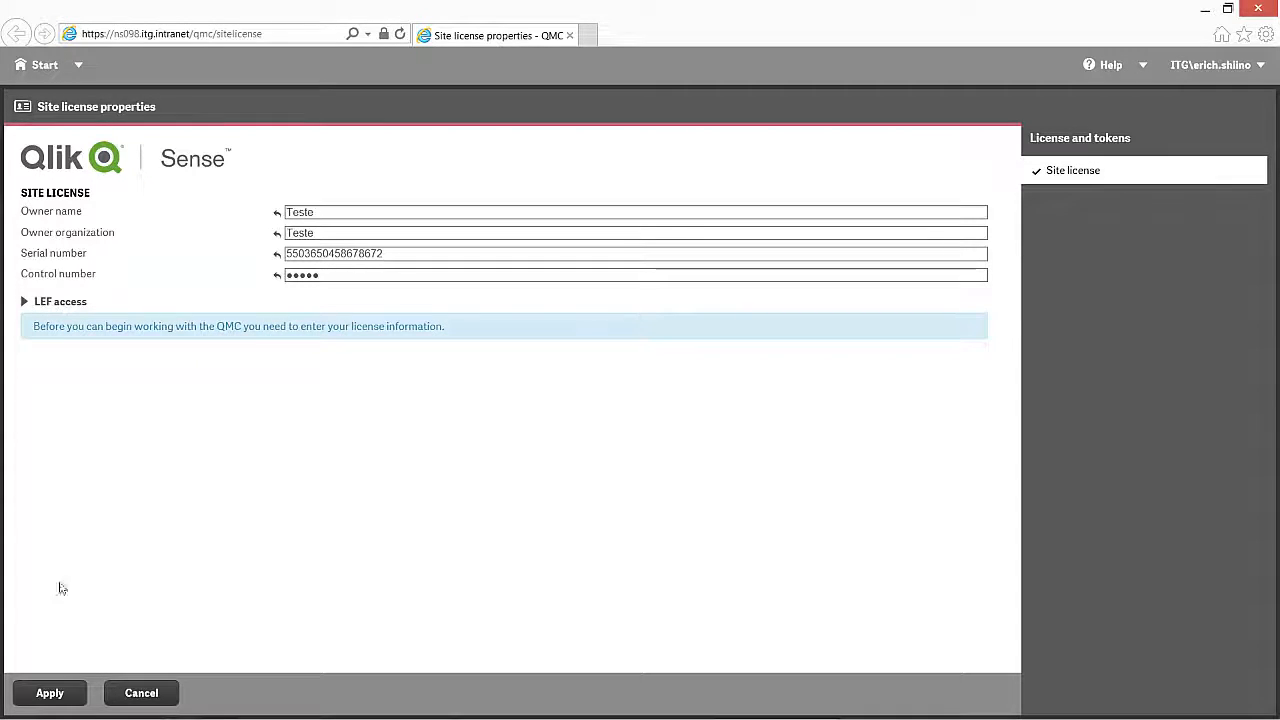
left_click(48, 692)
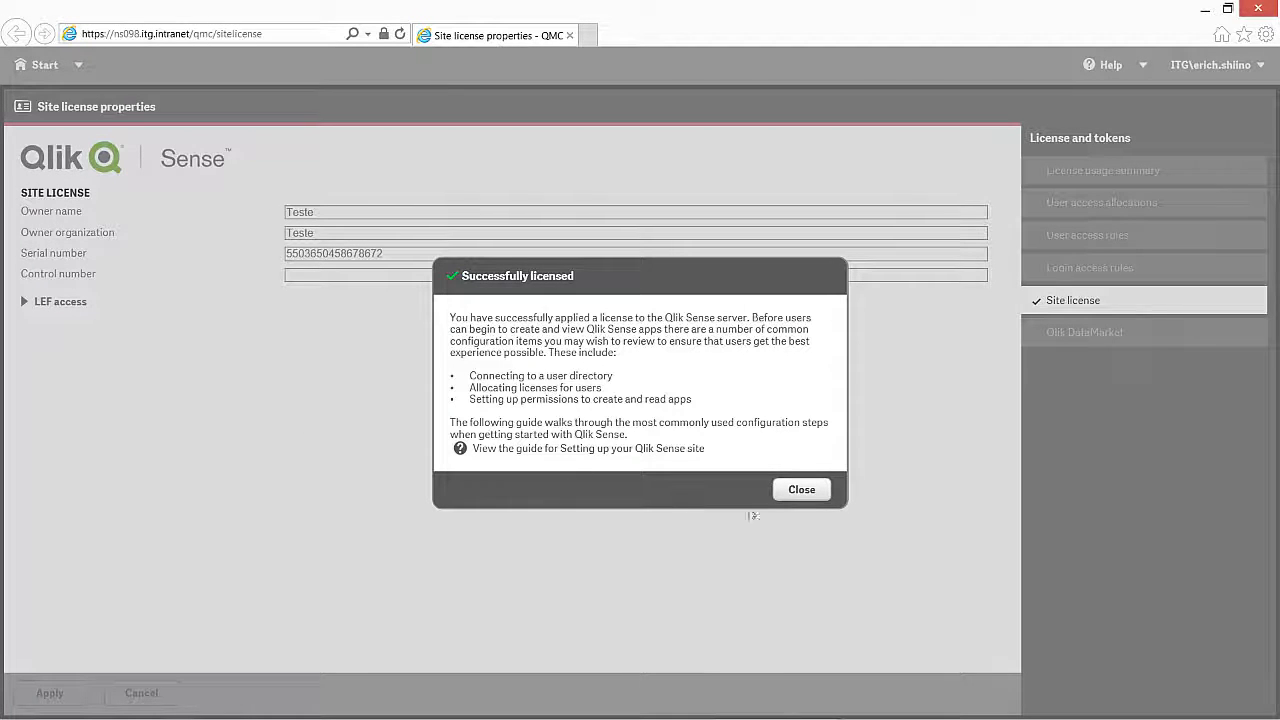
Step: Check the License and tokens summary showing 10 unallocated tokens, then return to Start
left_click(803, 490)
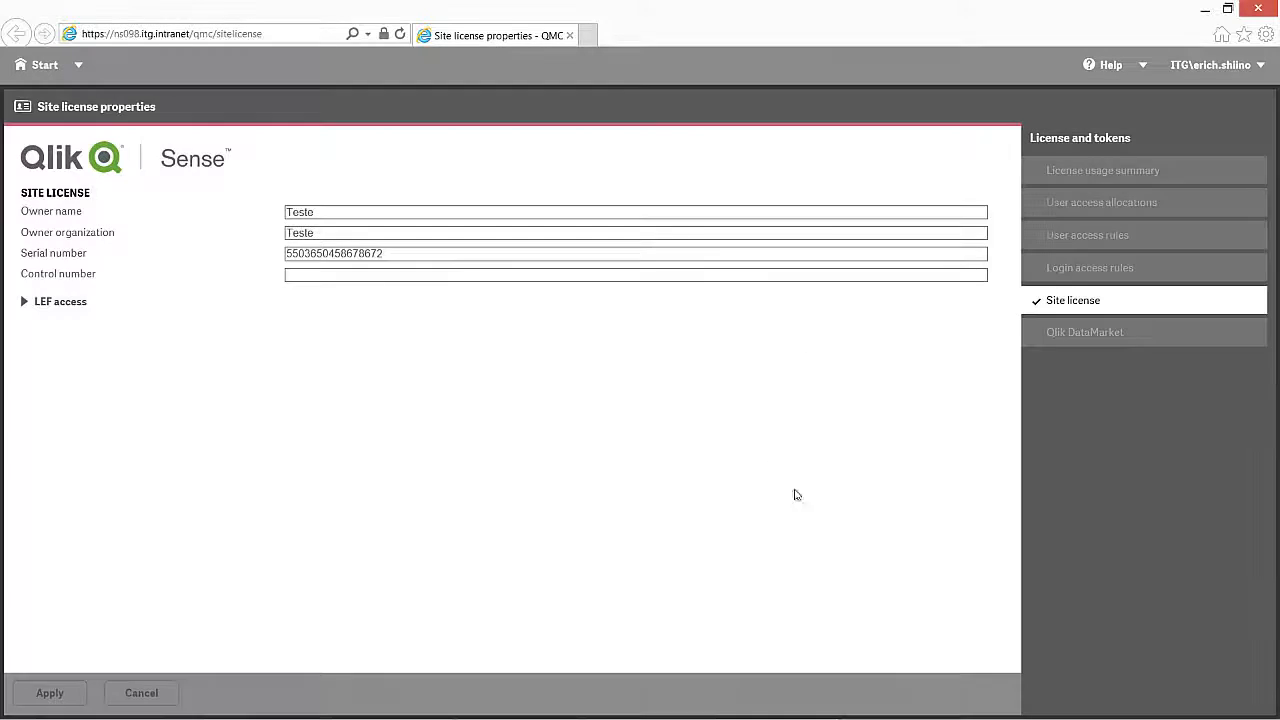
left_click(45, 67)
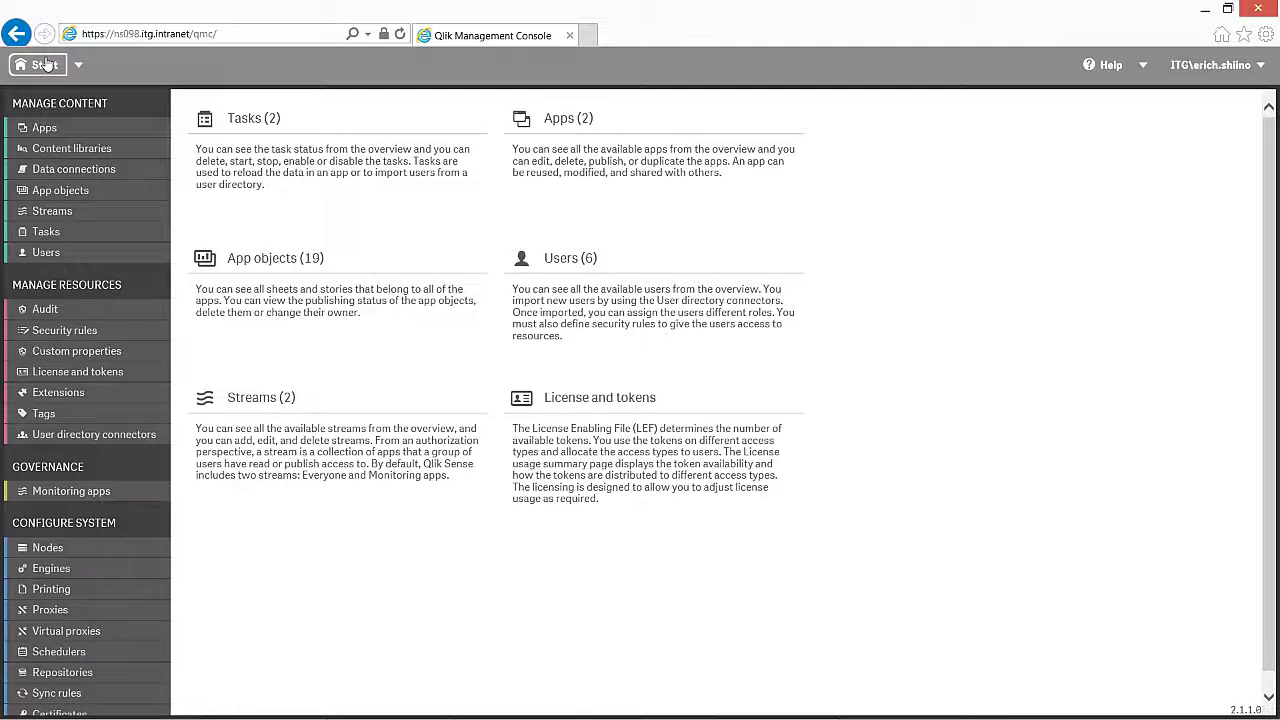
left_click(101, 377)
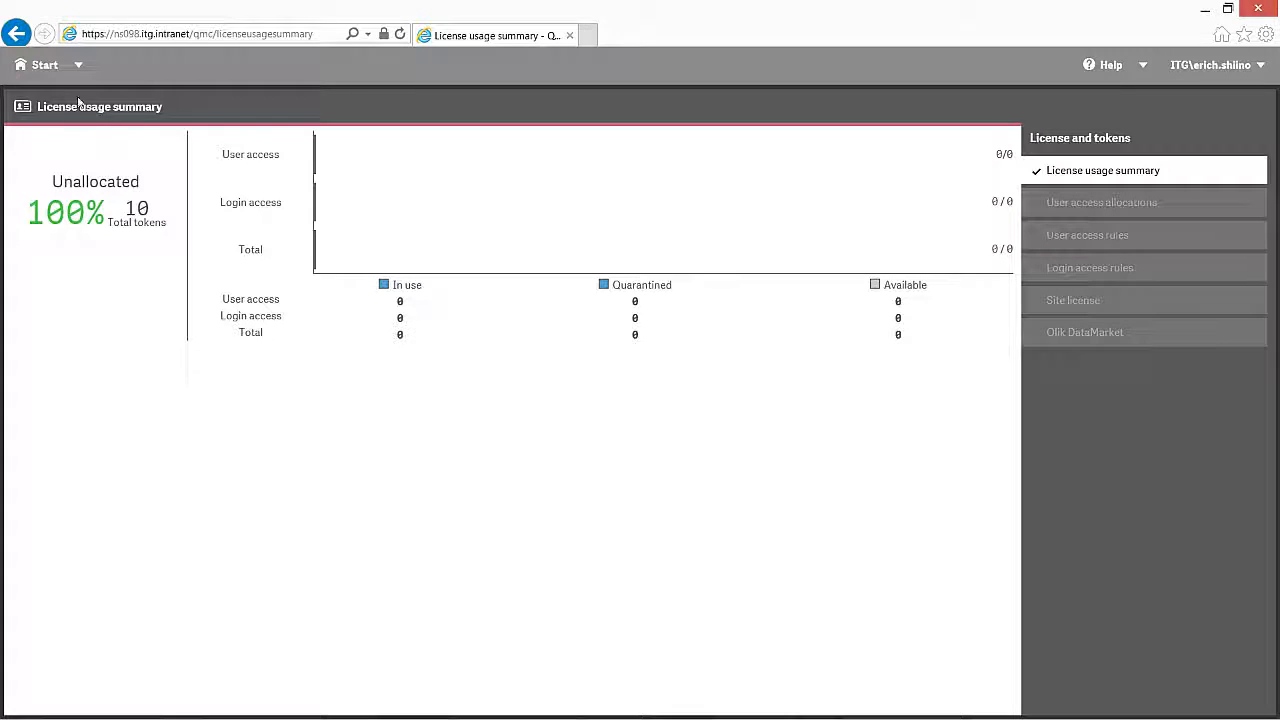
left_click(46, 68)
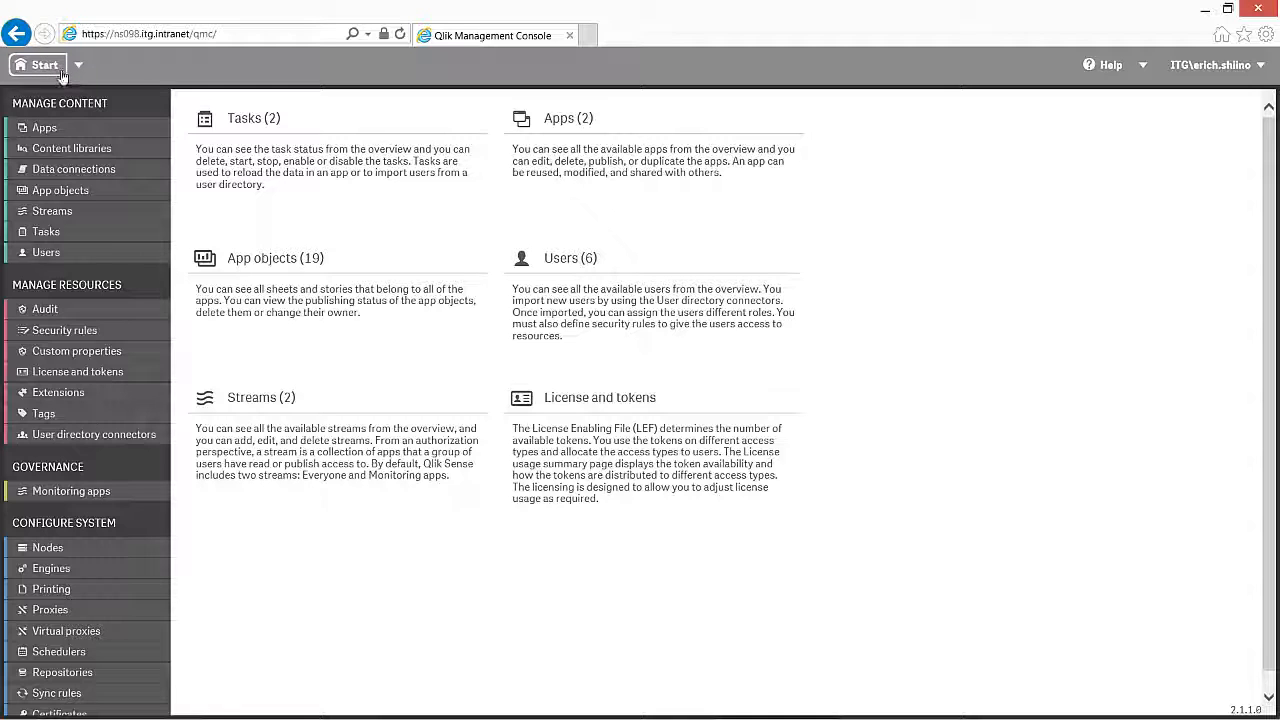
Step: Create a Local network connector named Local with first-access sync disabled, then start another
left_click(116, 438)
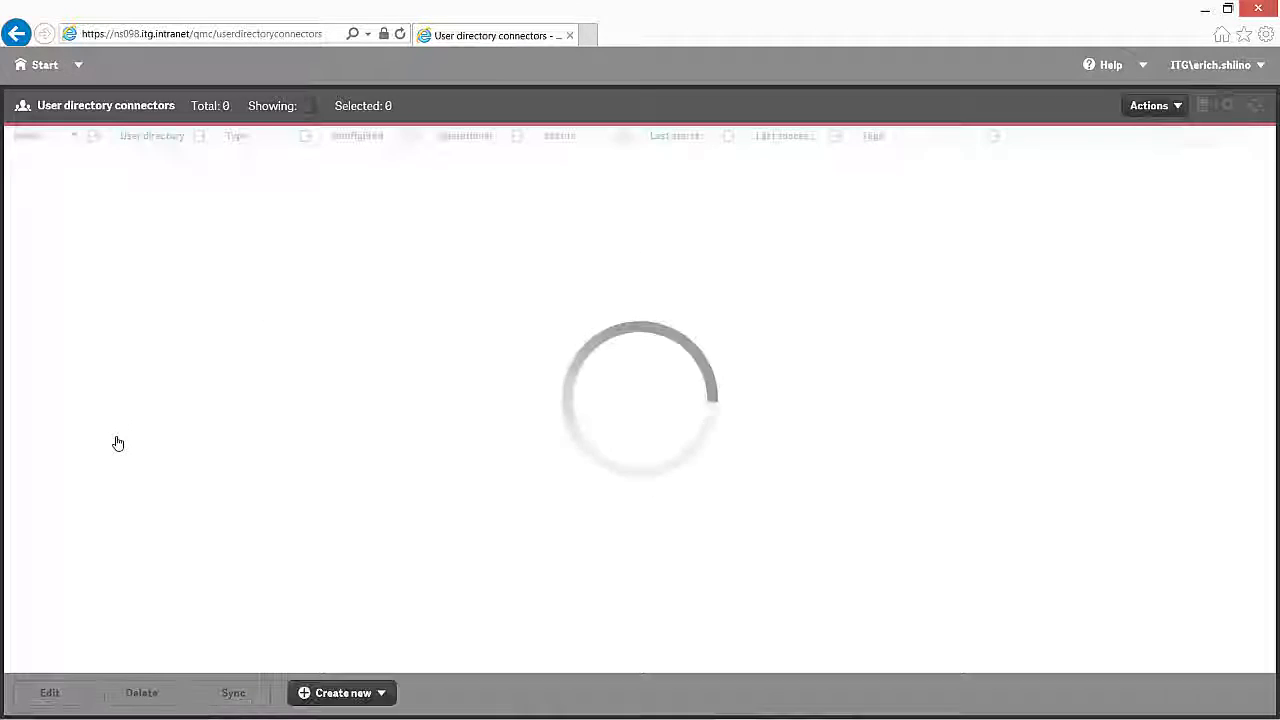
left_click(356, 696)
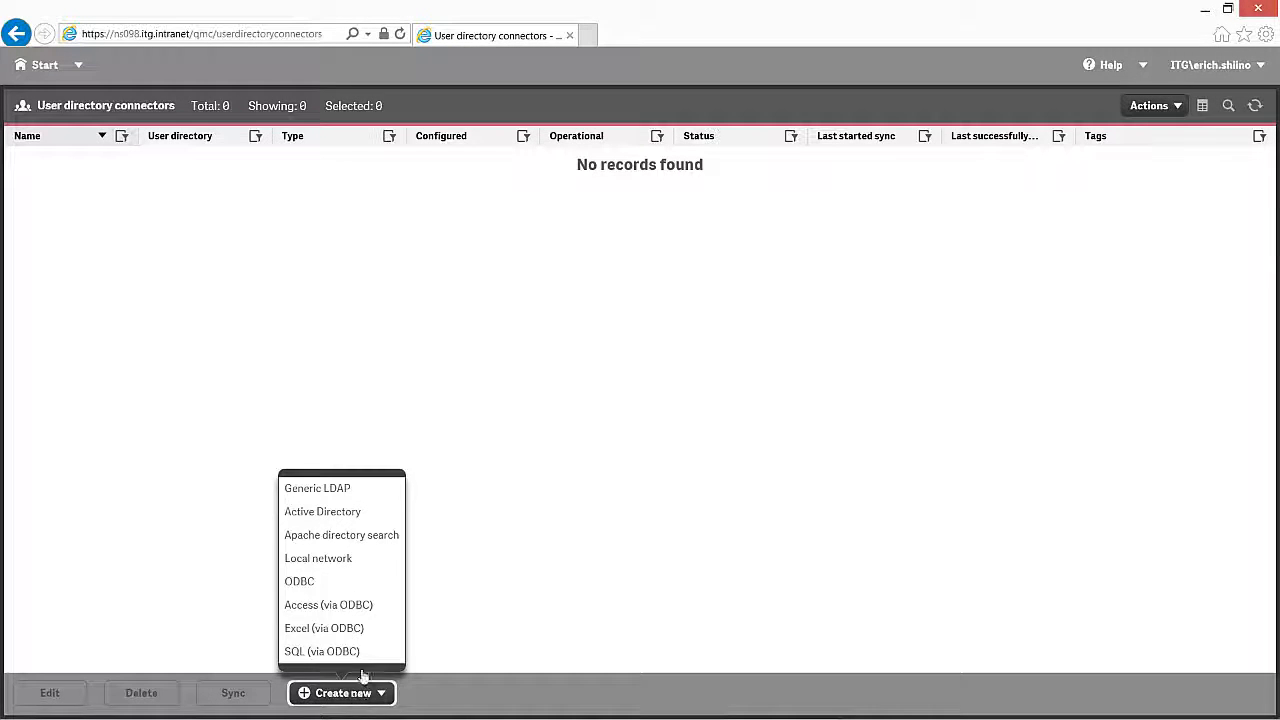
left_click(352, 562)
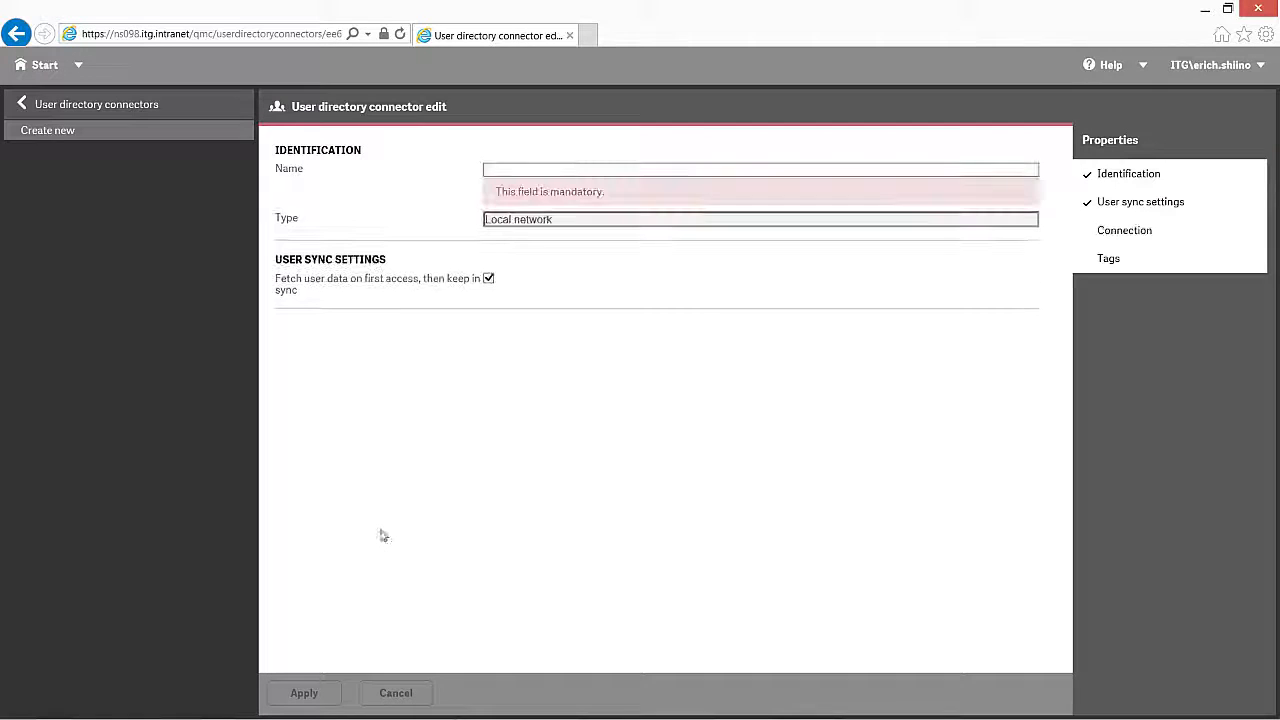
left_click(521, 169)
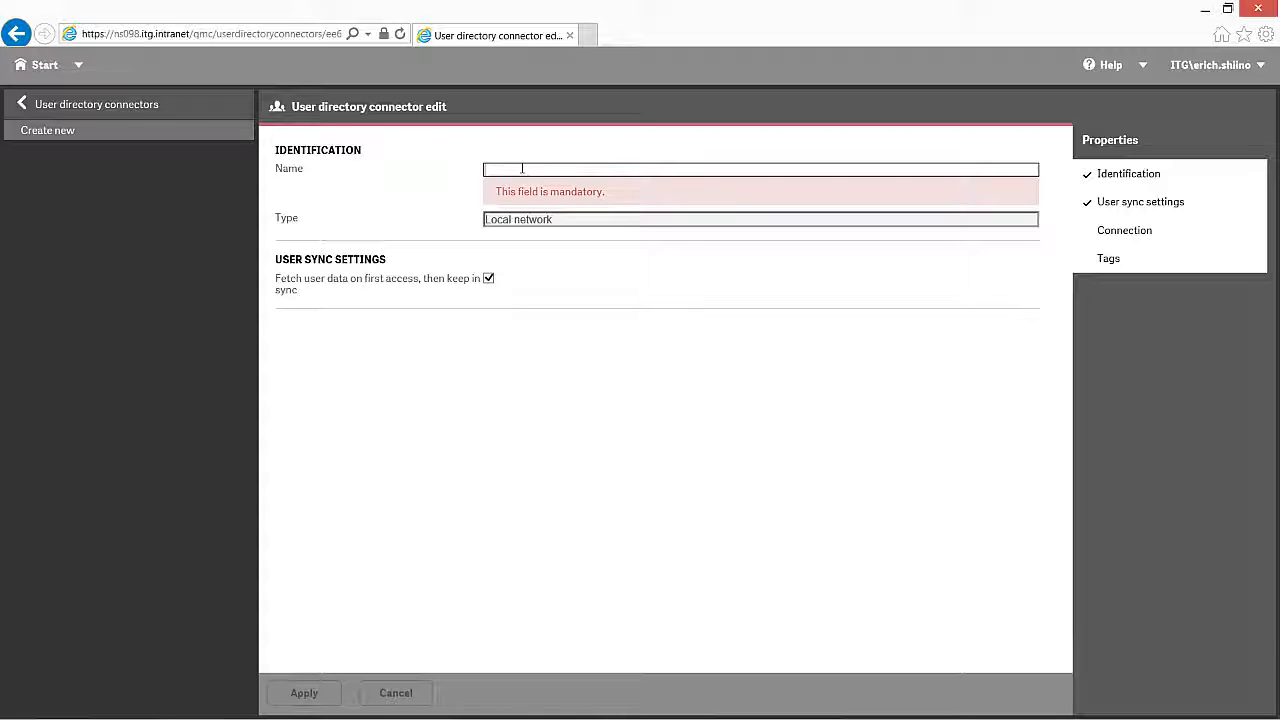
type("Local")
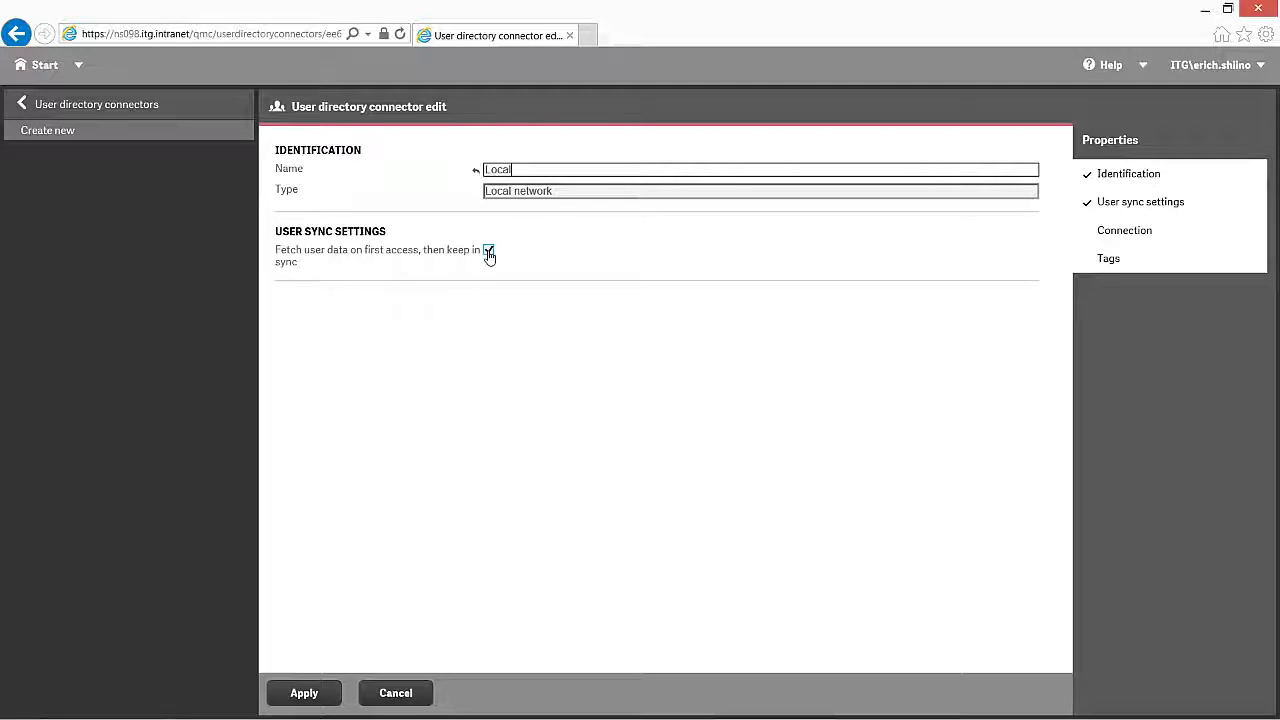
left_click(489, 252)
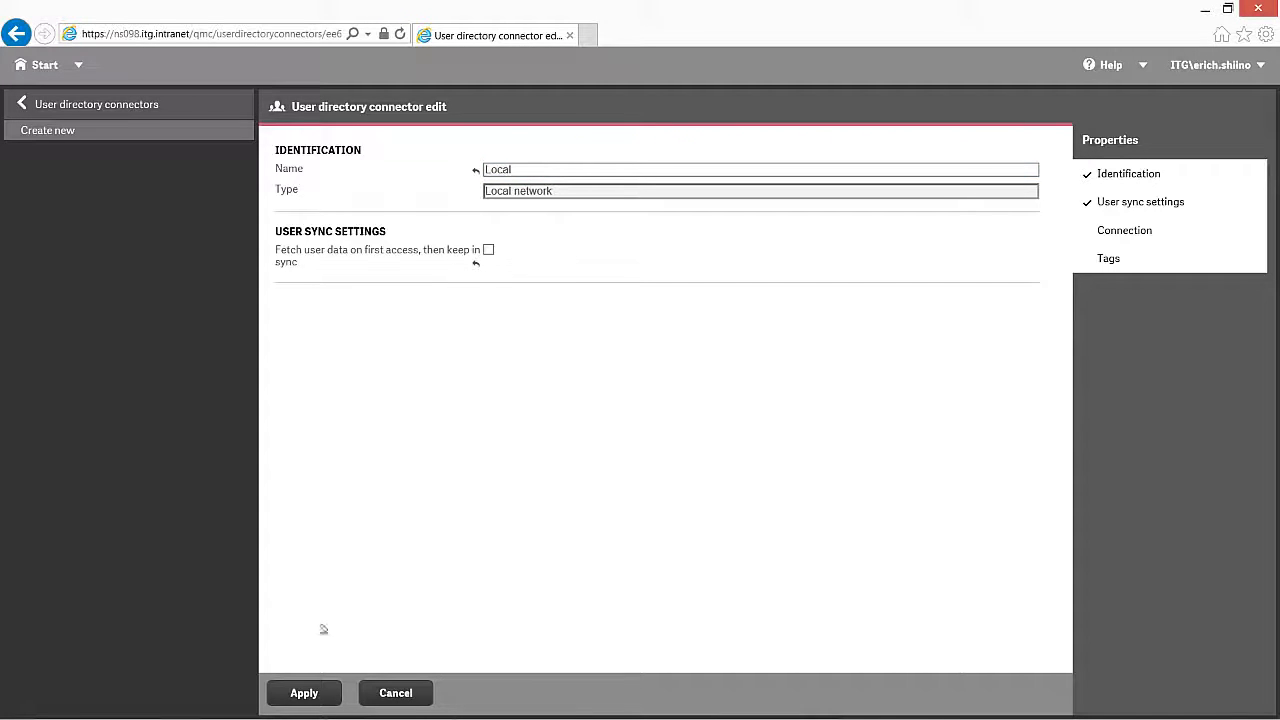
left_click(306, 695)
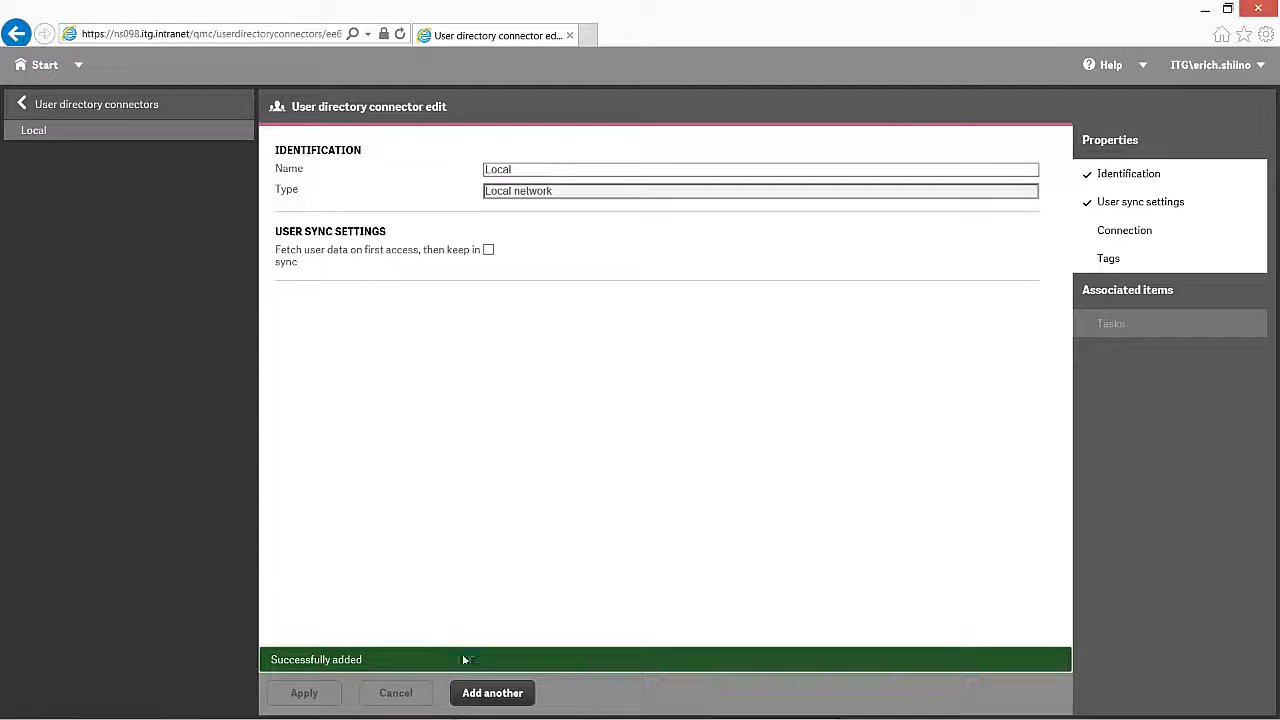
left_click(492, 700)
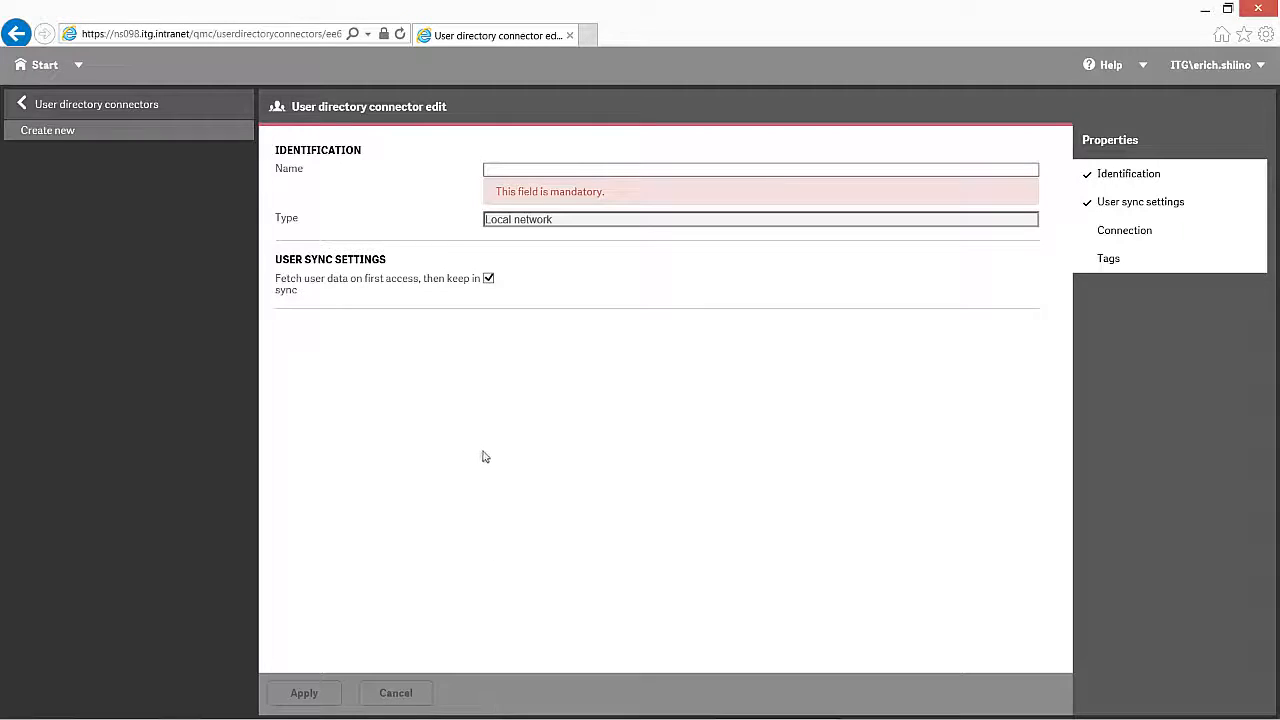
Step: Start a new Active Directory connector named WinAD with first-access sync disabled
left_click(47, 110)
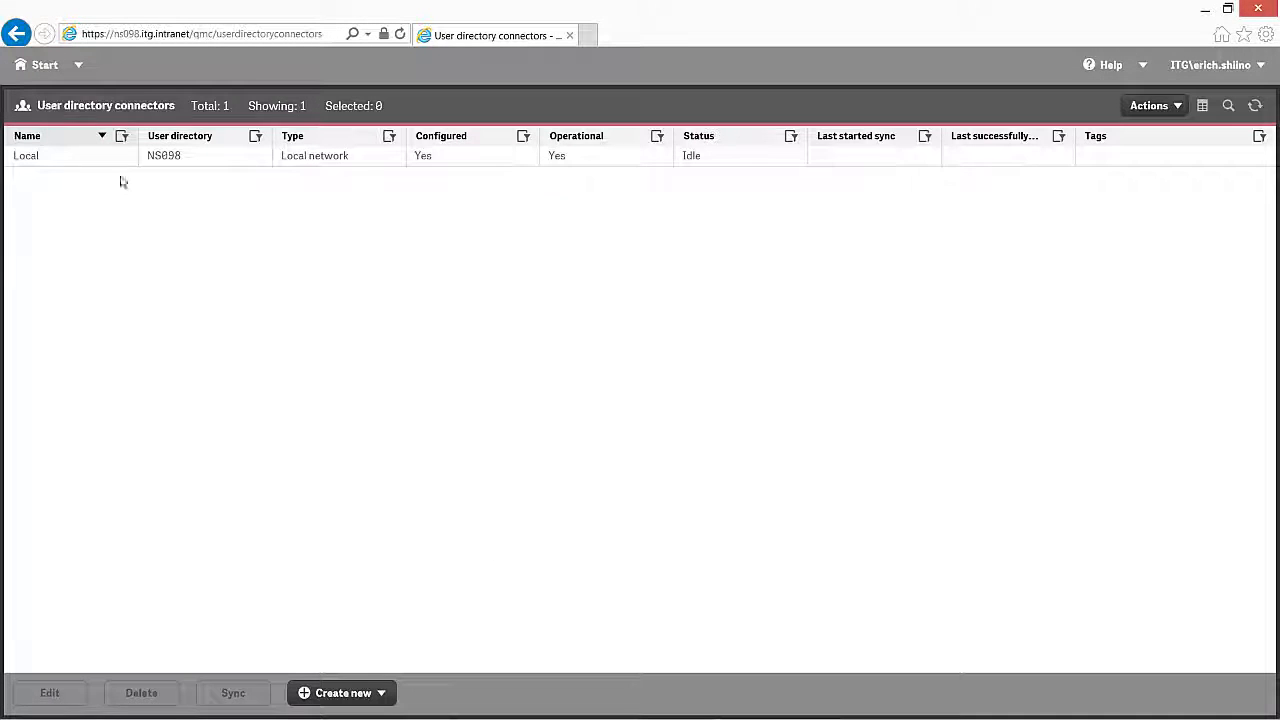
left_click(353, 695)
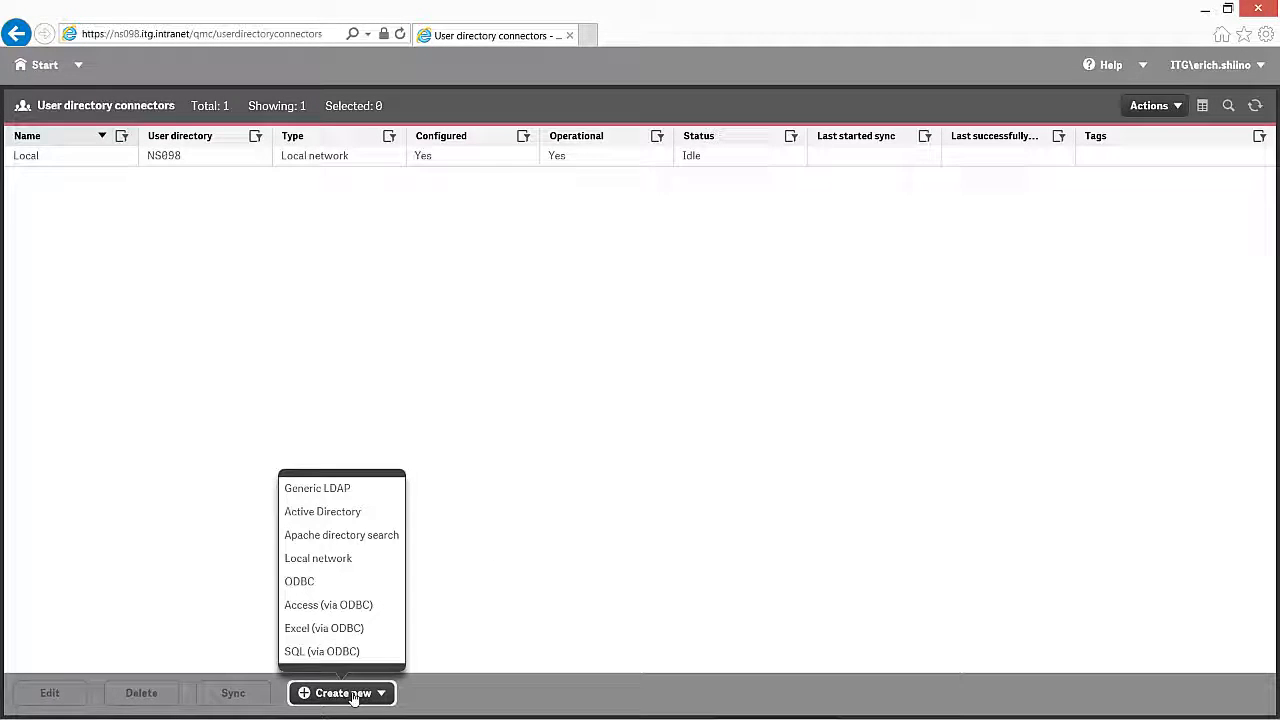
left_click(337, 512)
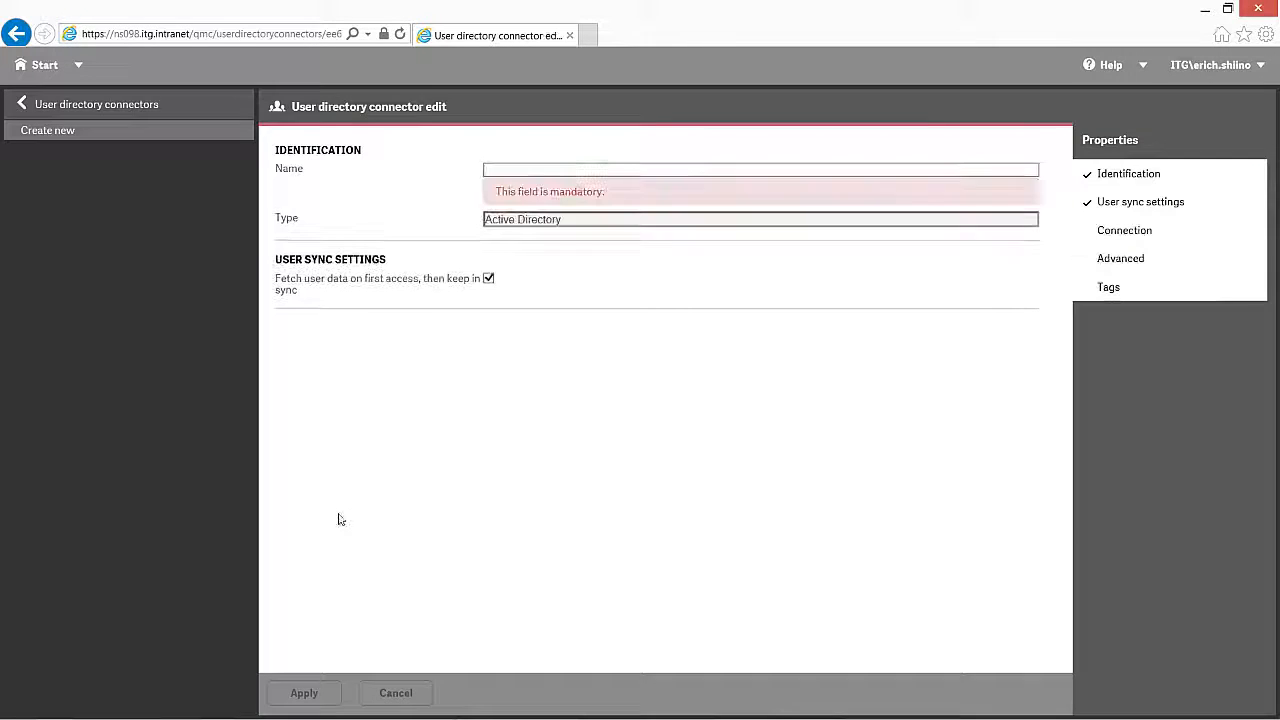
left_click(488, 169)
type("W")
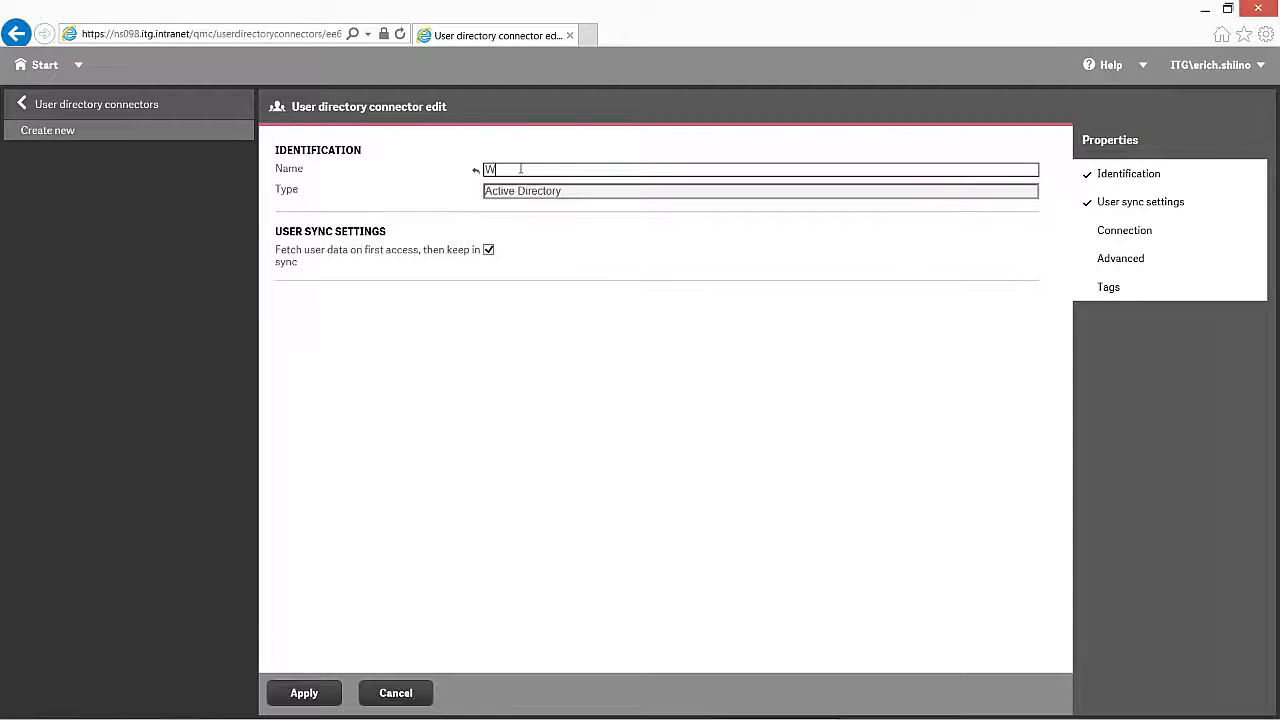
type("inAD")
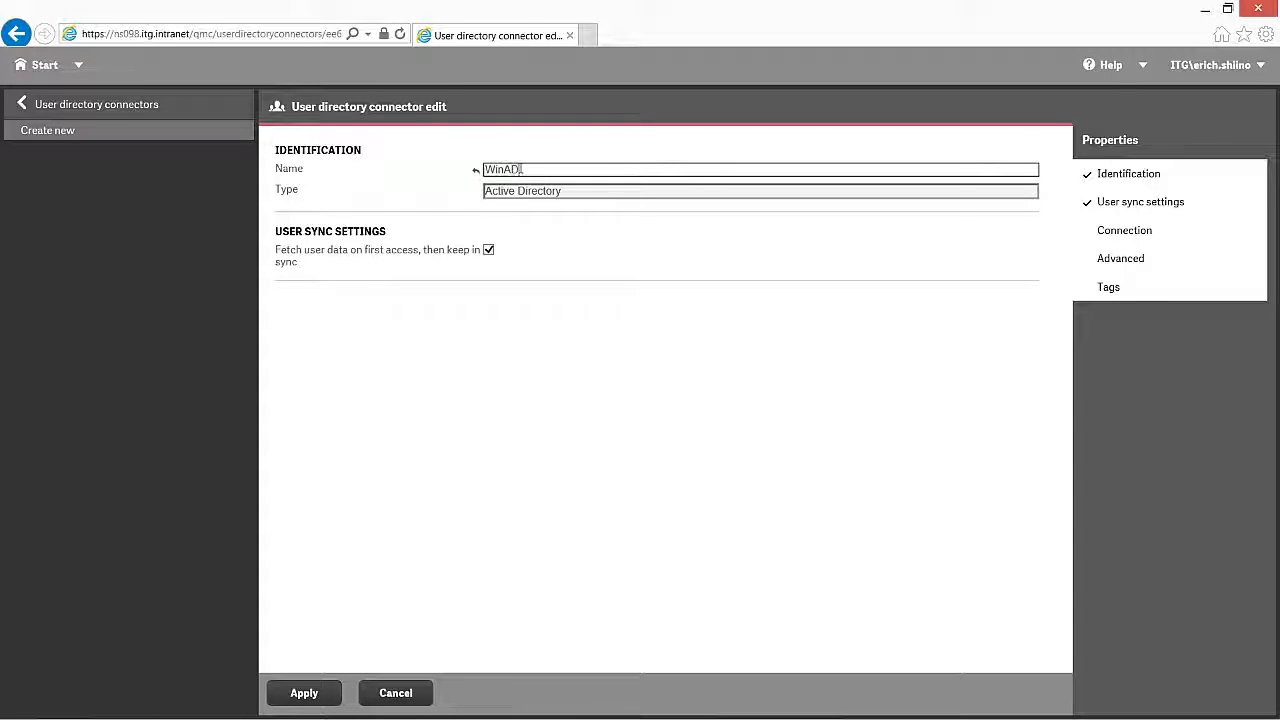
left_click(490, 250)
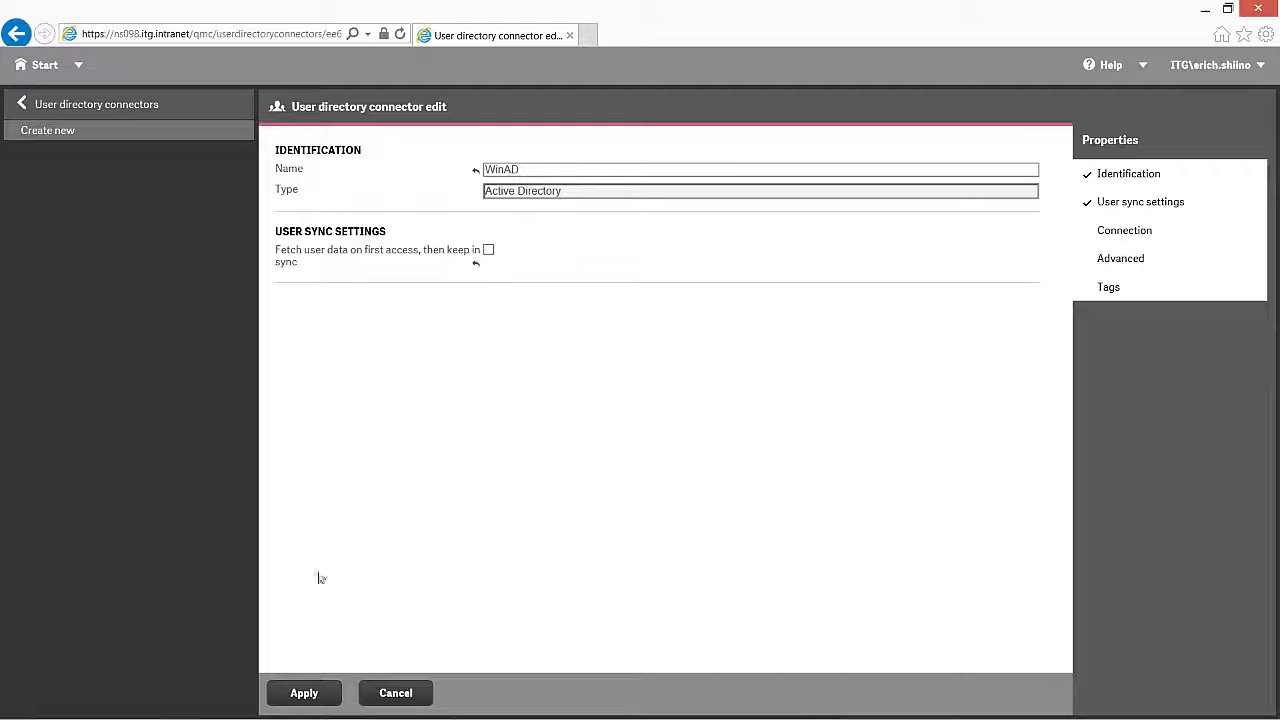
Step: Review the LDAP://itg.intranet path and advanced settings, then save the WinAD connector
left_click(1141, 236)
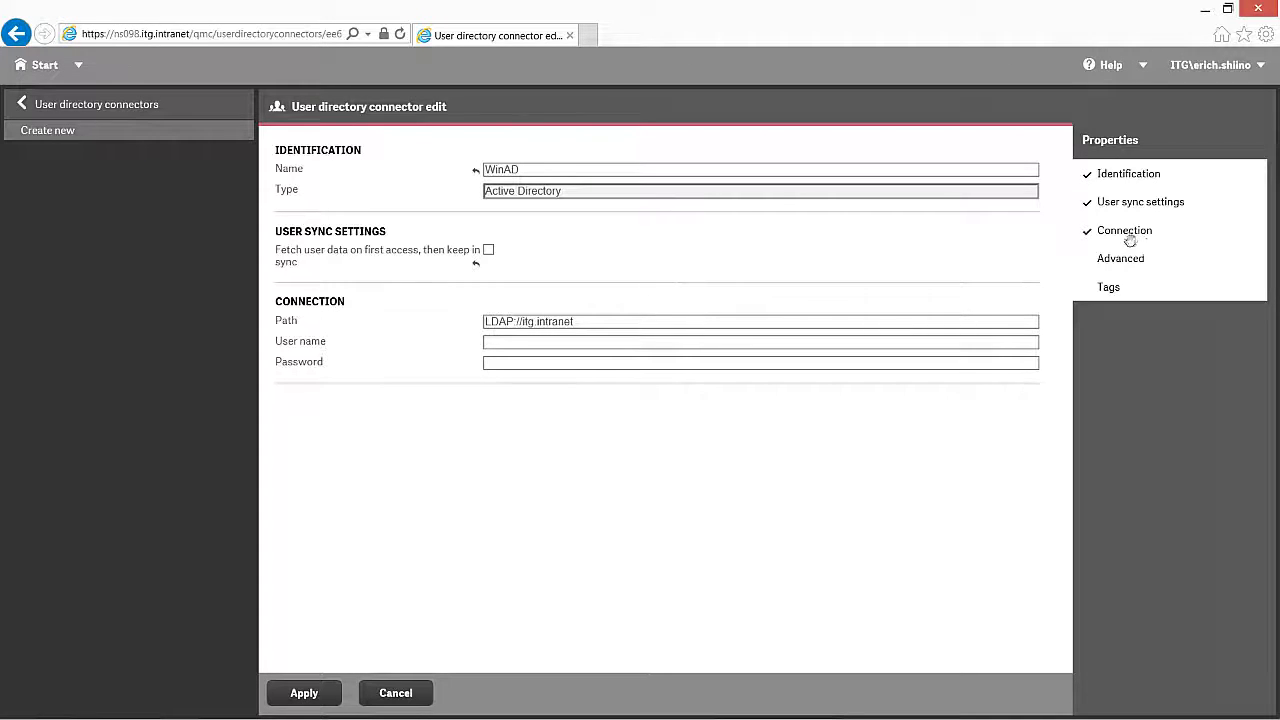
left_click(592, 321)
left_click_drag(592, 321, 470, 320)
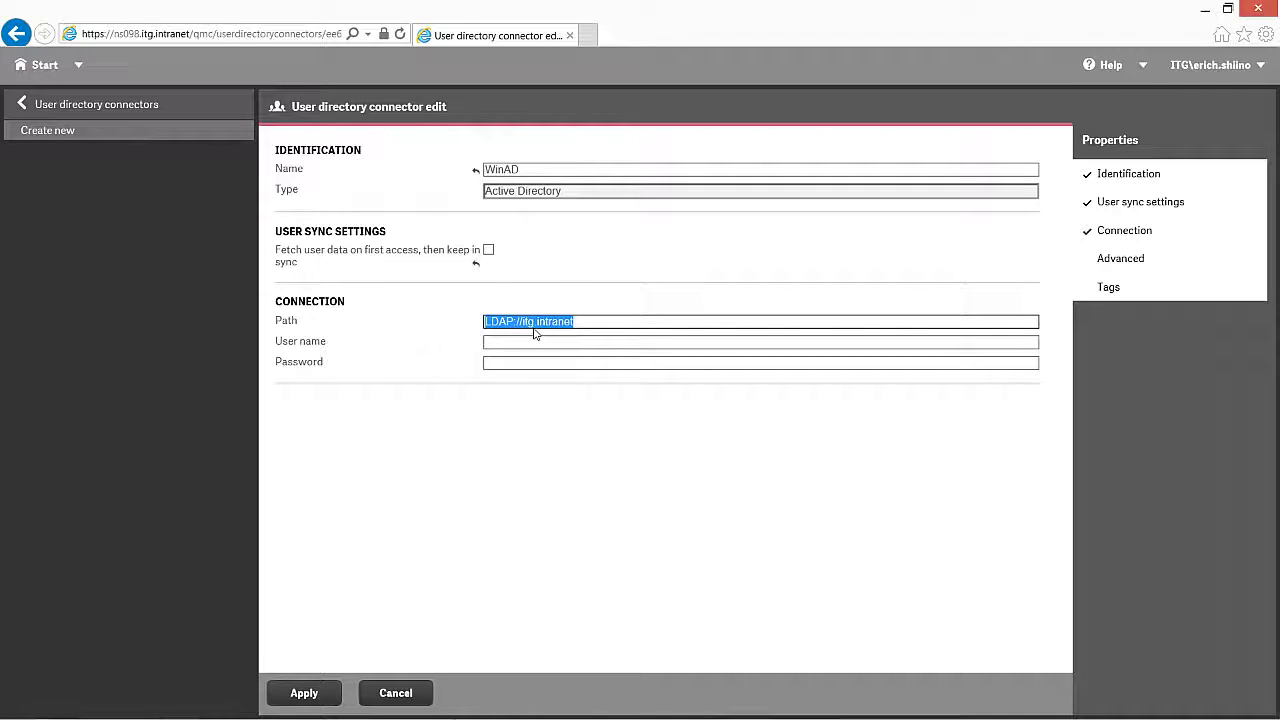
left_click(1122, 262)
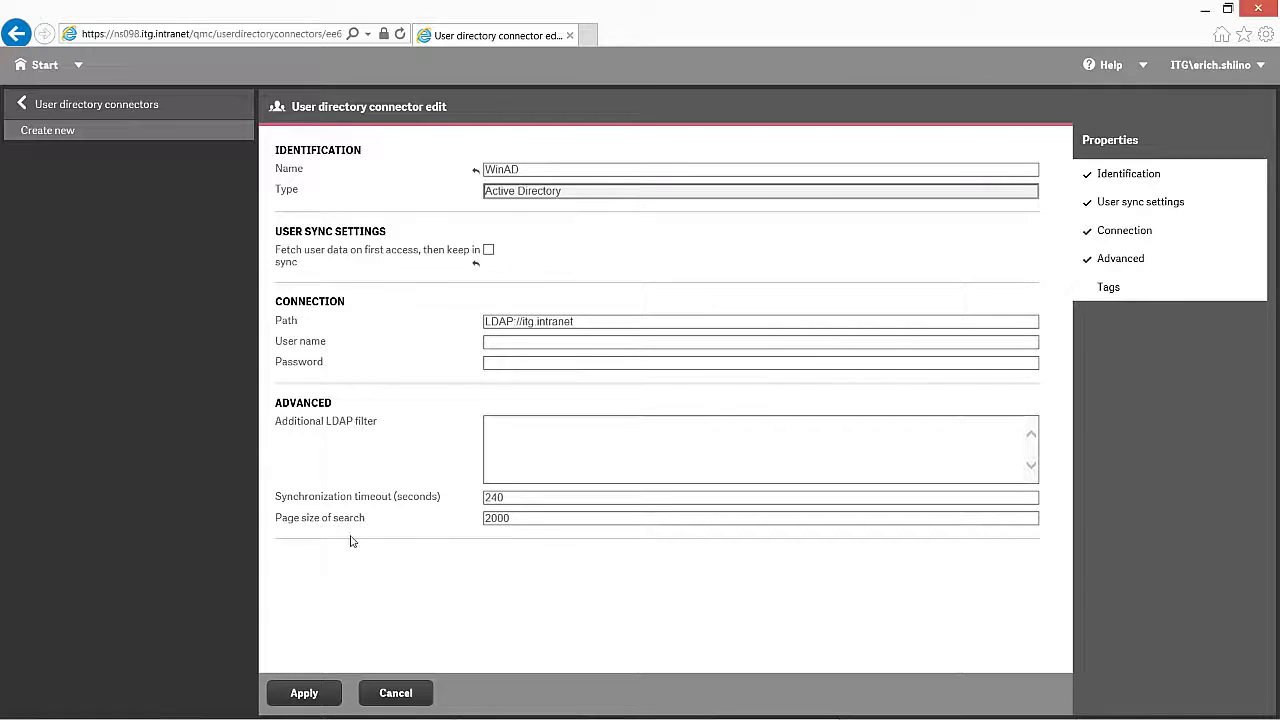
left_click(305, 692)
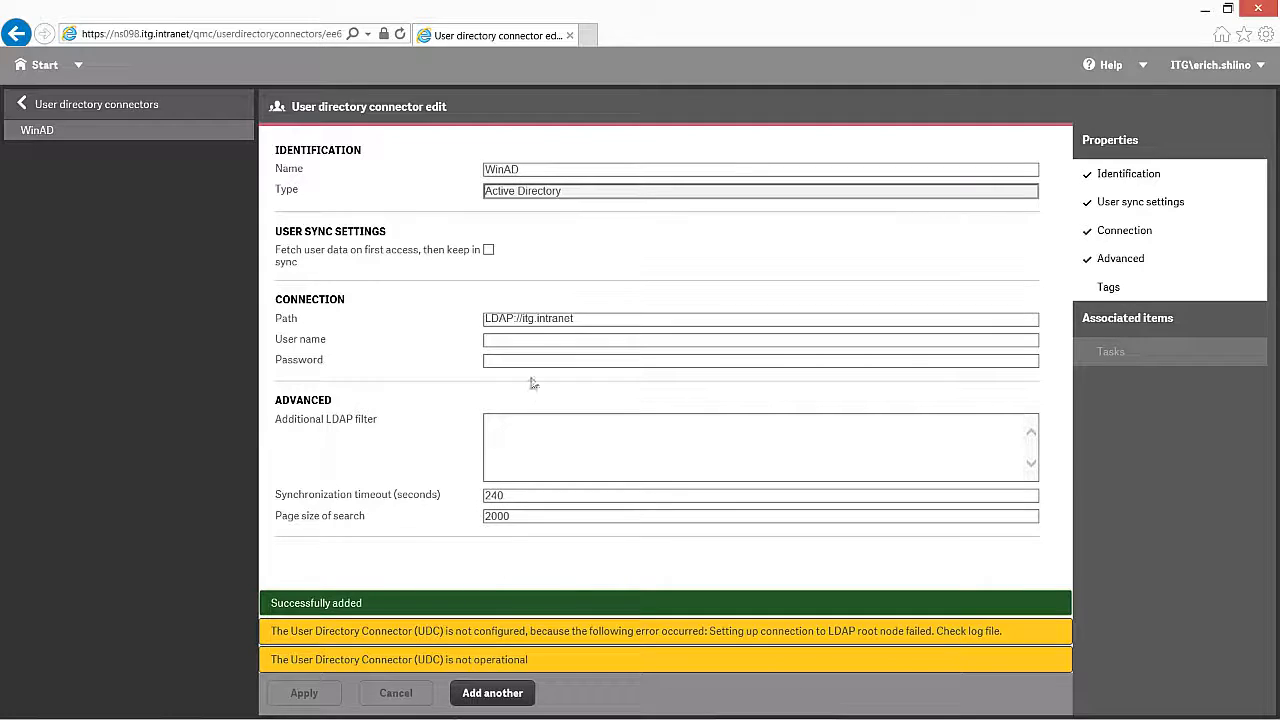
Step: Enter the ITG domain account user name and password for the WinAD connector, and save it
left_click(542, 341)
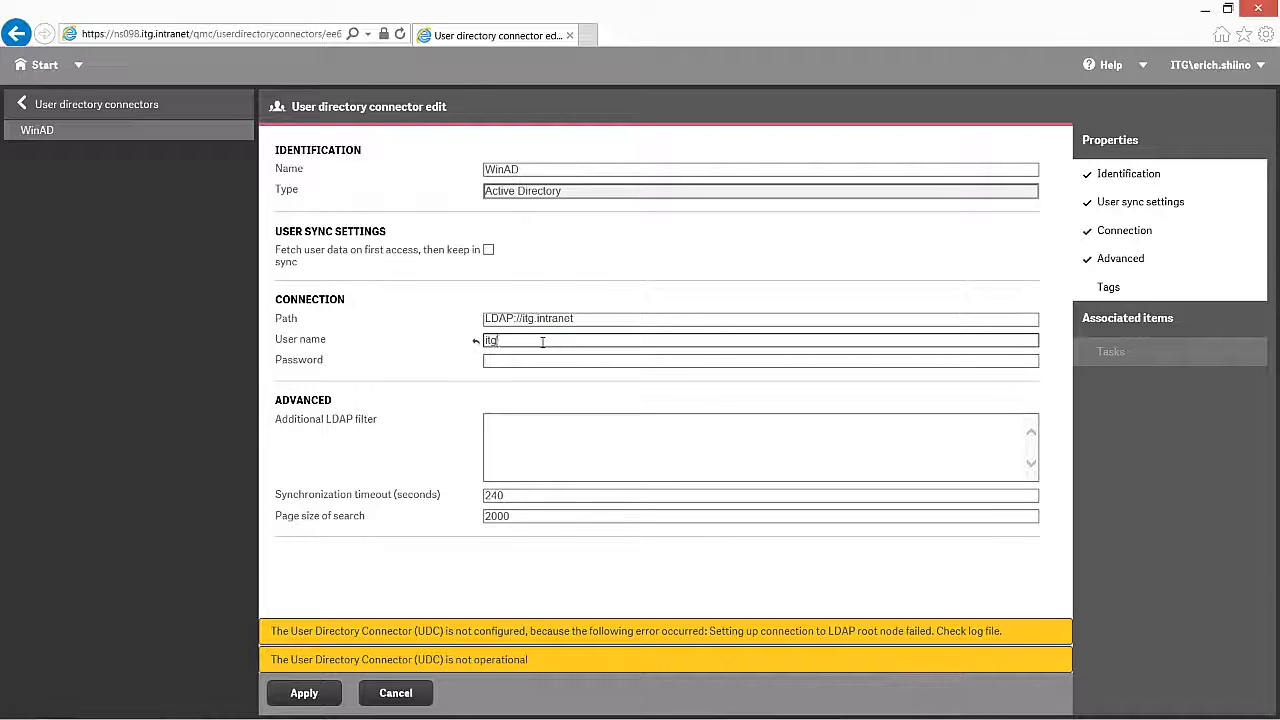
key("Tab")
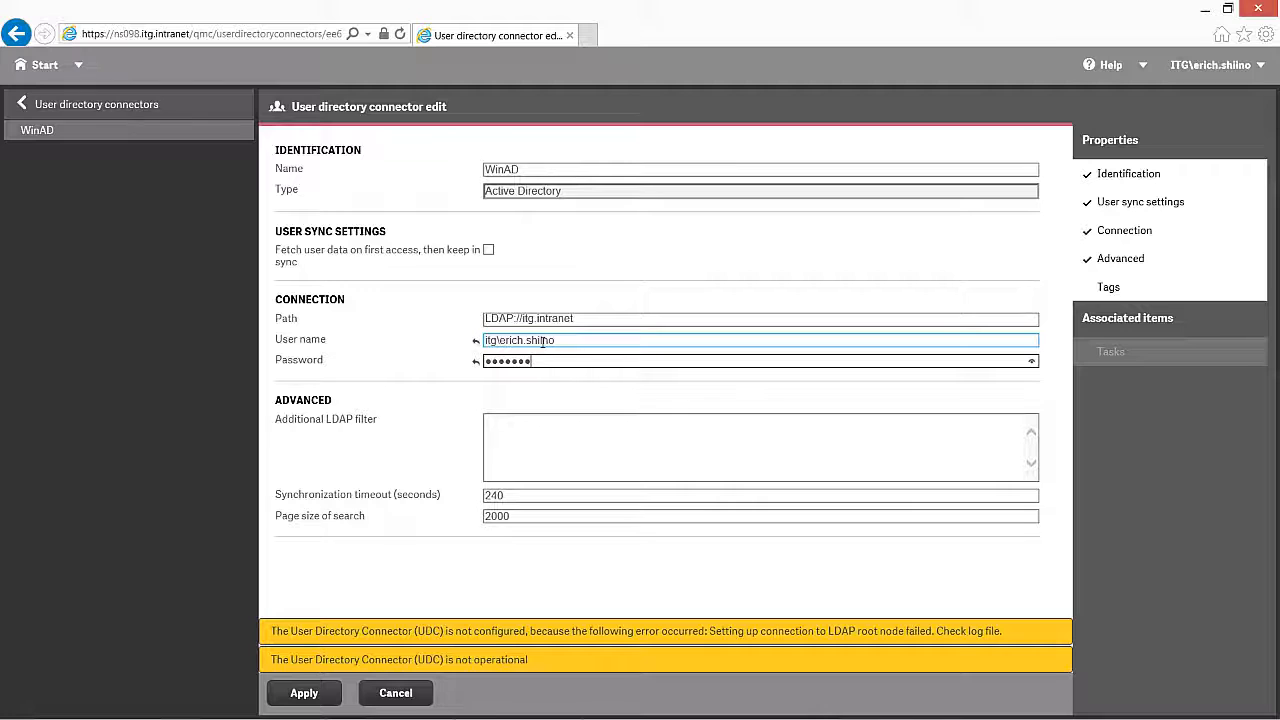
key("BackSpace")
left_click(290, 693)
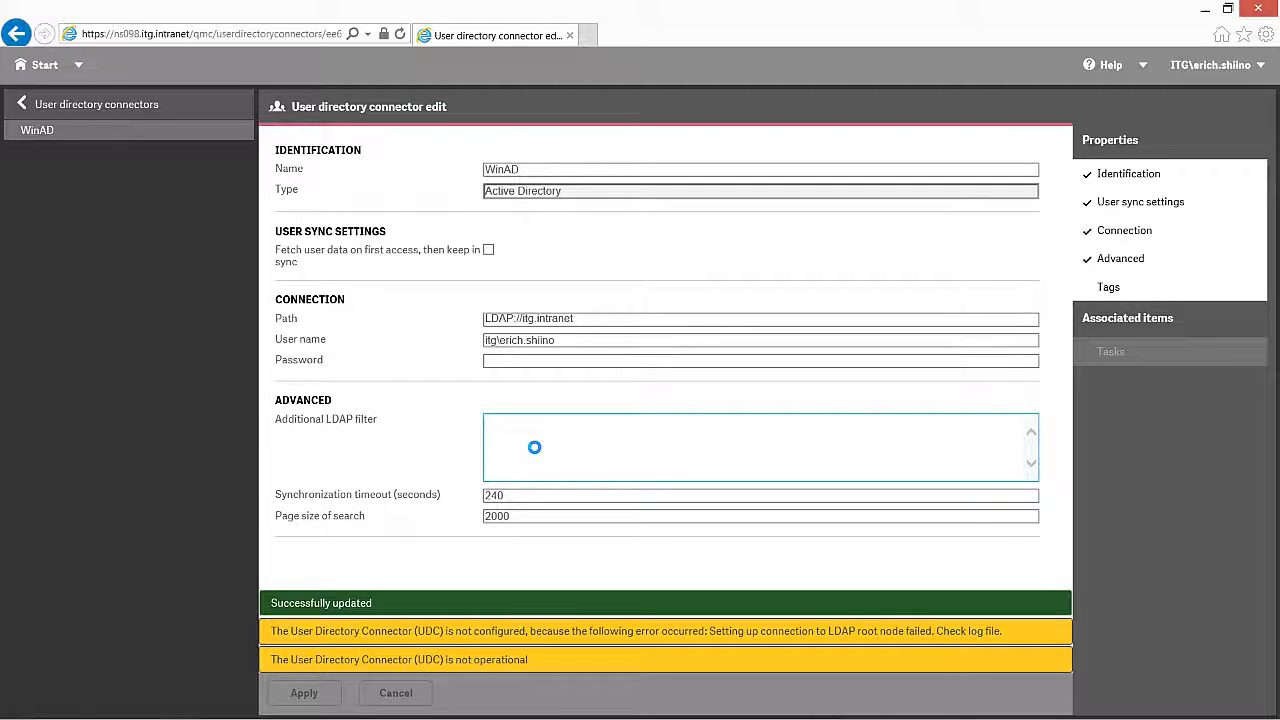
left_click(553, 361)
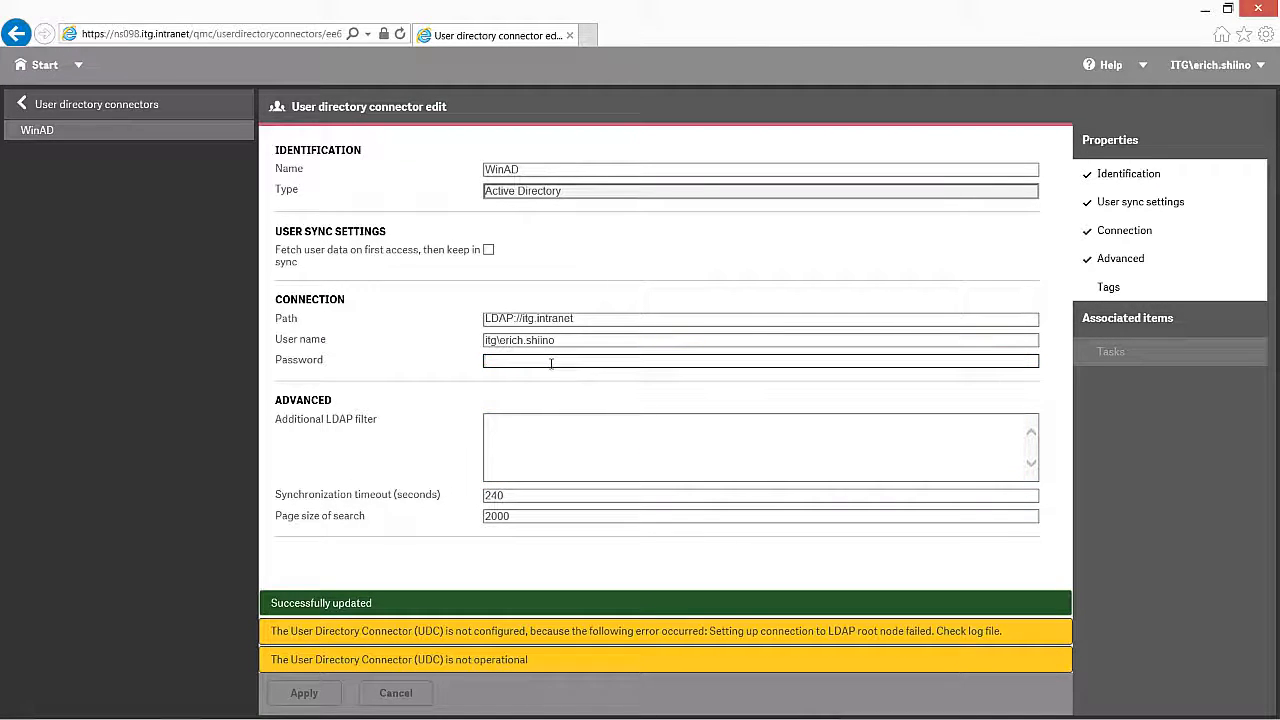
type("••")
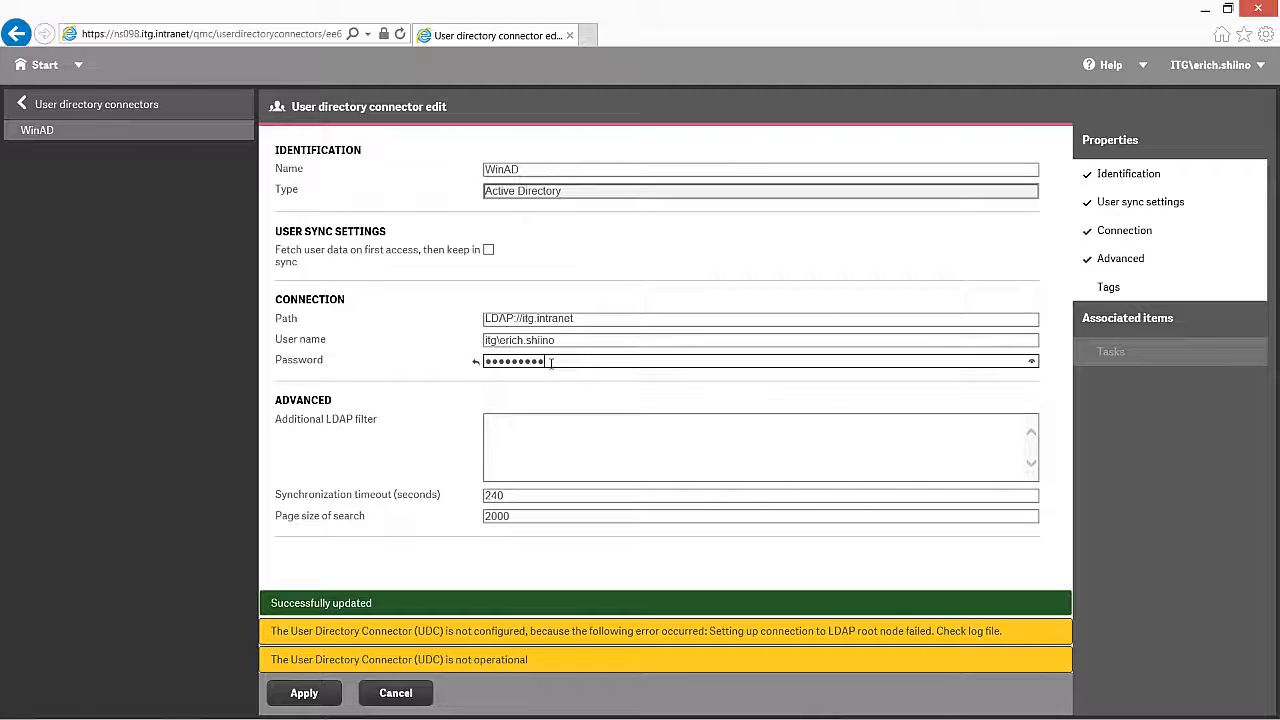
left_click(300, 693)
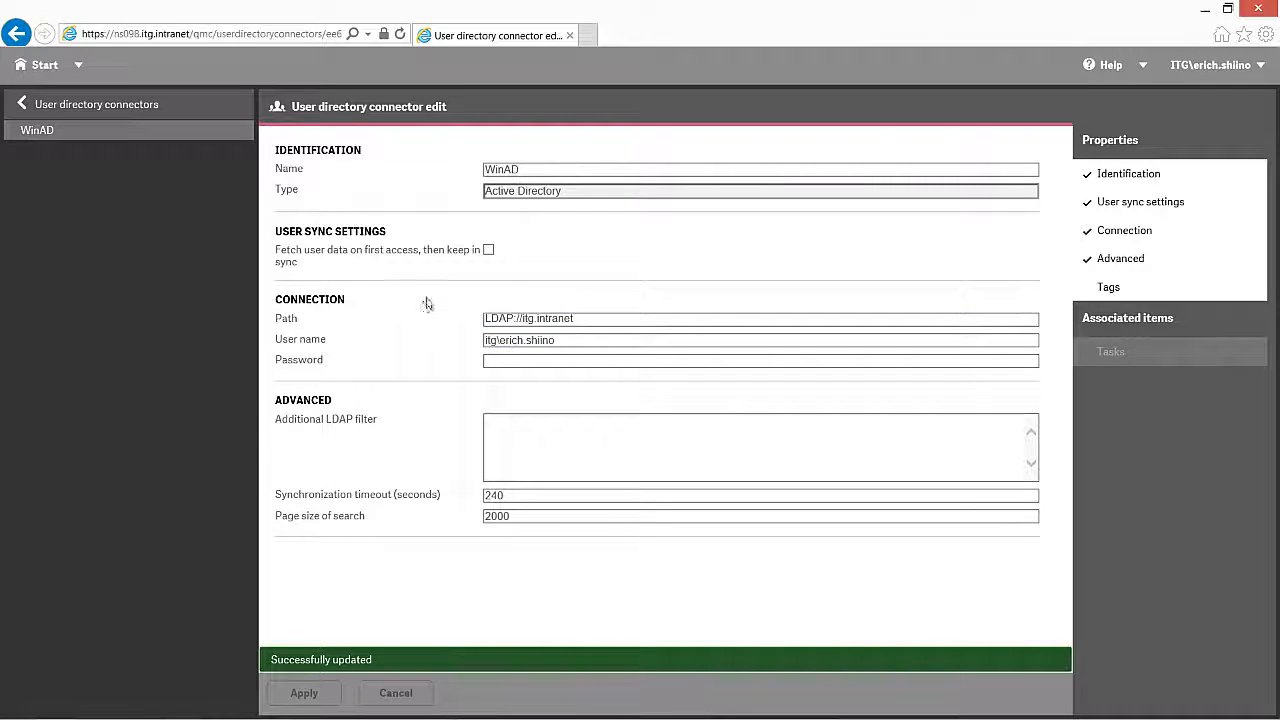
left_click(42, 112)
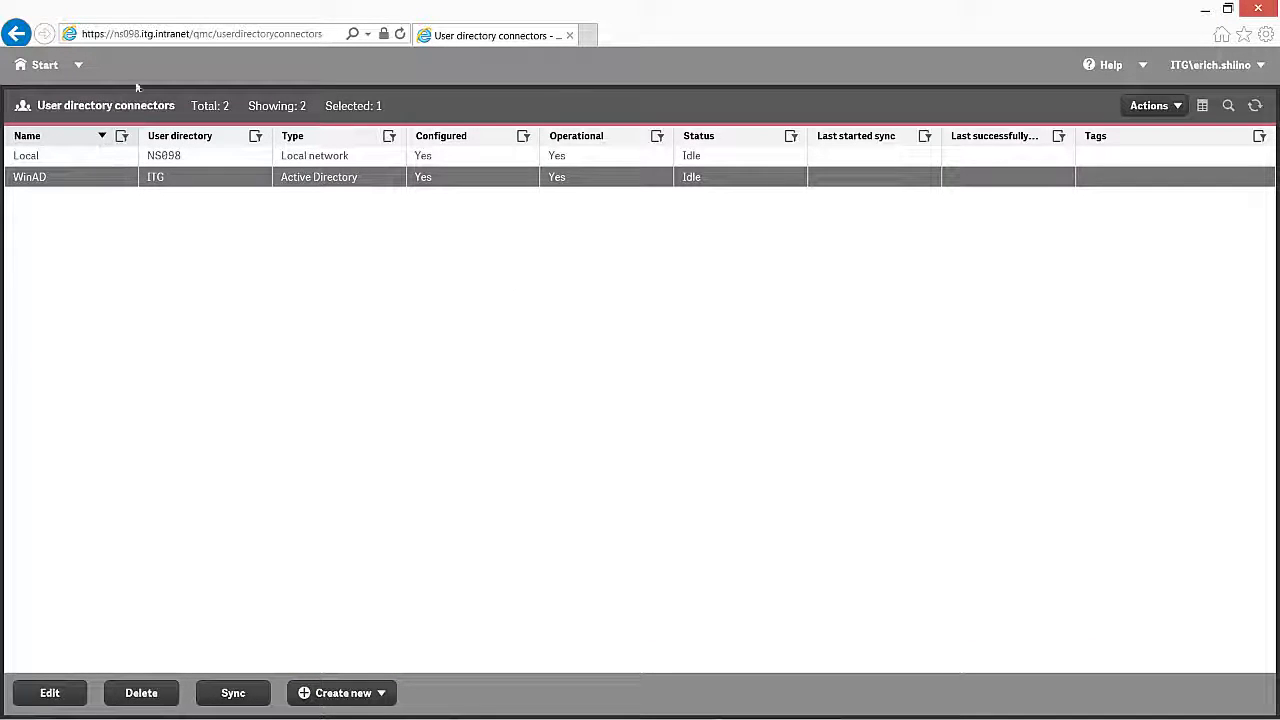
Step: Sync the Local and WinAD directories, refresh to confirm, and return to the Start overview
left_click(703, 164)
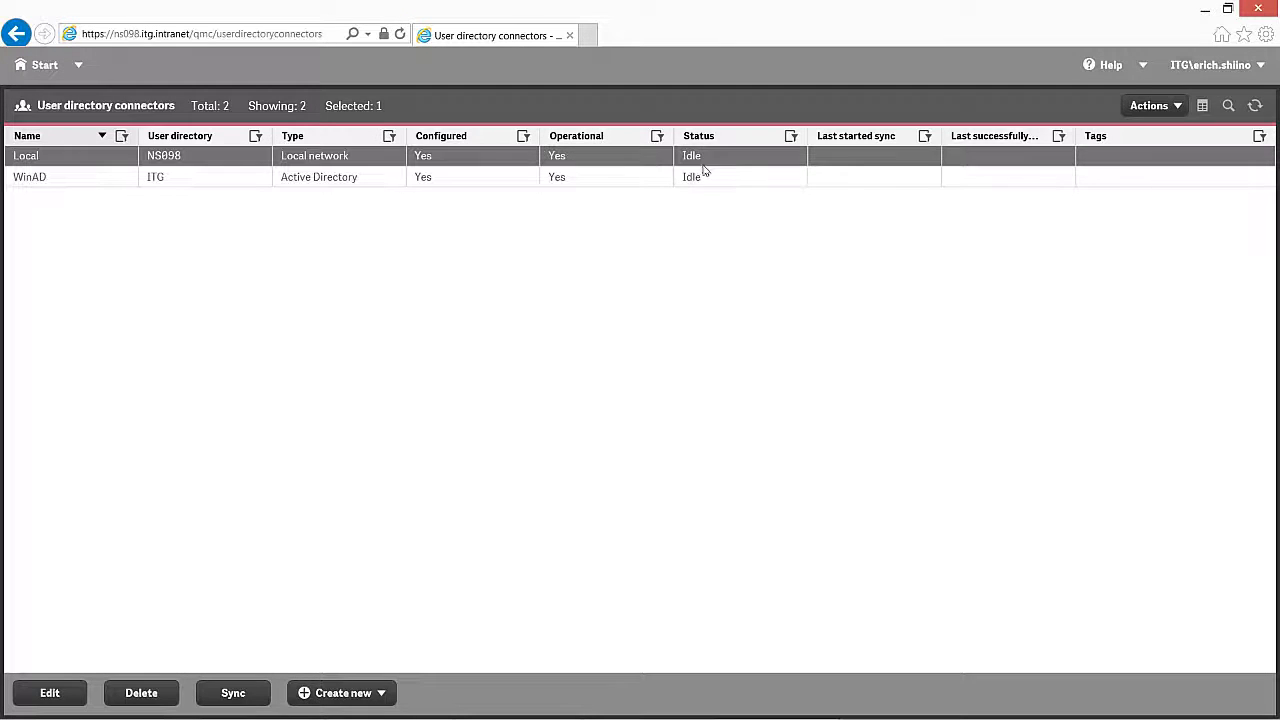
left_click(234, 690)
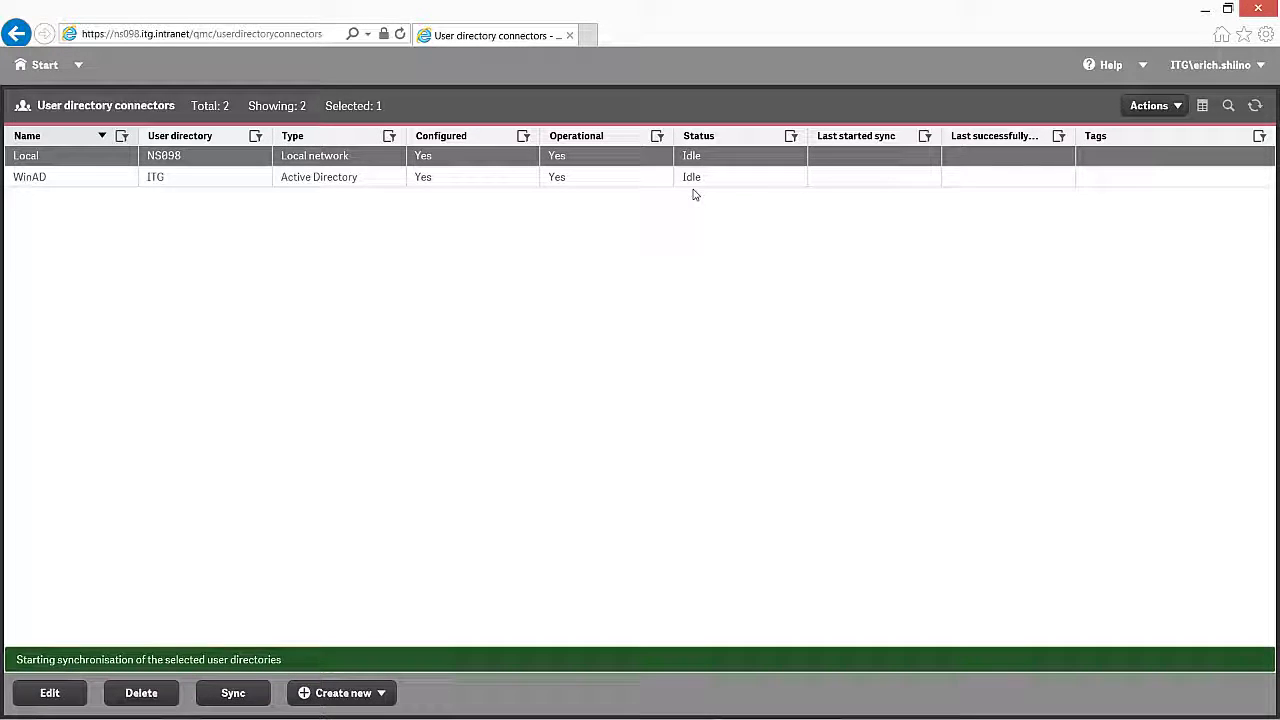
left_click(637, 178)
left_click(233, 700)
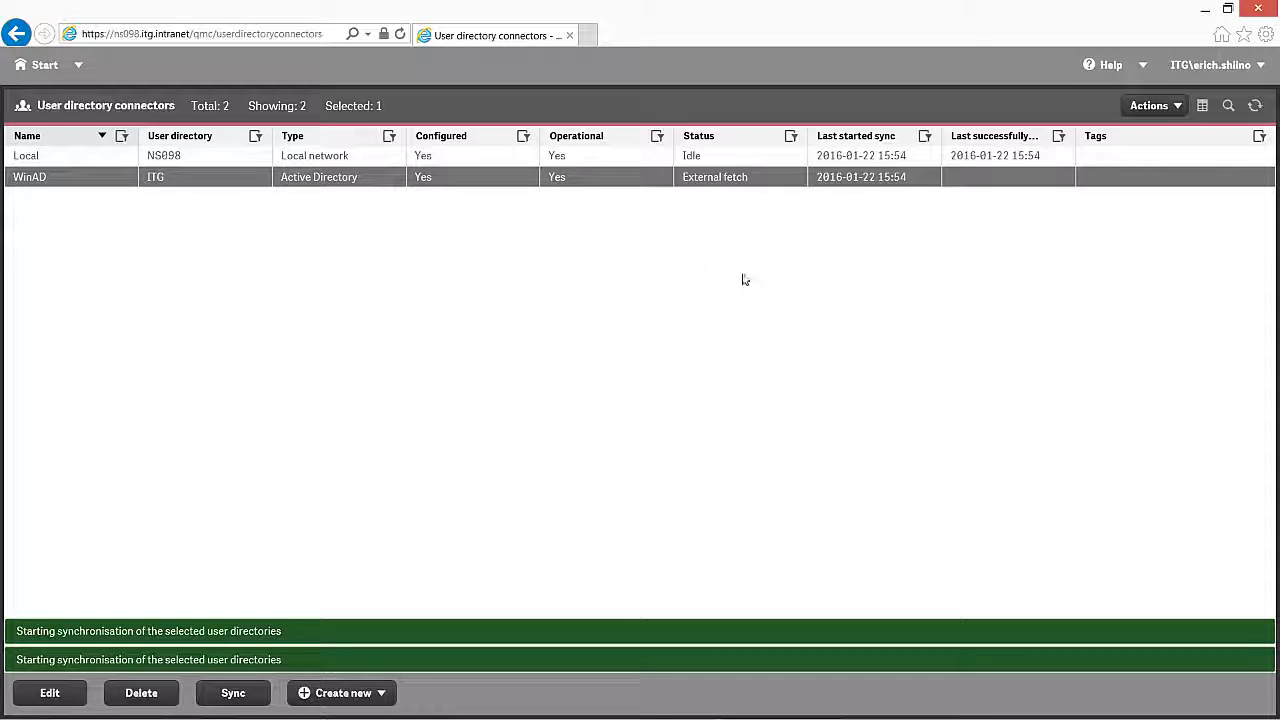
left_click(1256, 106)
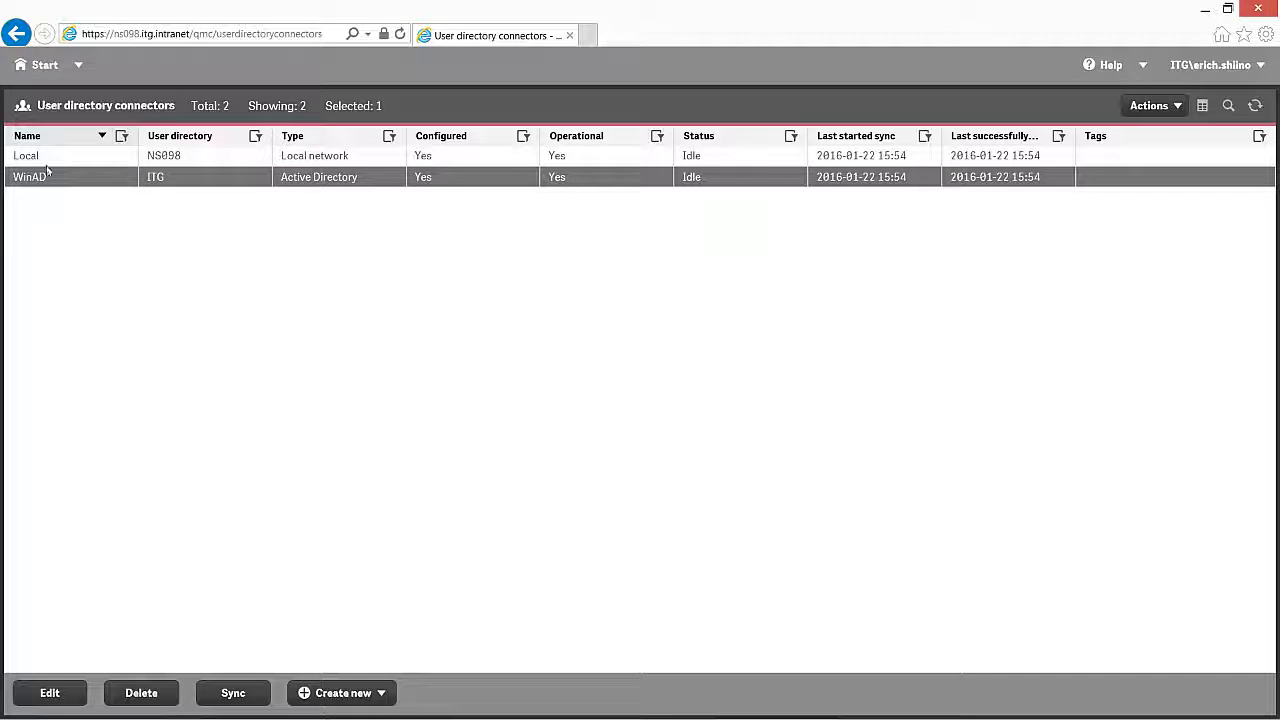
left_click(31, 67)
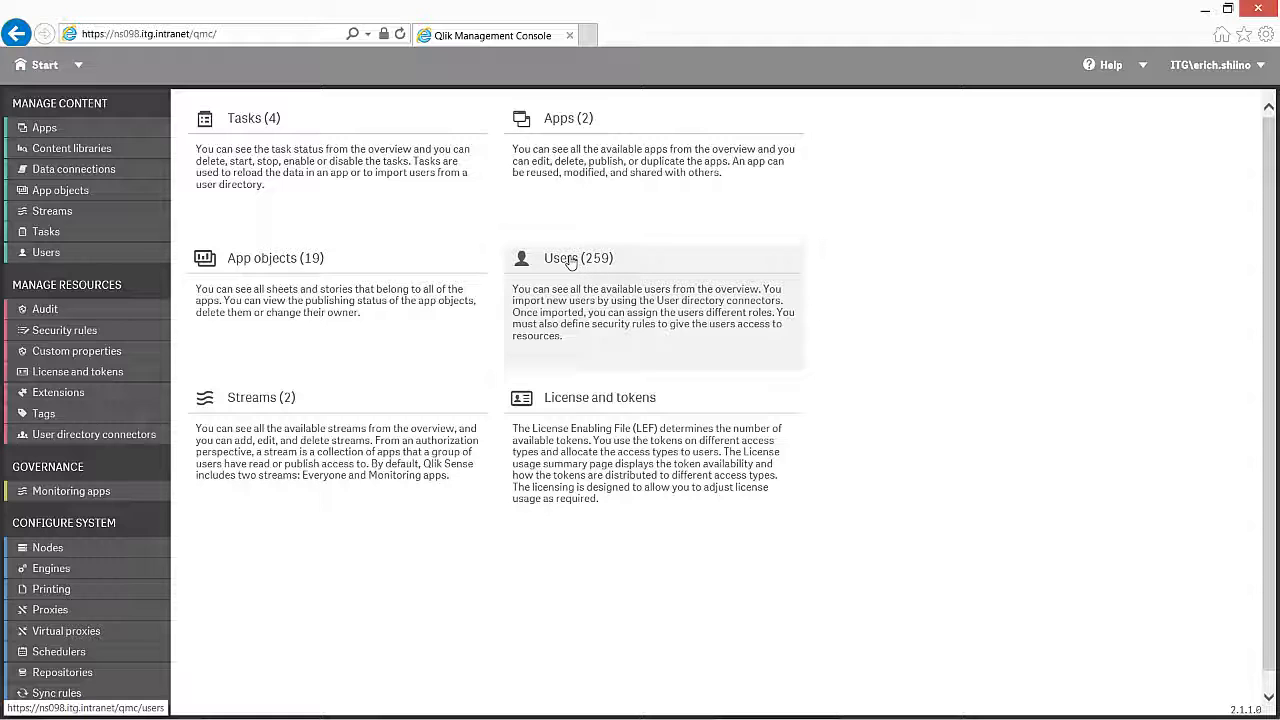
Step: Review the 259 imported users, then show License and tokens with 10 unallocated tokens
left_click(571, 261)
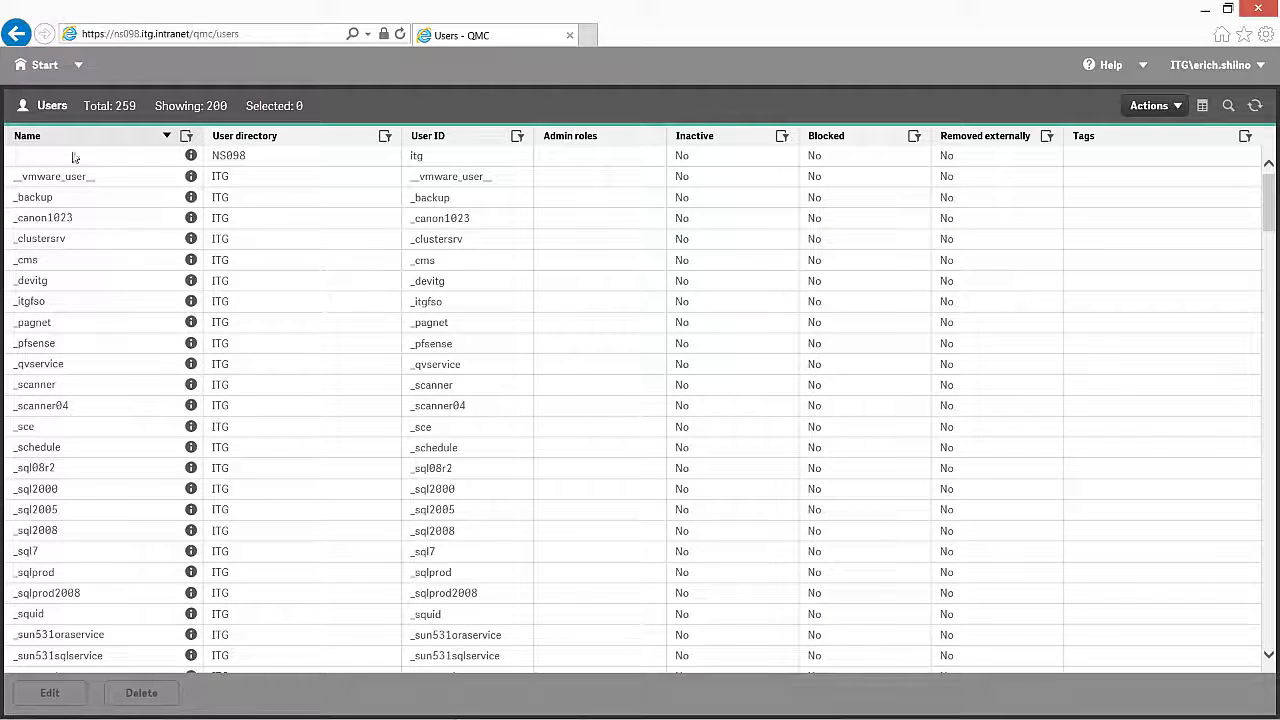
left_click(40, 66)
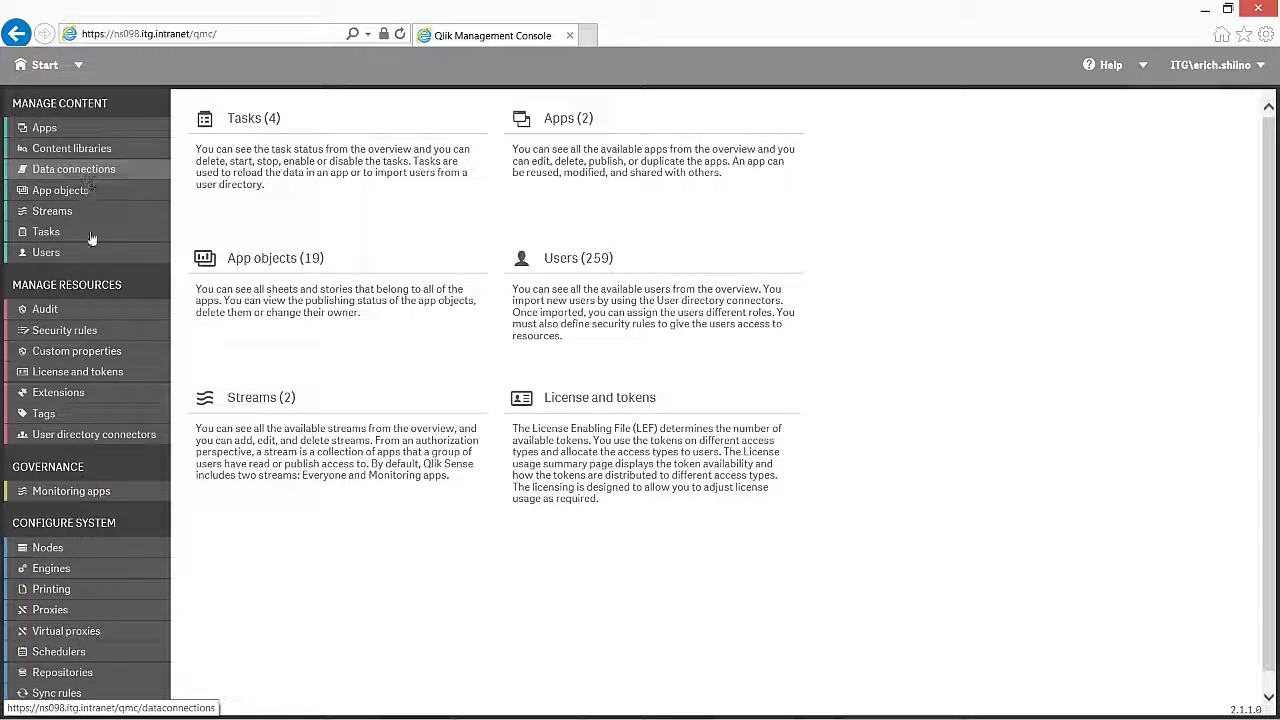
left_click(123, 375)
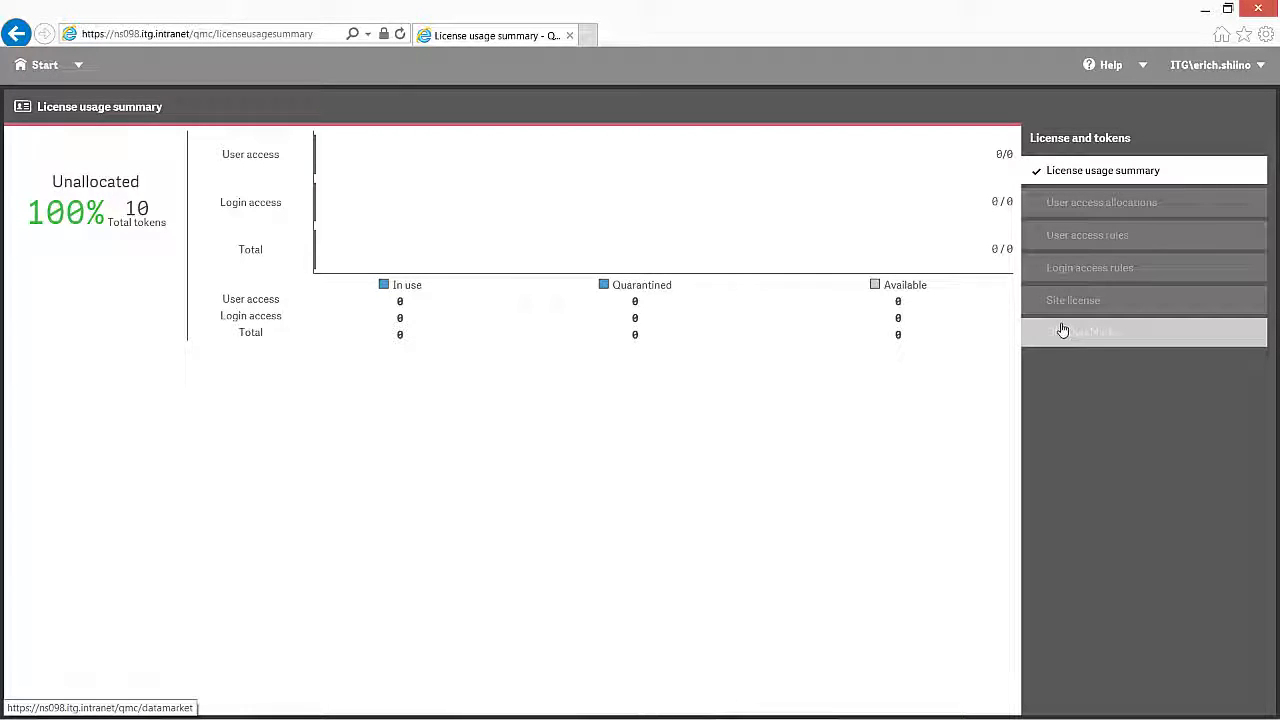
Step: Search for the ITG domain user by name and allocate them a user access token
left_click(1103, 208)
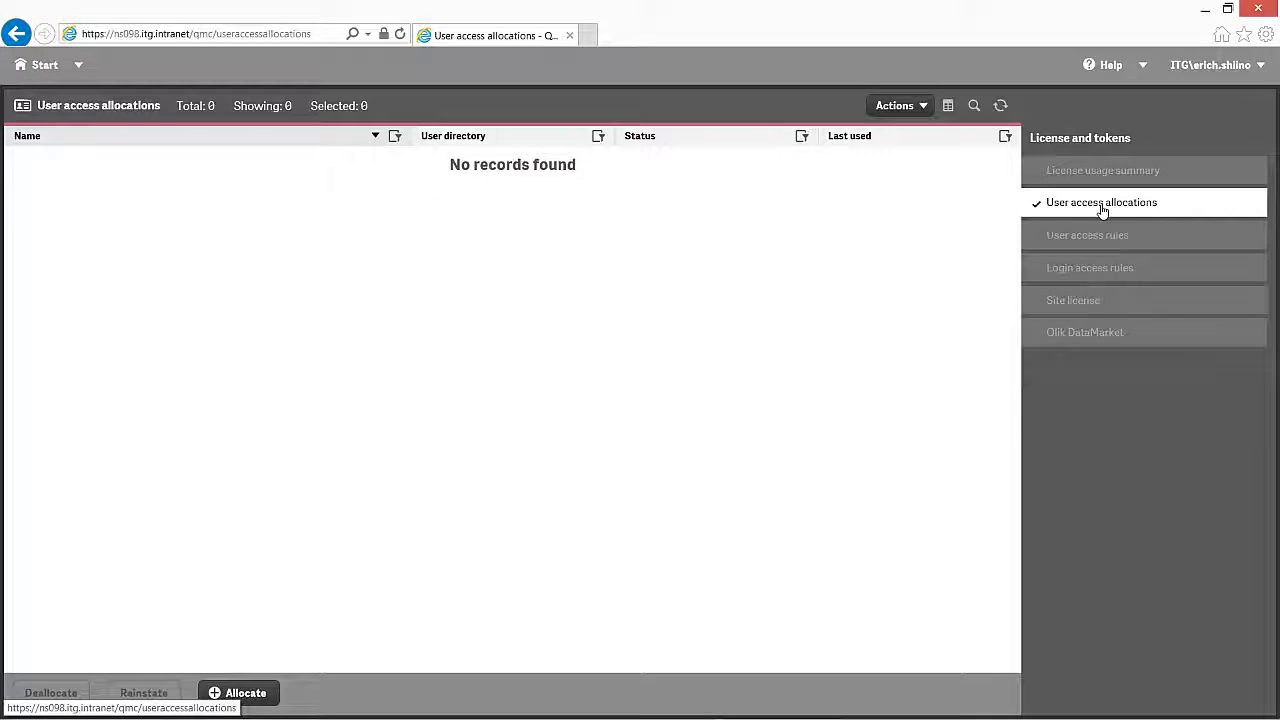
left_click(249, 694)
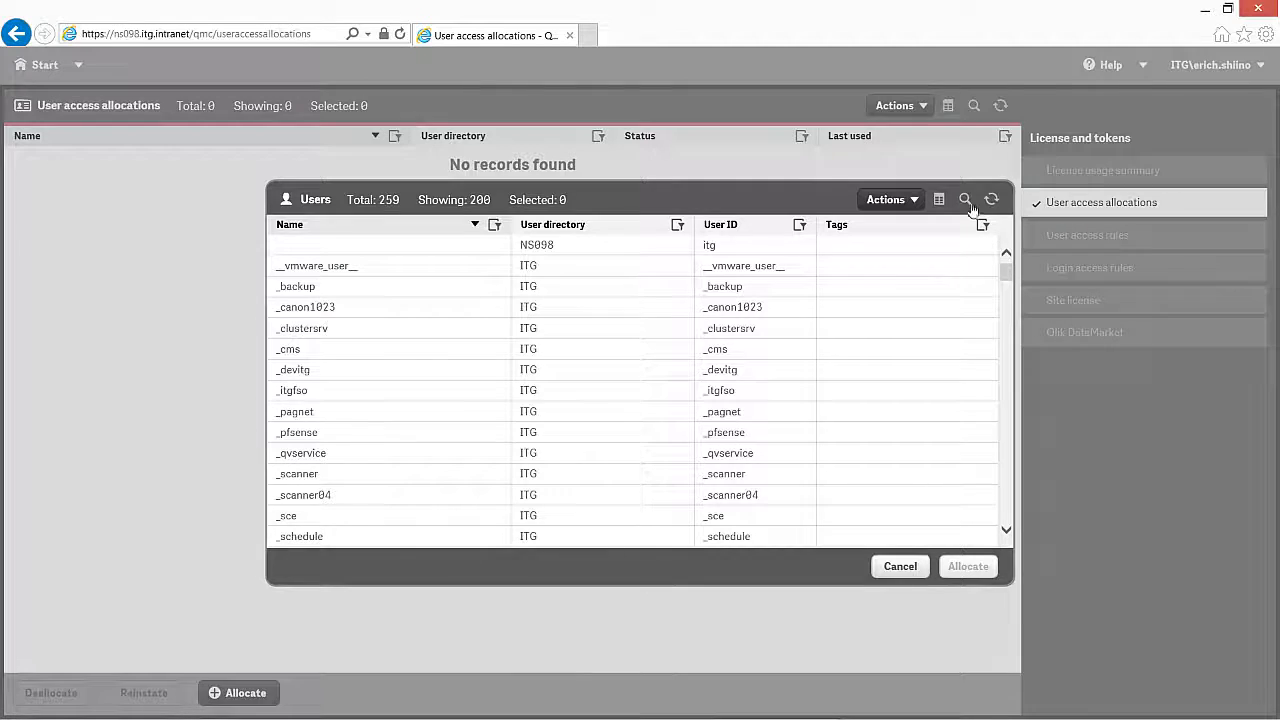
left_click(965, 200)
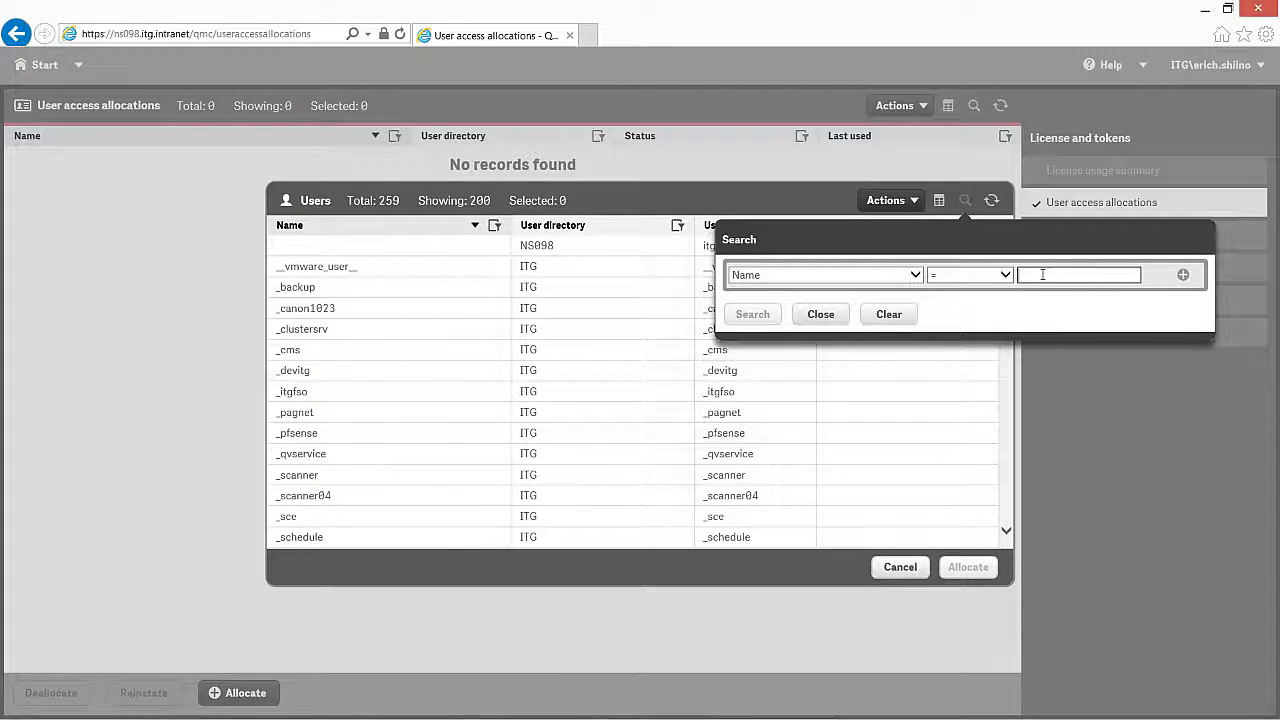
type("eri")
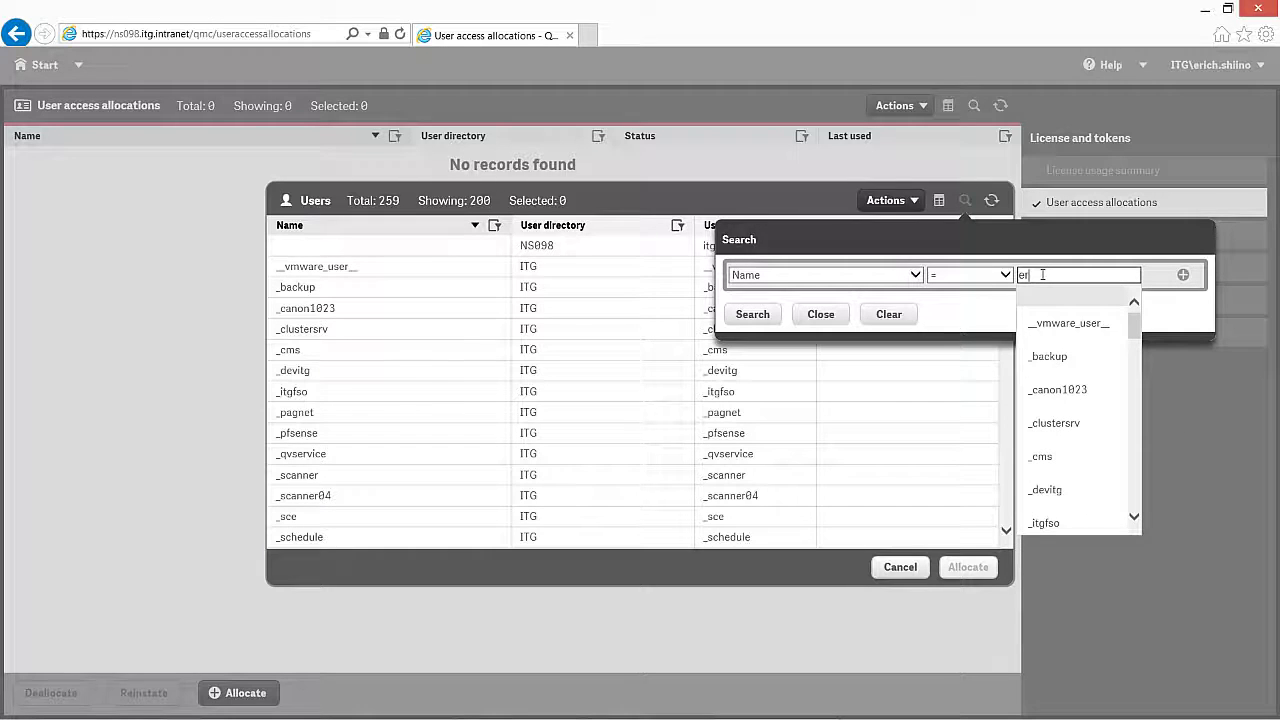
type("c")
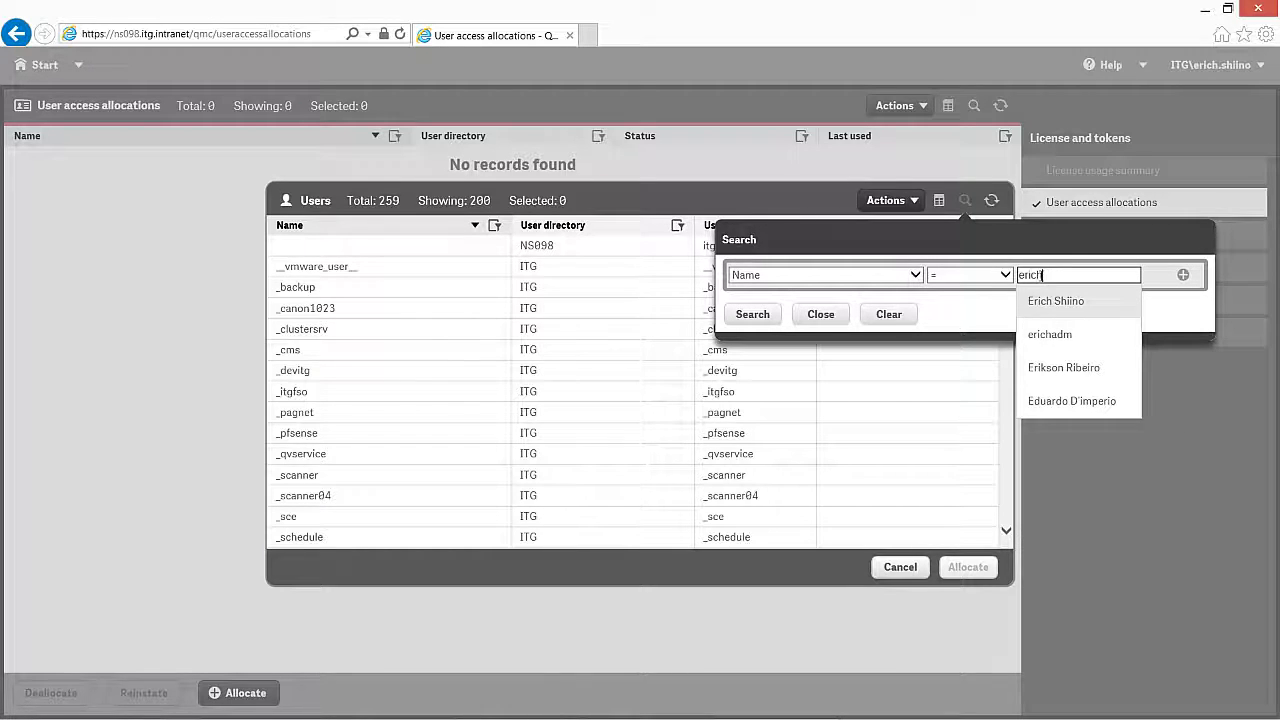
type("h")
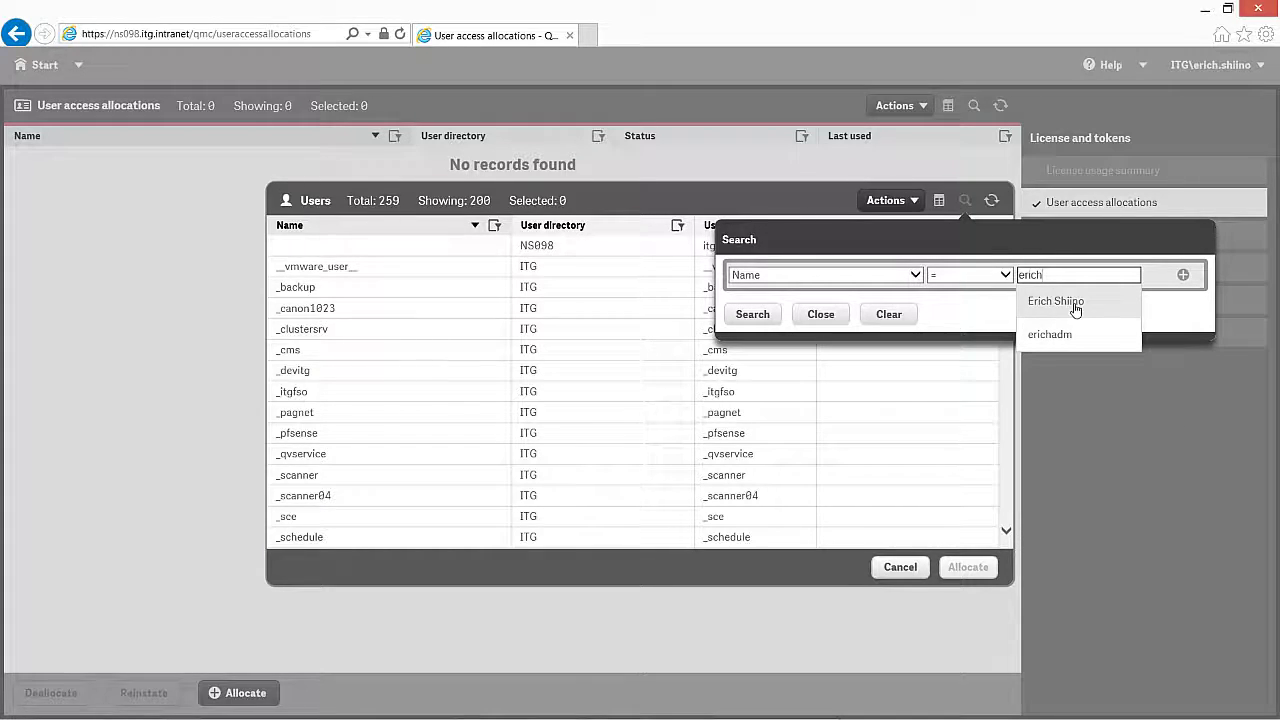
left_click(1076, 305)
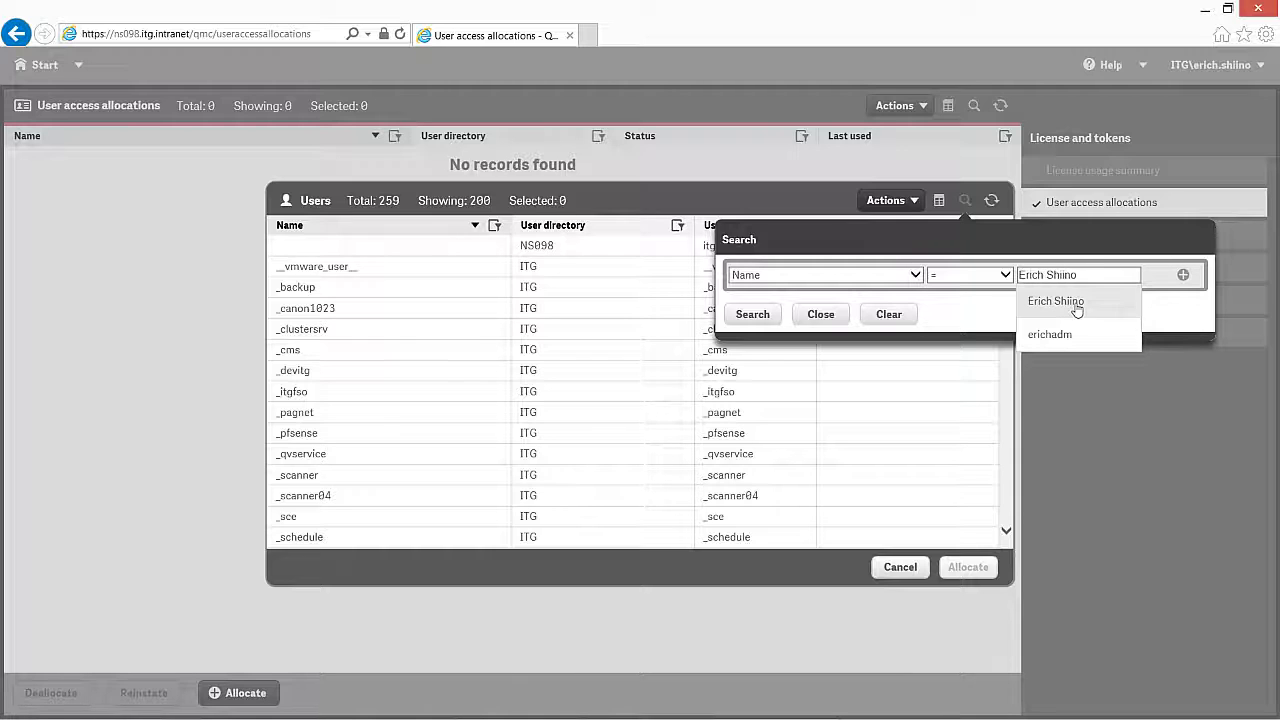
left_click(751, 316)
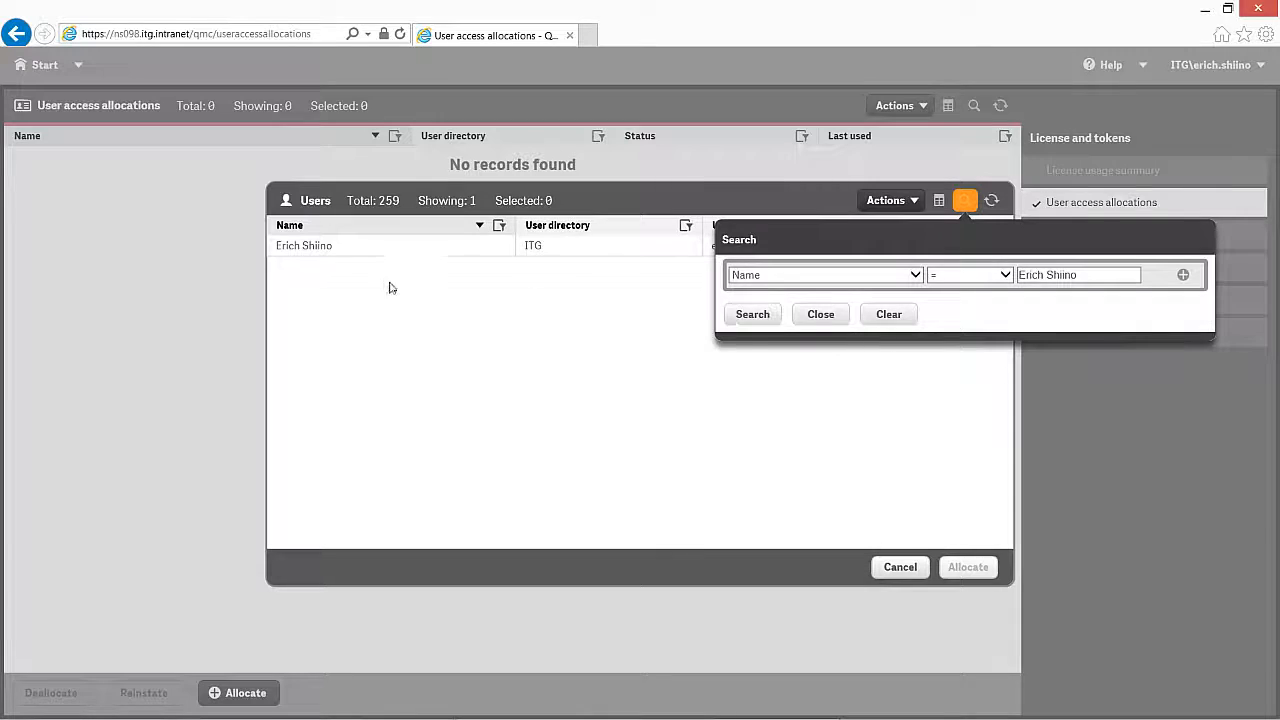
left_click(326, 248)
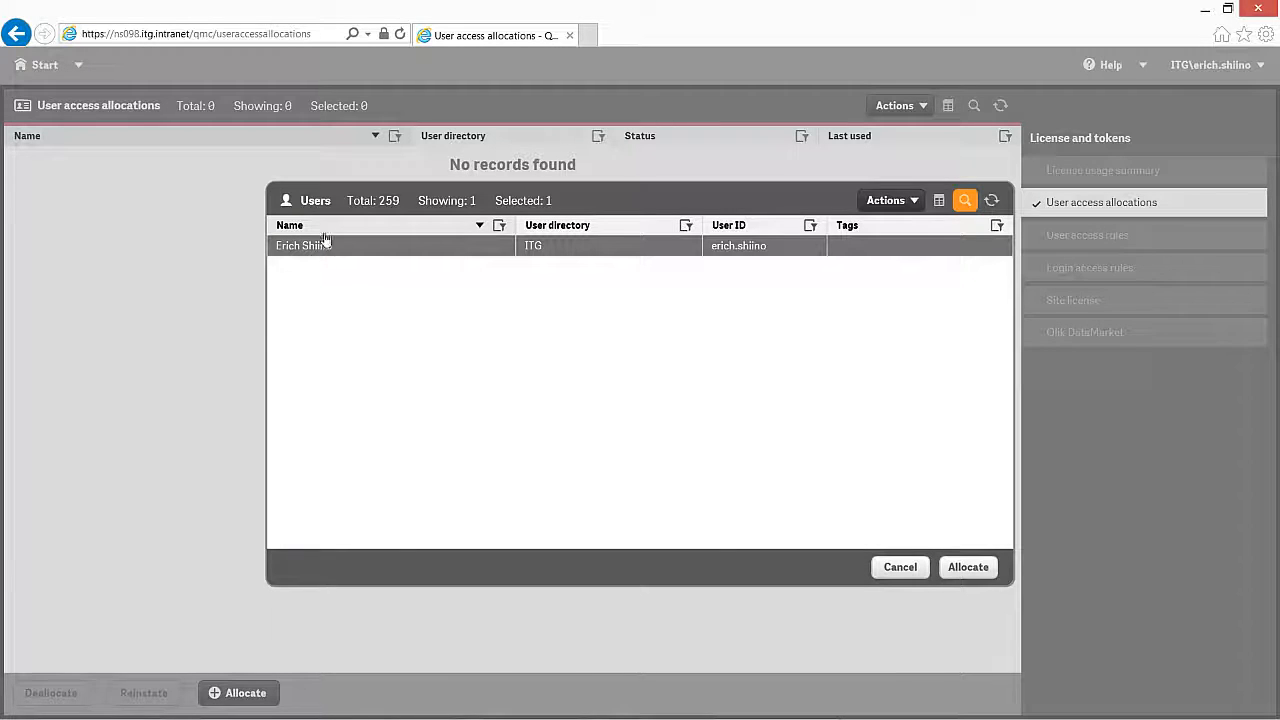
left_click(983, 569)
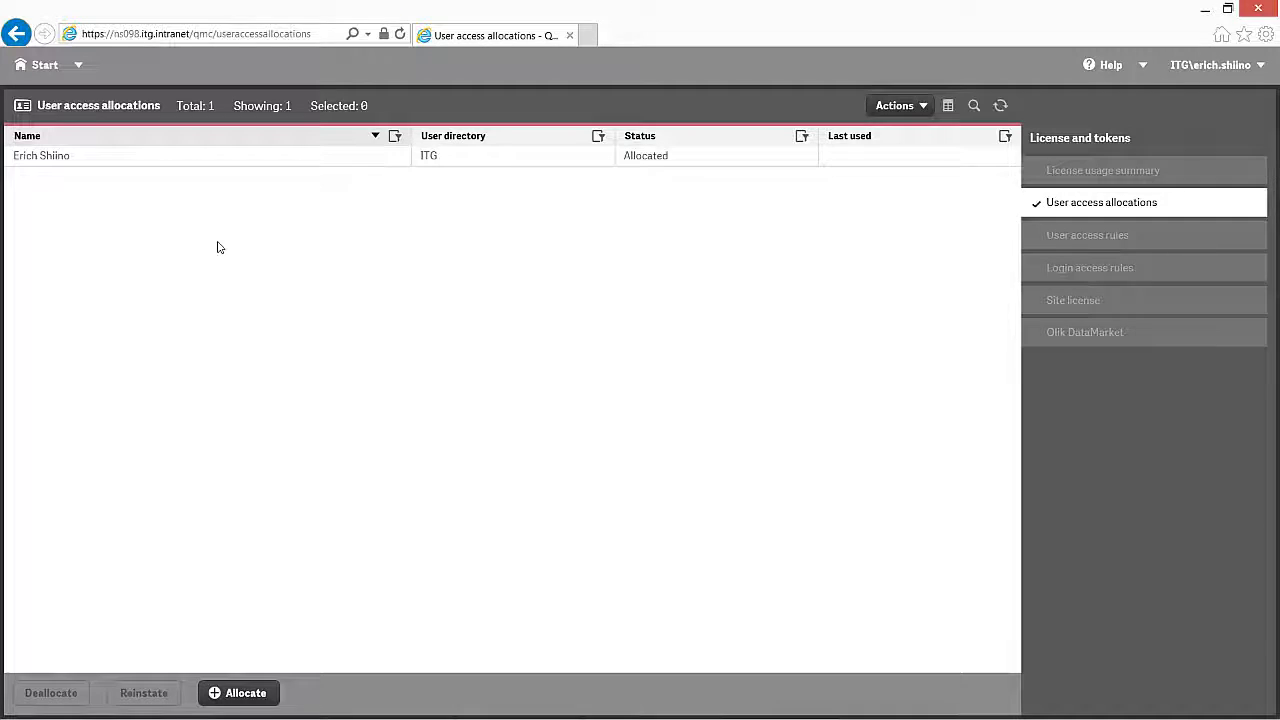
Step: Create a new login access rule named 'Grupo Financeiro' with 2 allocated tokens
left_click(1097, 277)
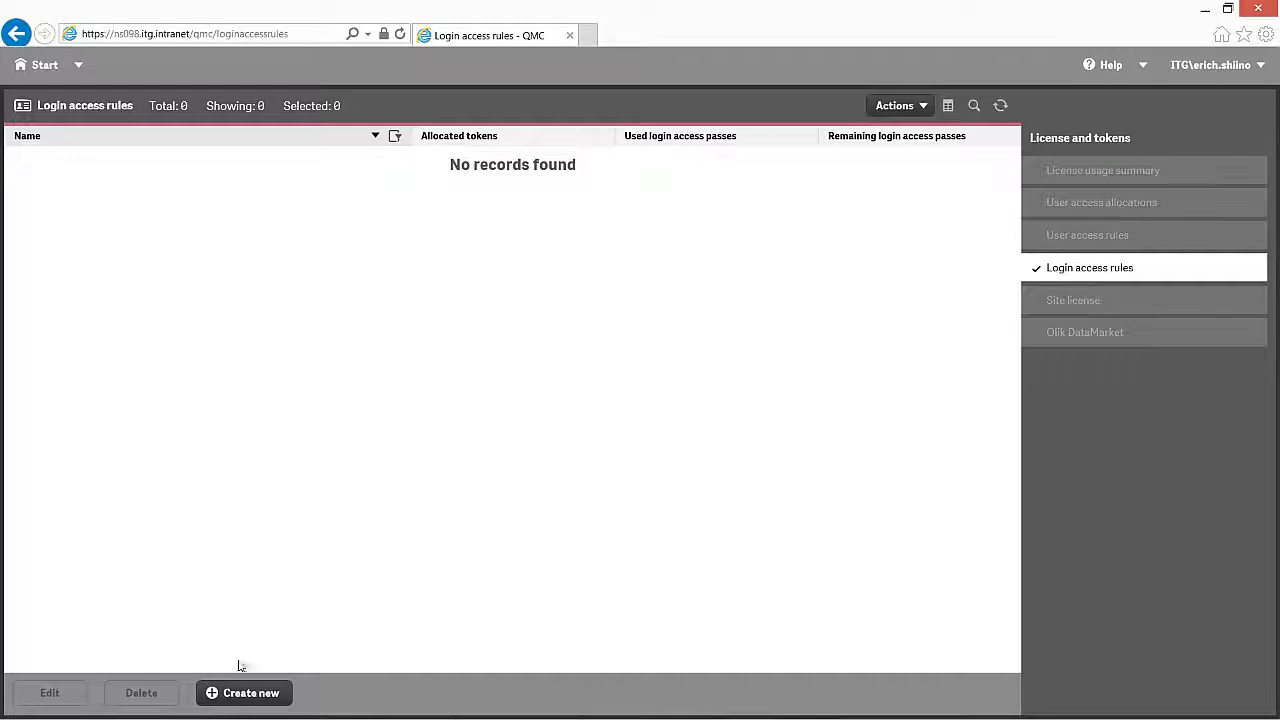
left_click(240, 693)
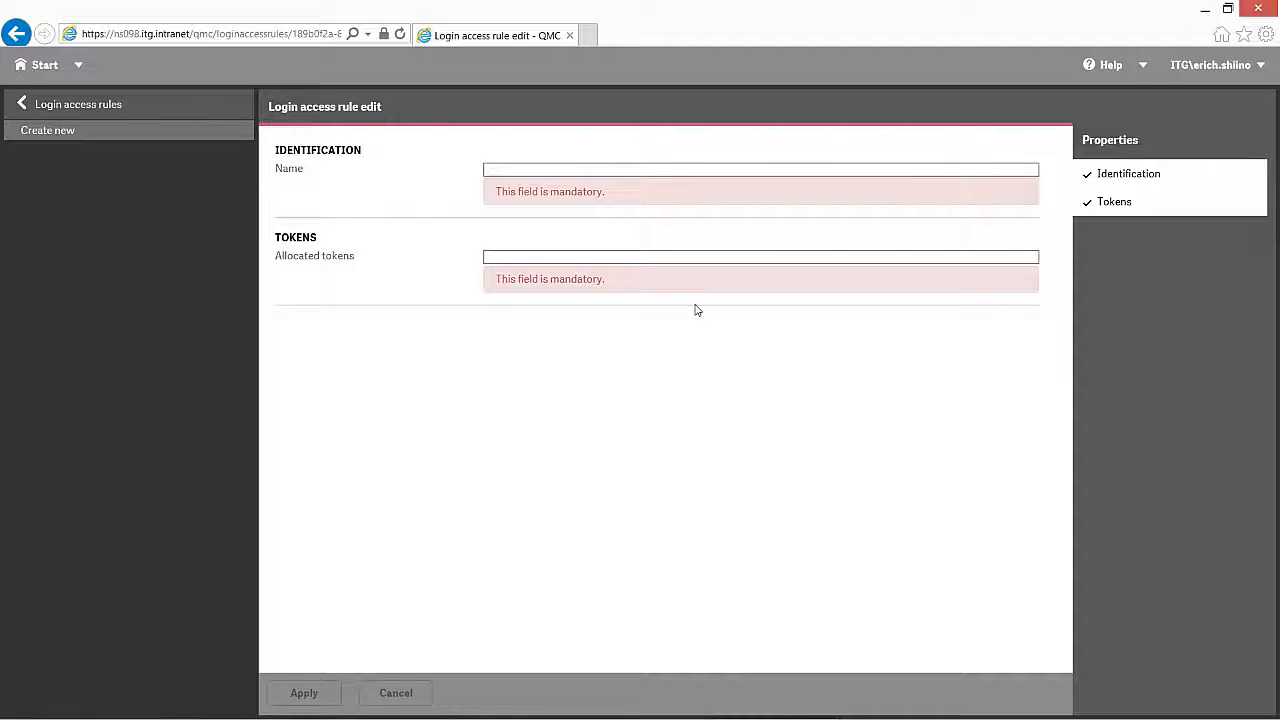
left_click(587, 172)
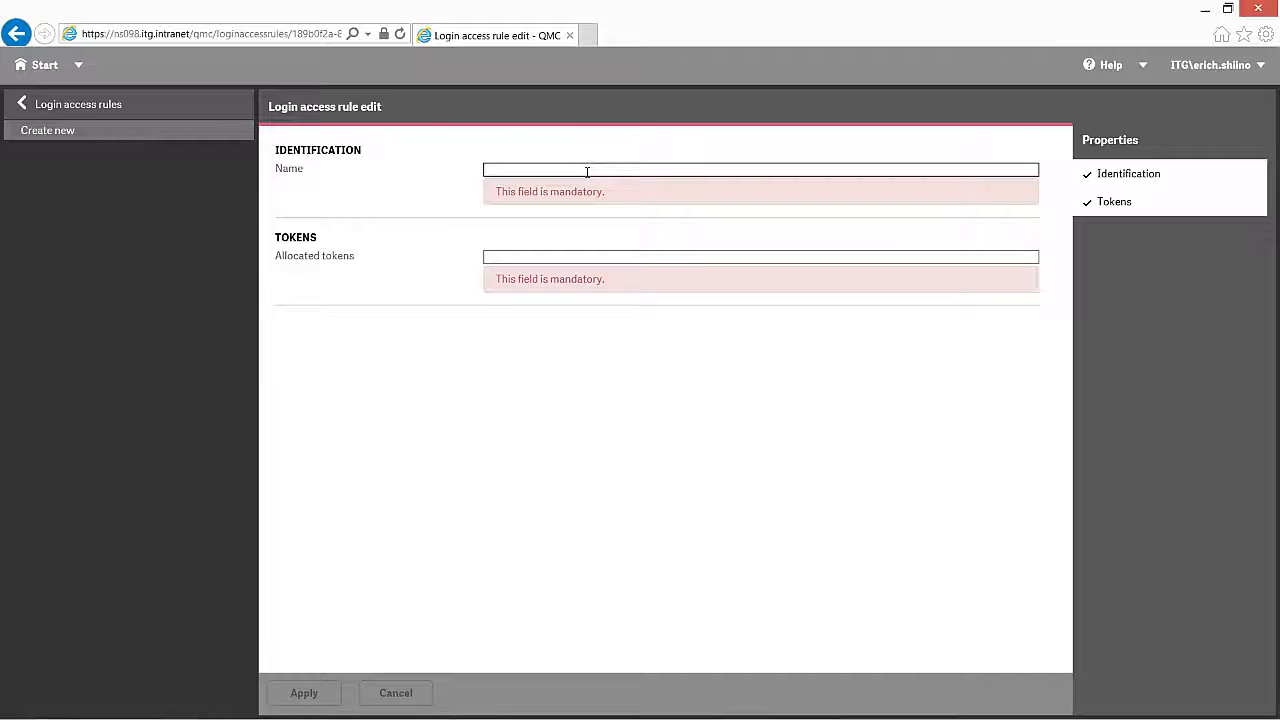
type("G")
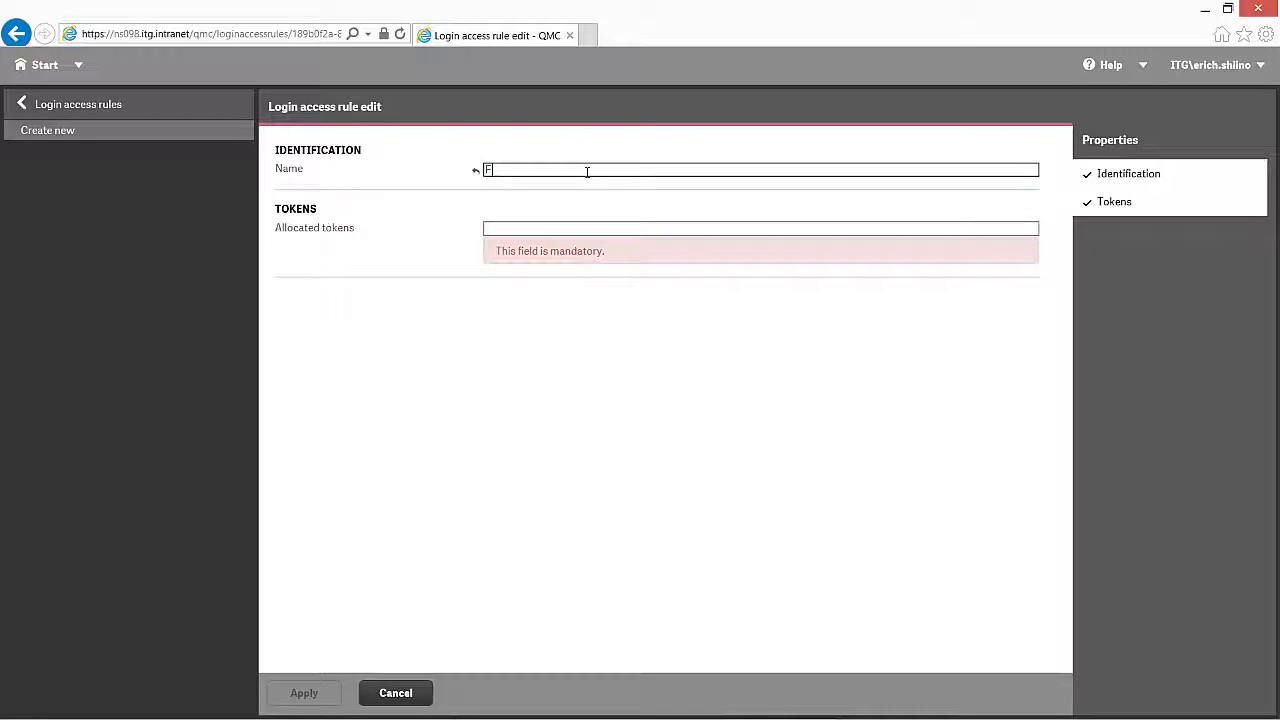
type("rupo Financeiro")
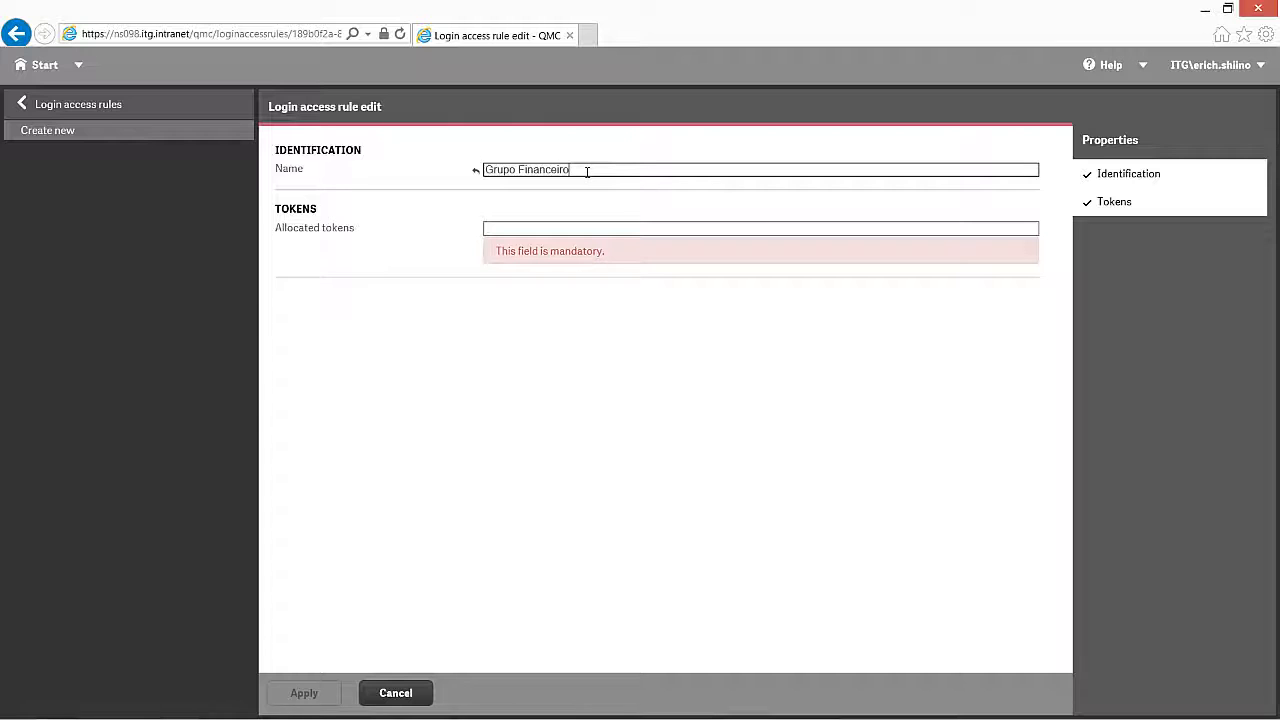
left_click(520, 229)
type("2")
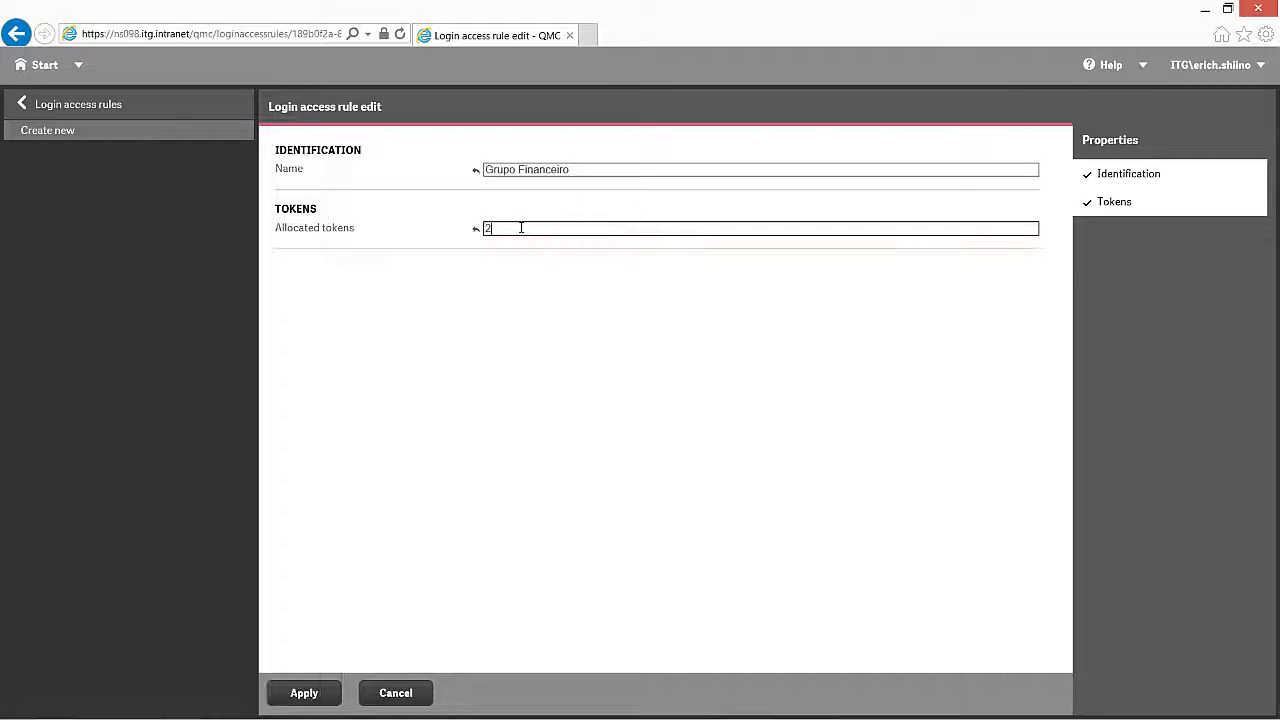
left_click(305, 694)
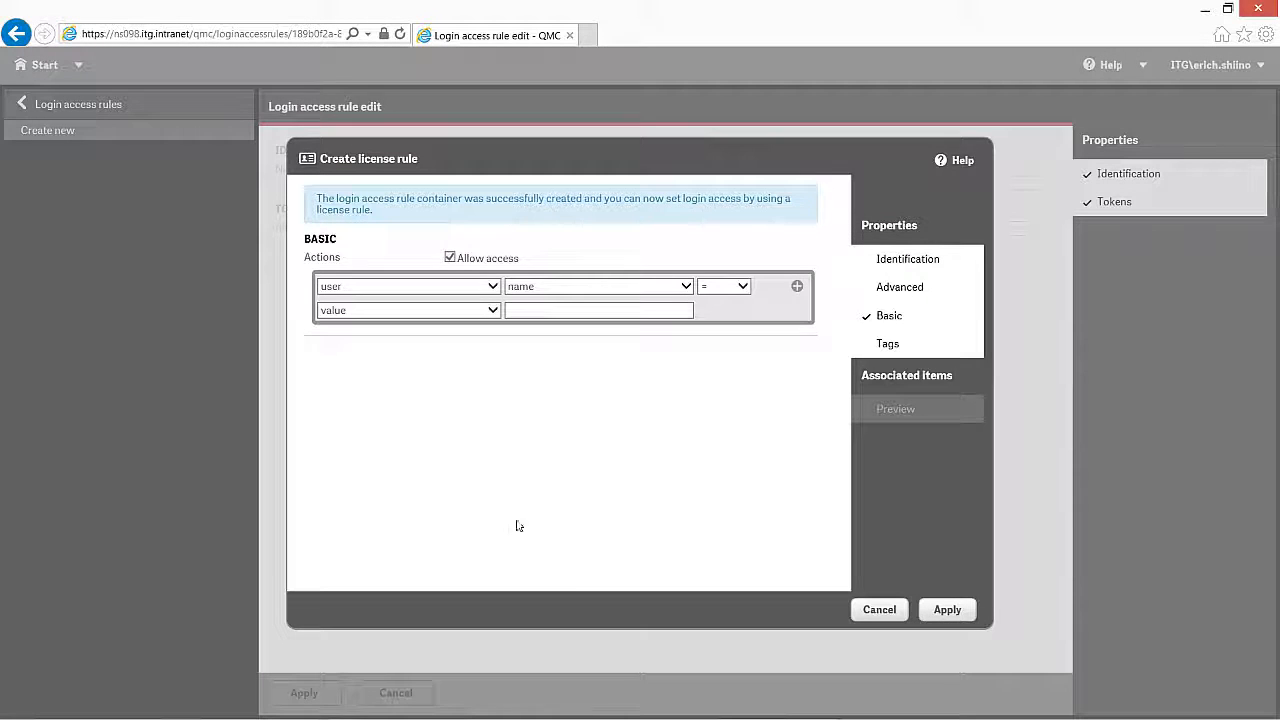
Step: Add a license rule matching users whose group is F_administracao, and save it
left_click(534, 287)
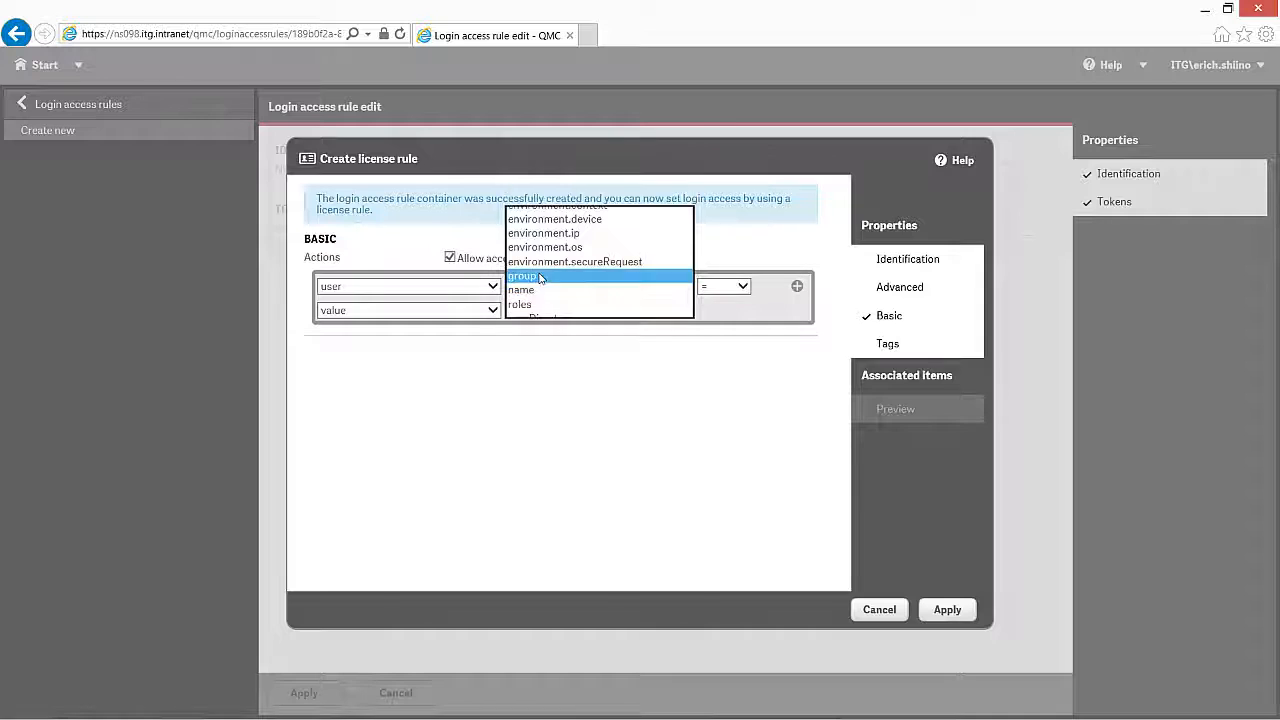
left_click(535, 279)
left_click(540, 316)
type("finance")
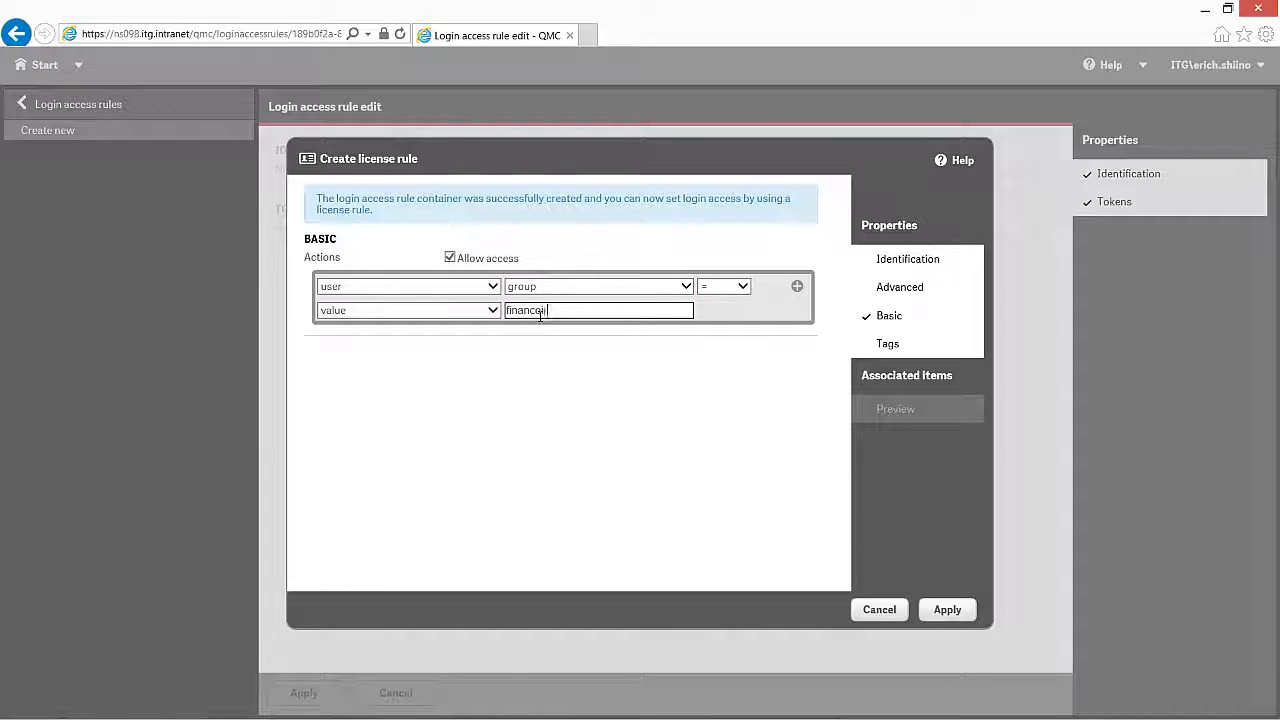
key("BackSpace")
key("BackSpace")
type("i")
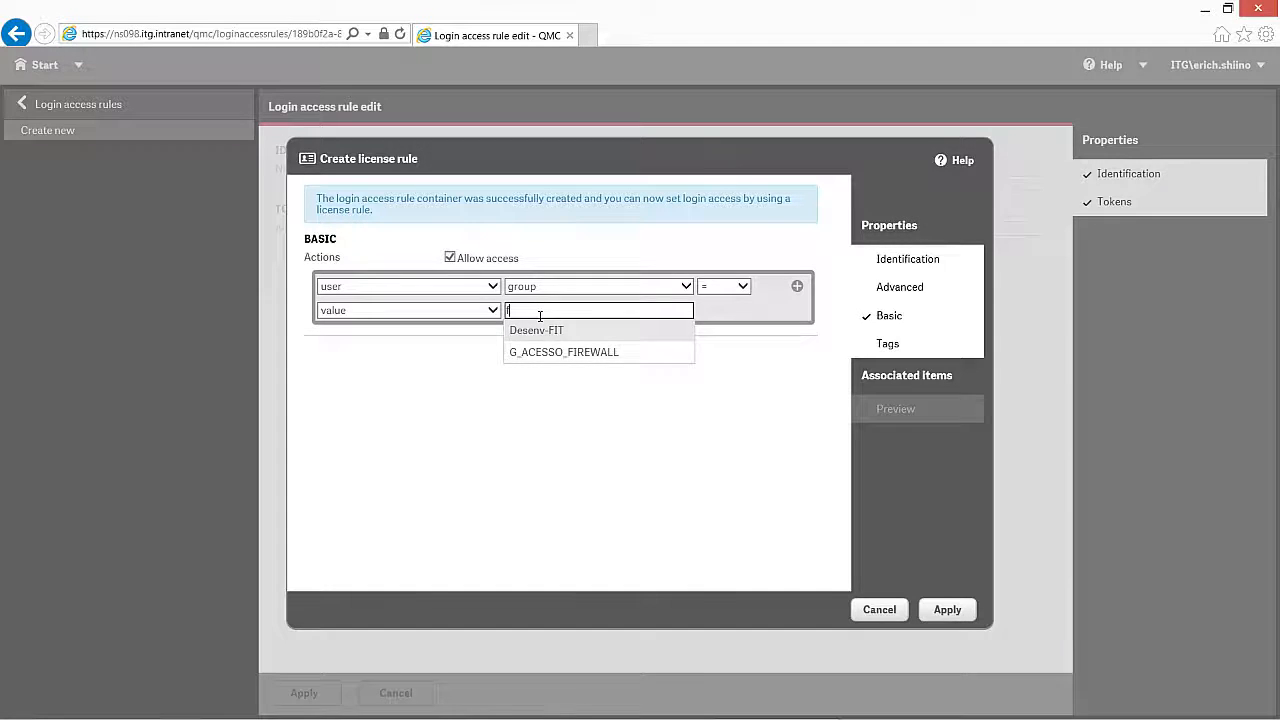
key("BackSpace")
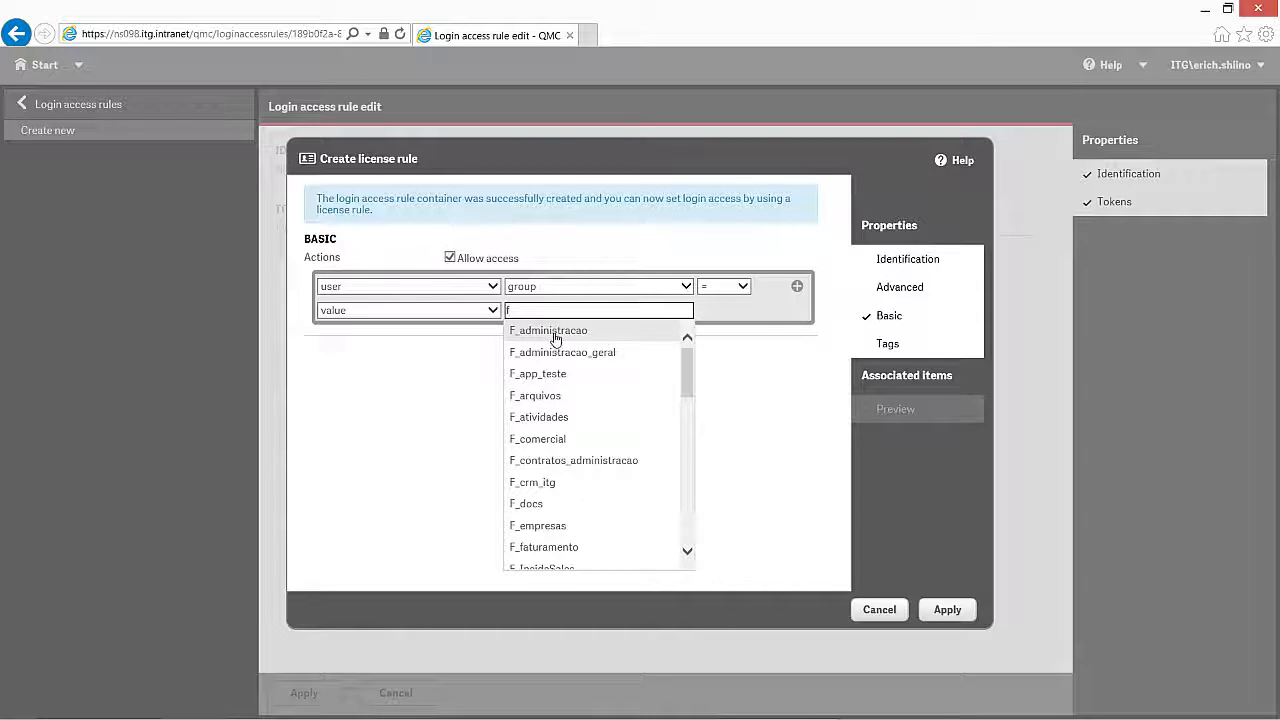
left_click(549, 332)
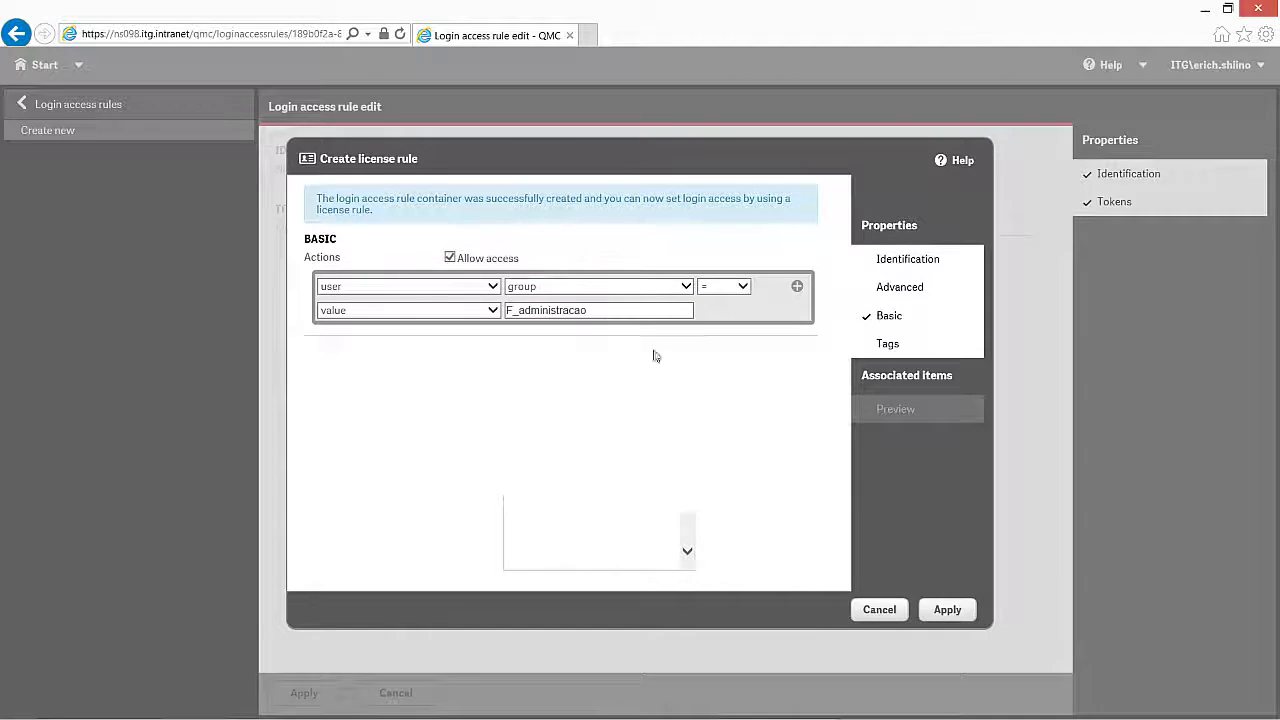
left_click(961, 617)
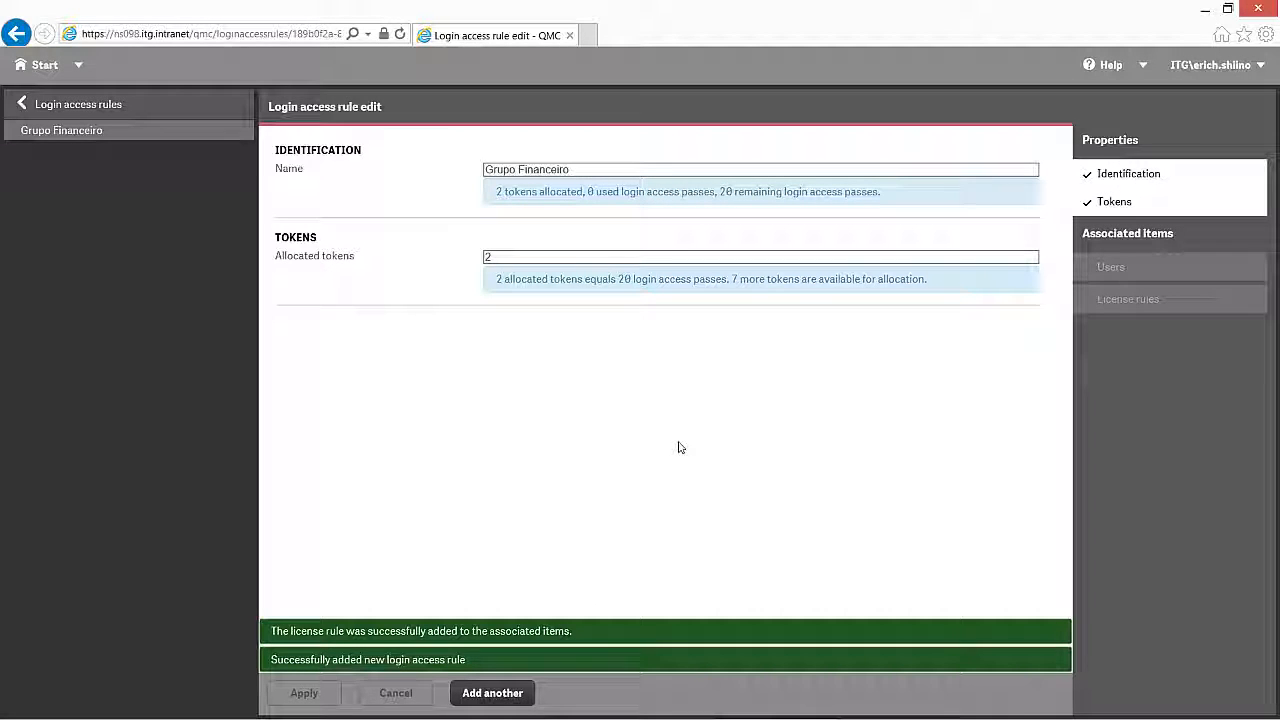
Step: Go back through the login access rules list to the Start overview
left_click(22, 108)
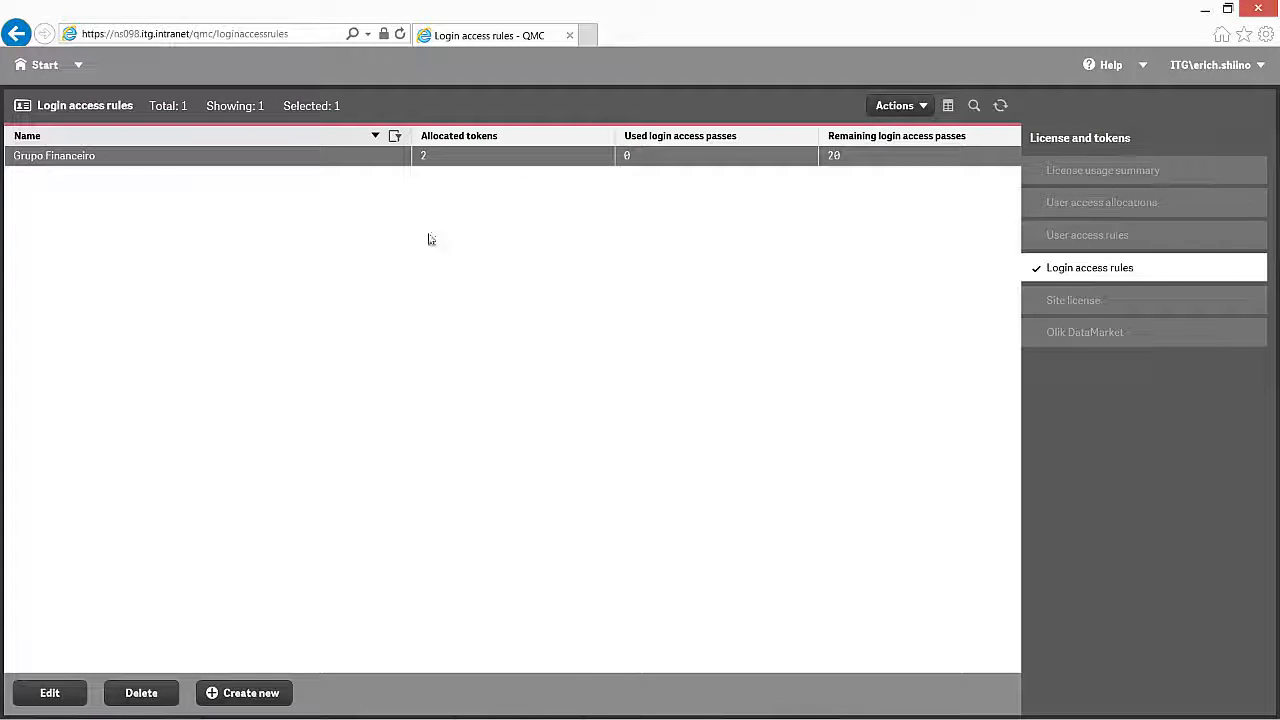
left_click(29, 70)
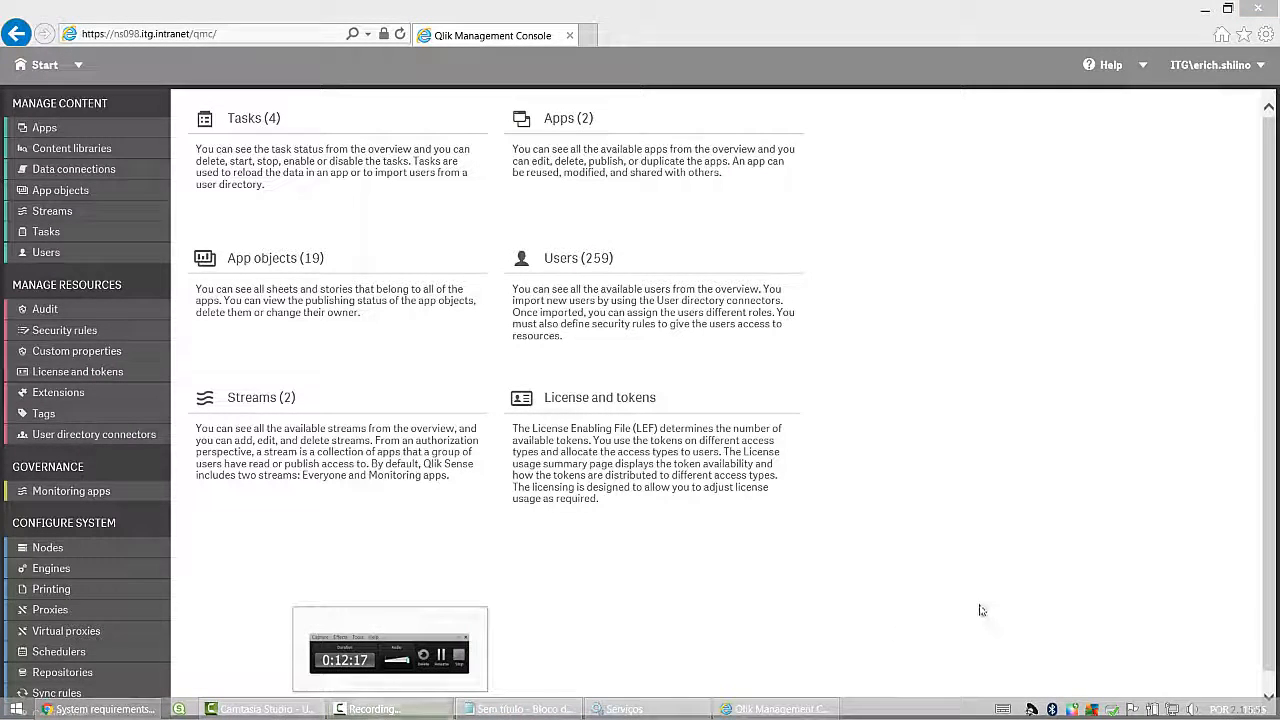
Step: Open the Apps list under Manage Content
left_click(389, 710)
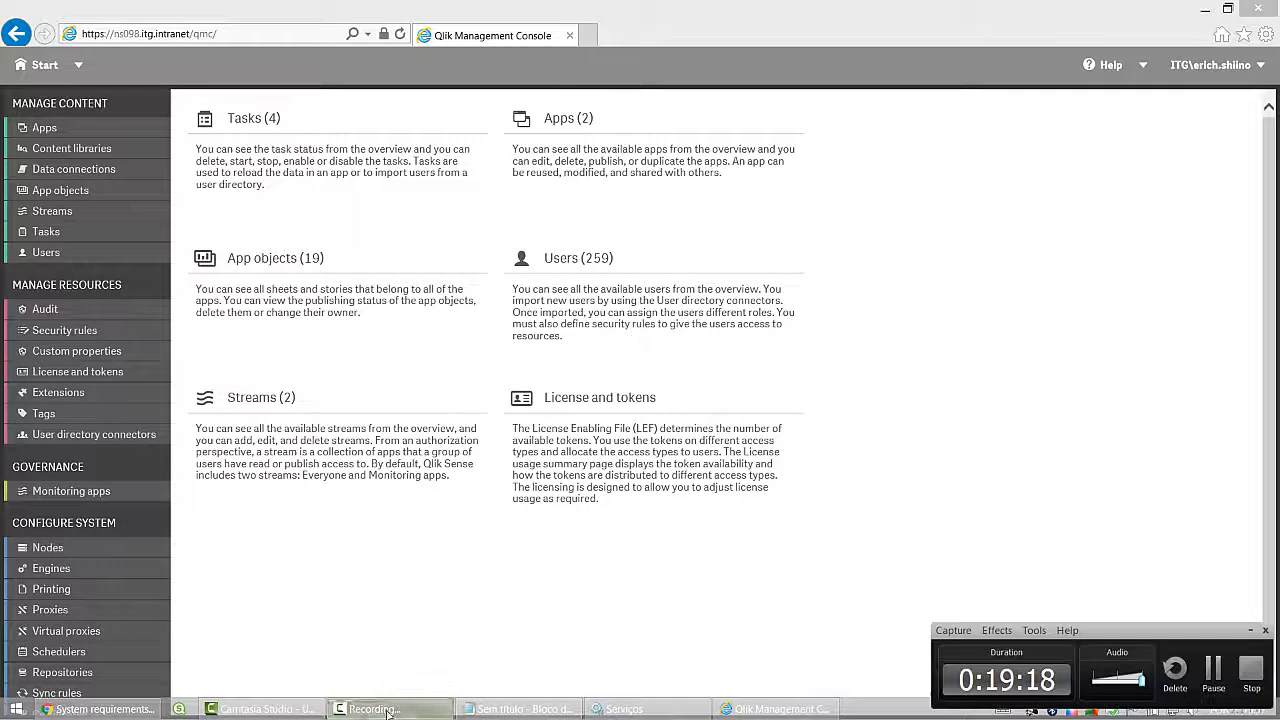
left_click(1214, 670)
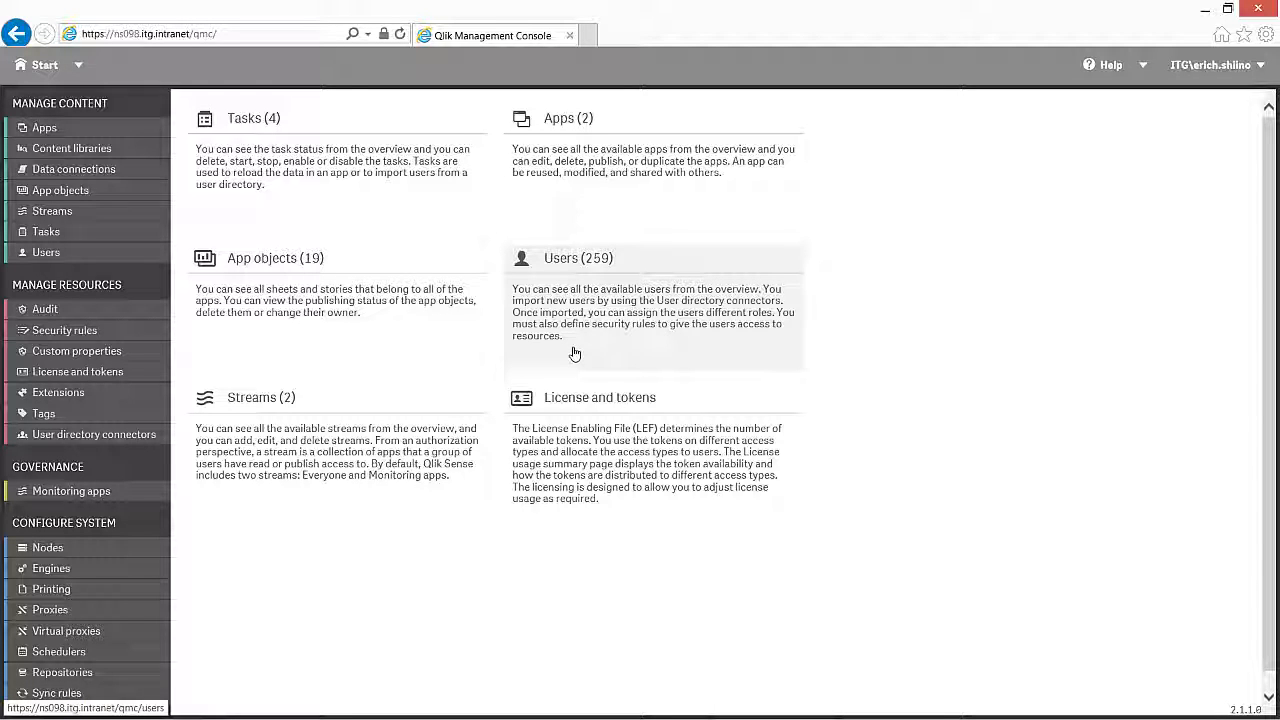
left_click(44, 130)
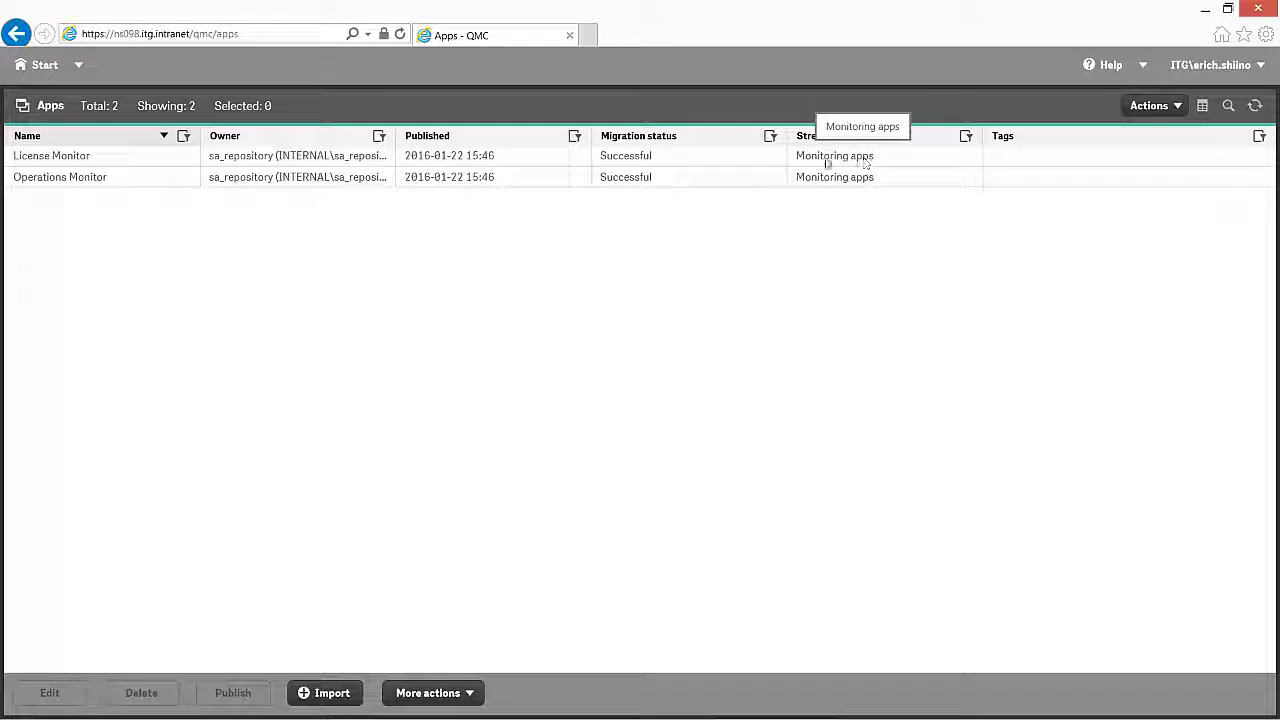
Step: Select the License Monitor and Operations Monitor apps, then open the Import app dialog
left_click(52, 158)
left_click(80, 179)
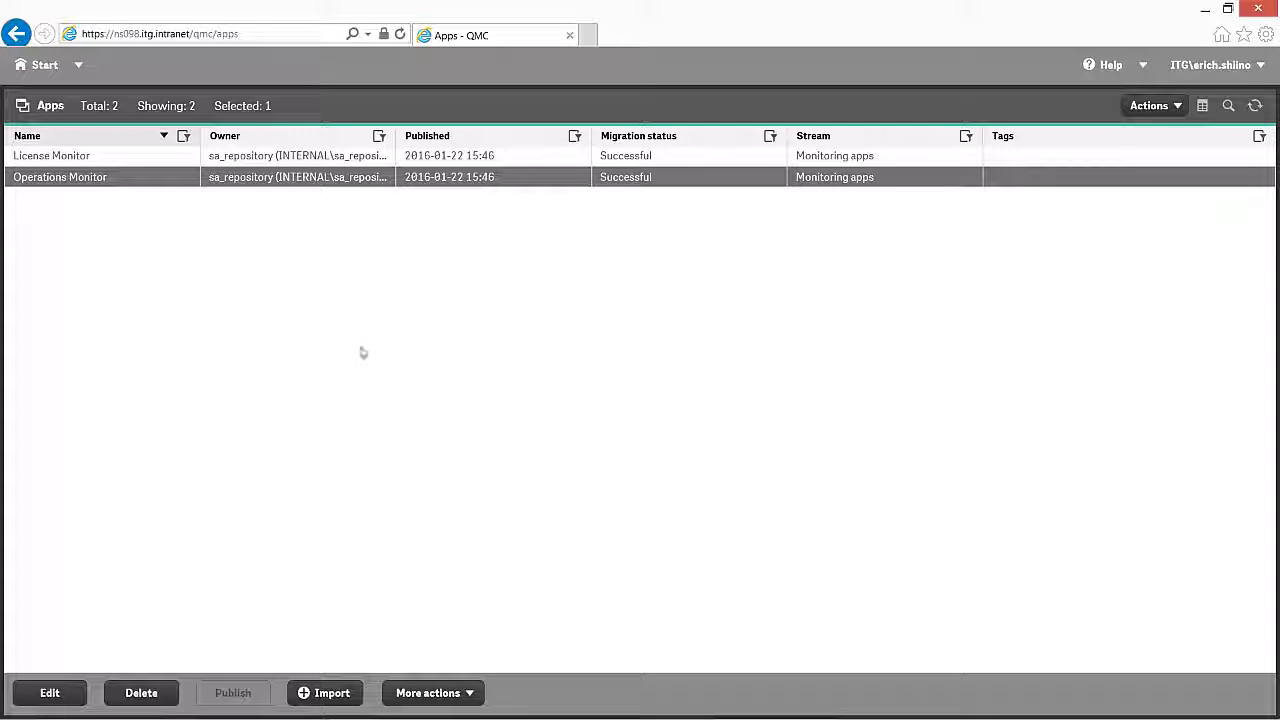
left_click(400, 708)
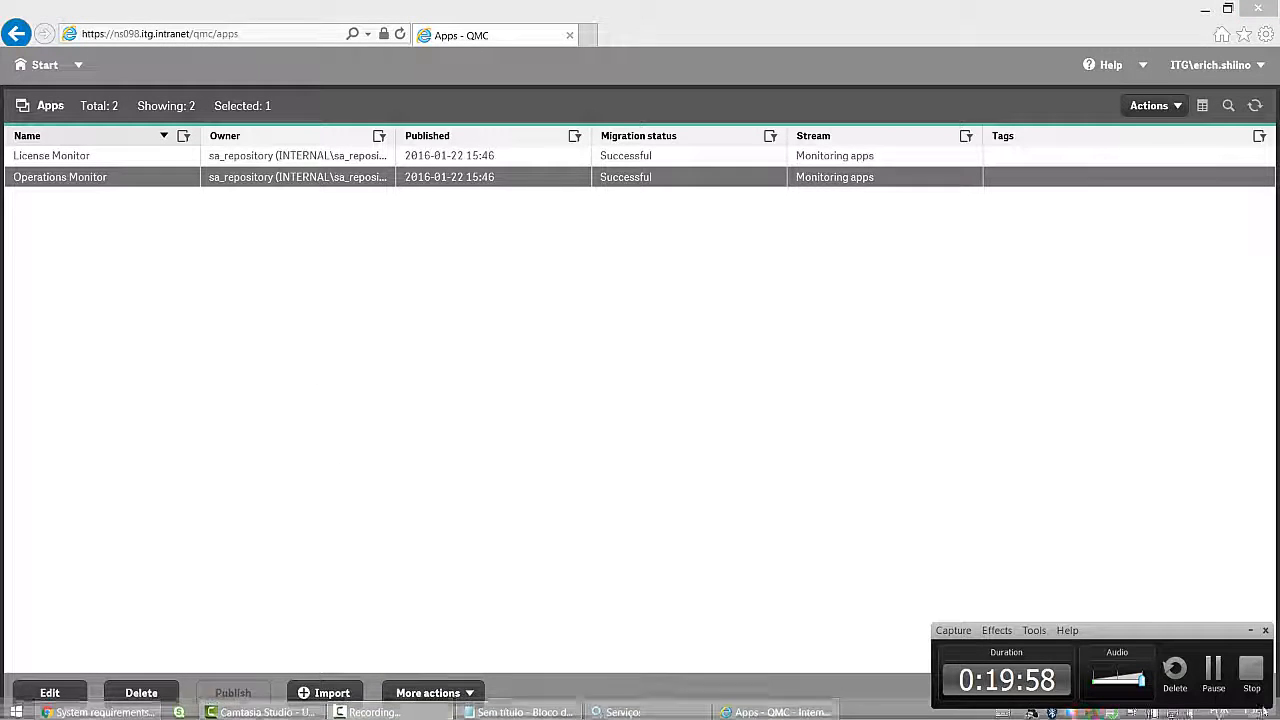
left_click(1213, 680)
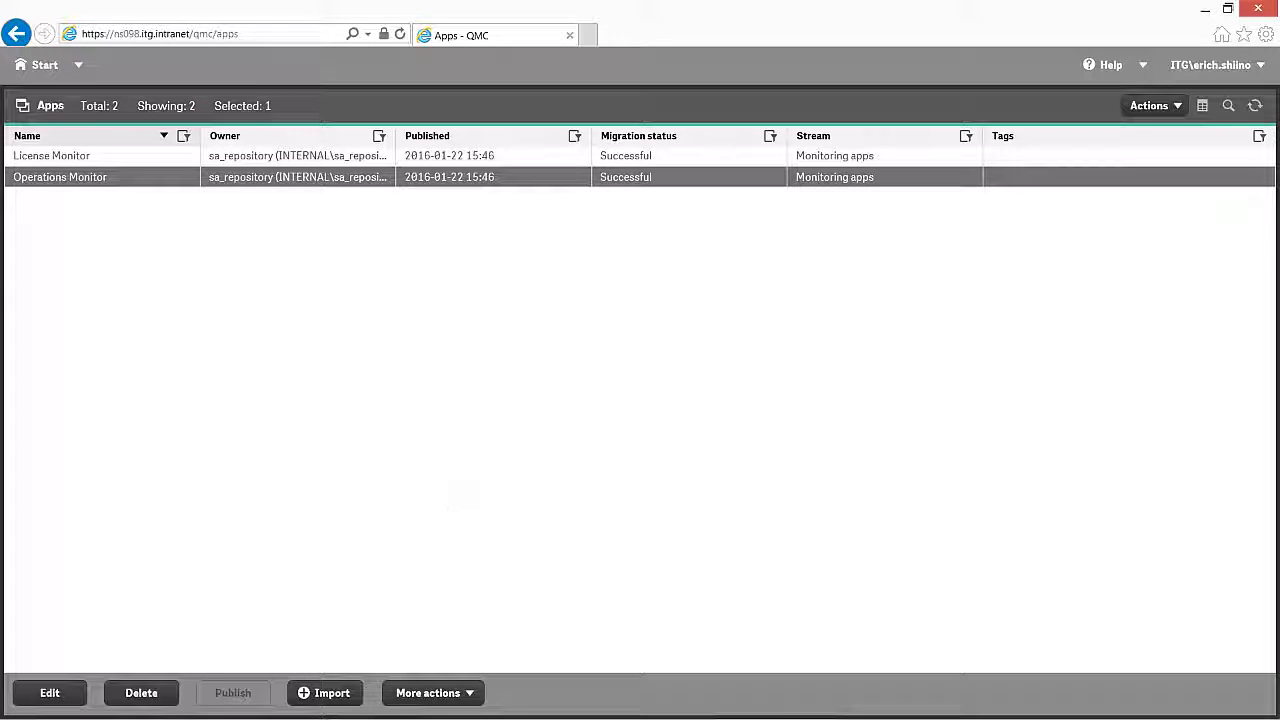
left_click(329, 692)
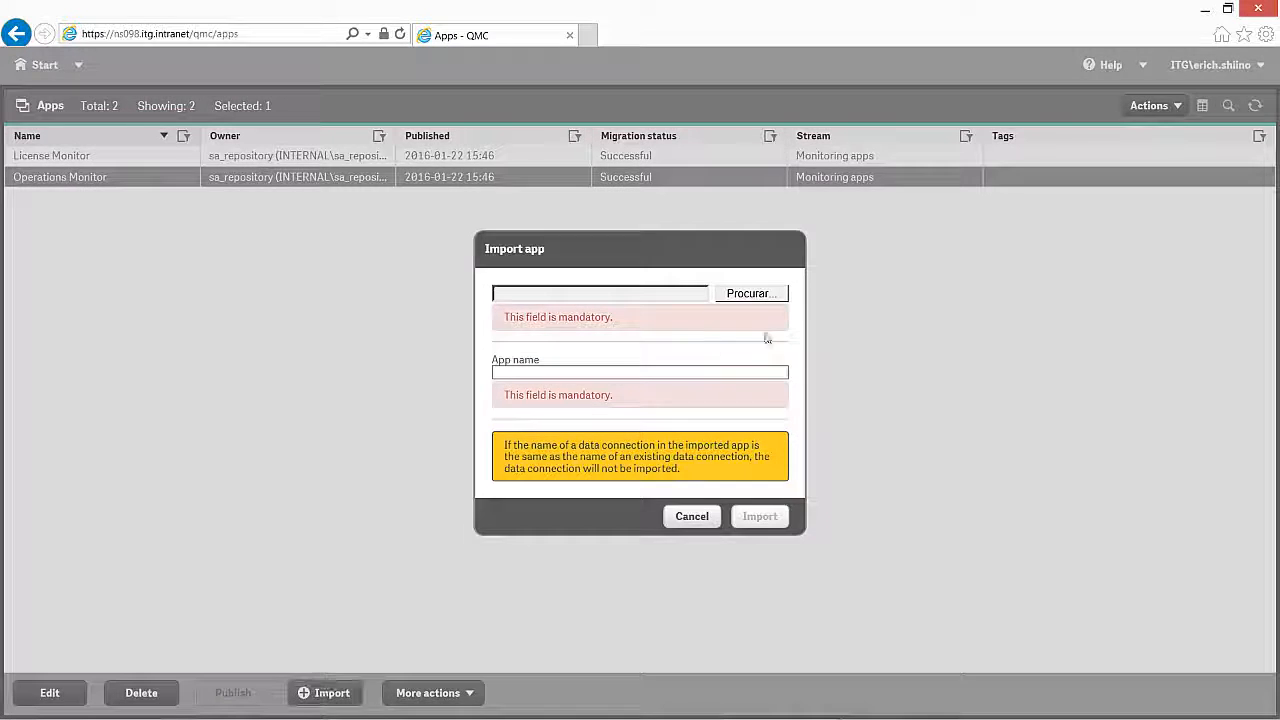
Step: Import Executive Dashboard.qvf from the desktop as the Executive Dashboard app
left_click(775, 296)
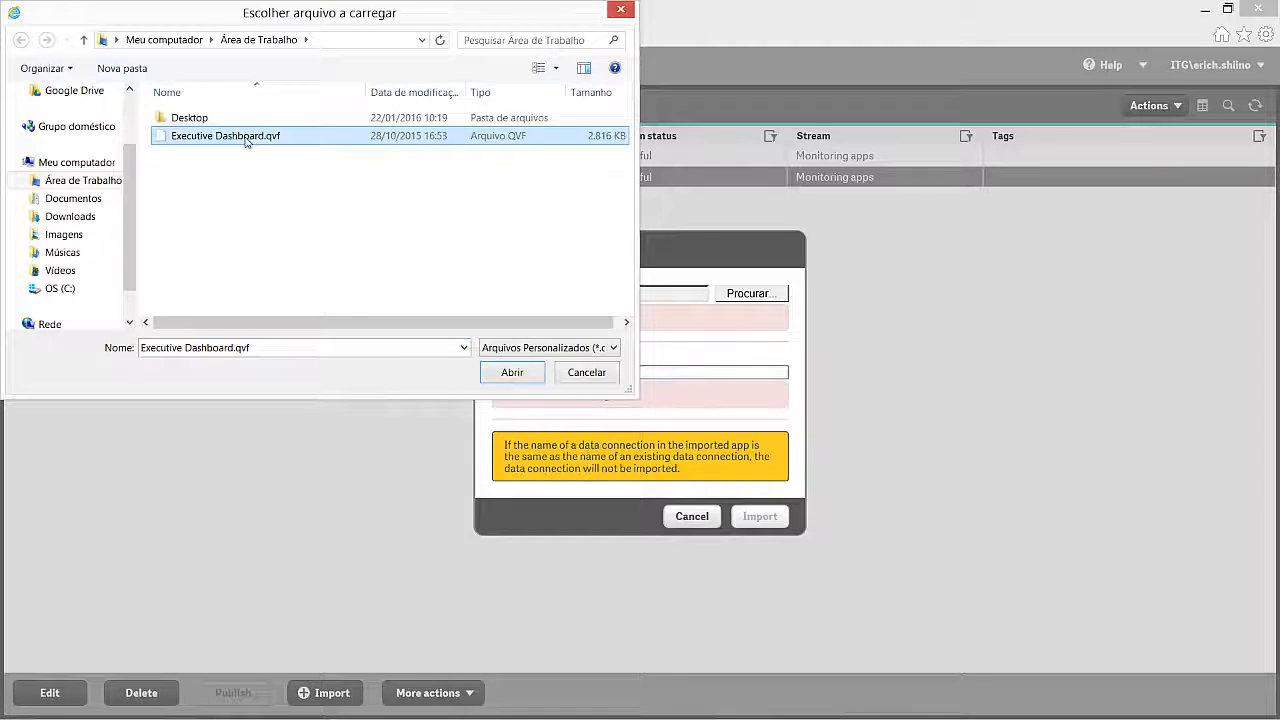
left_click(522, 376)
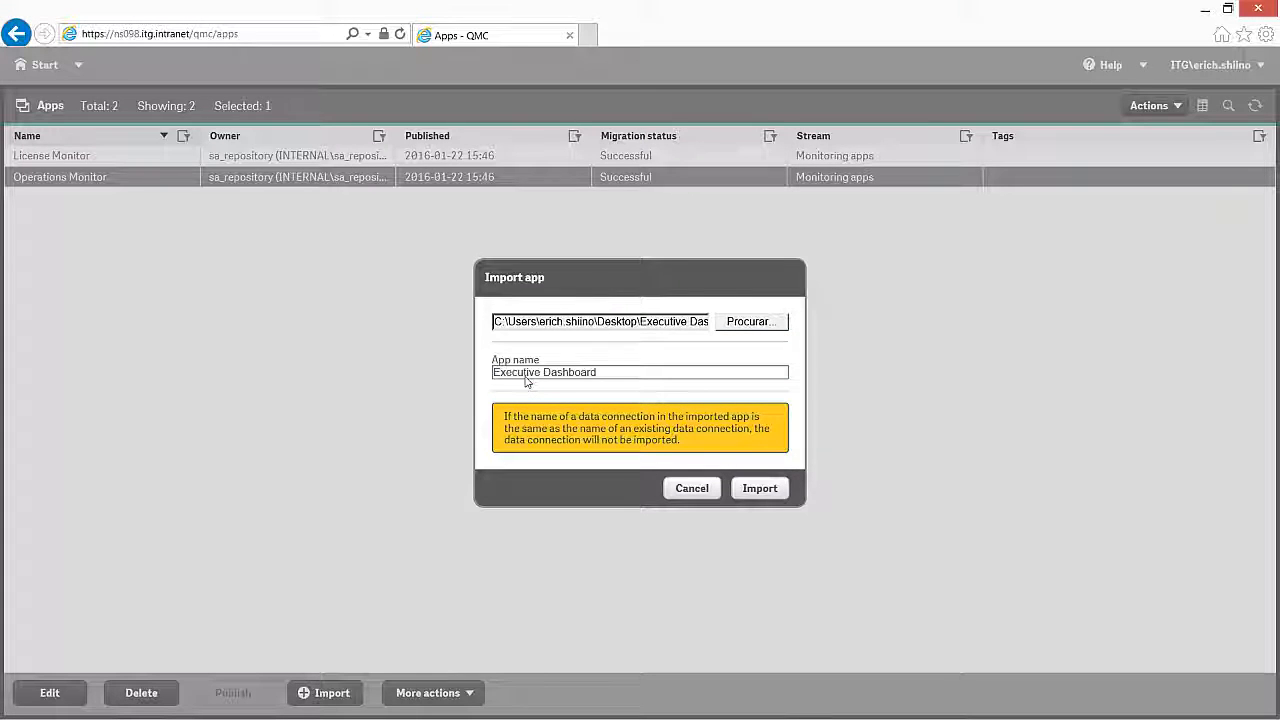
left_click(759, 488)
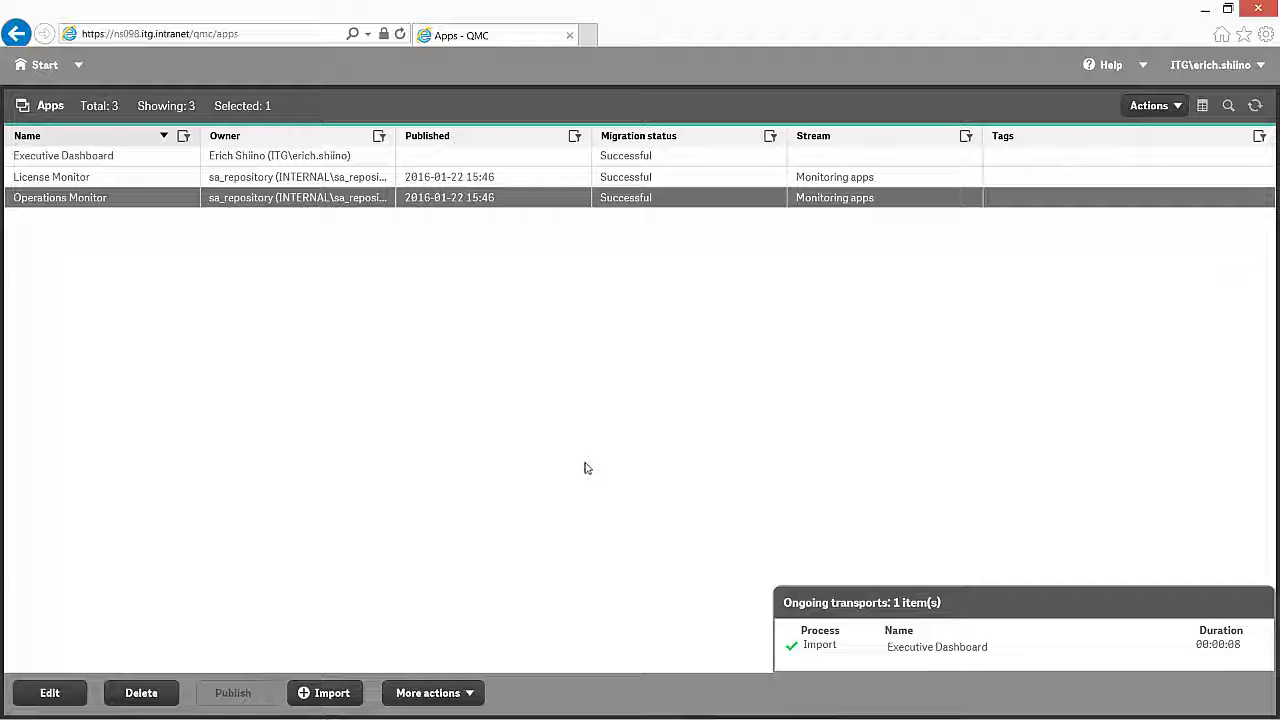
left_click(44, 66)
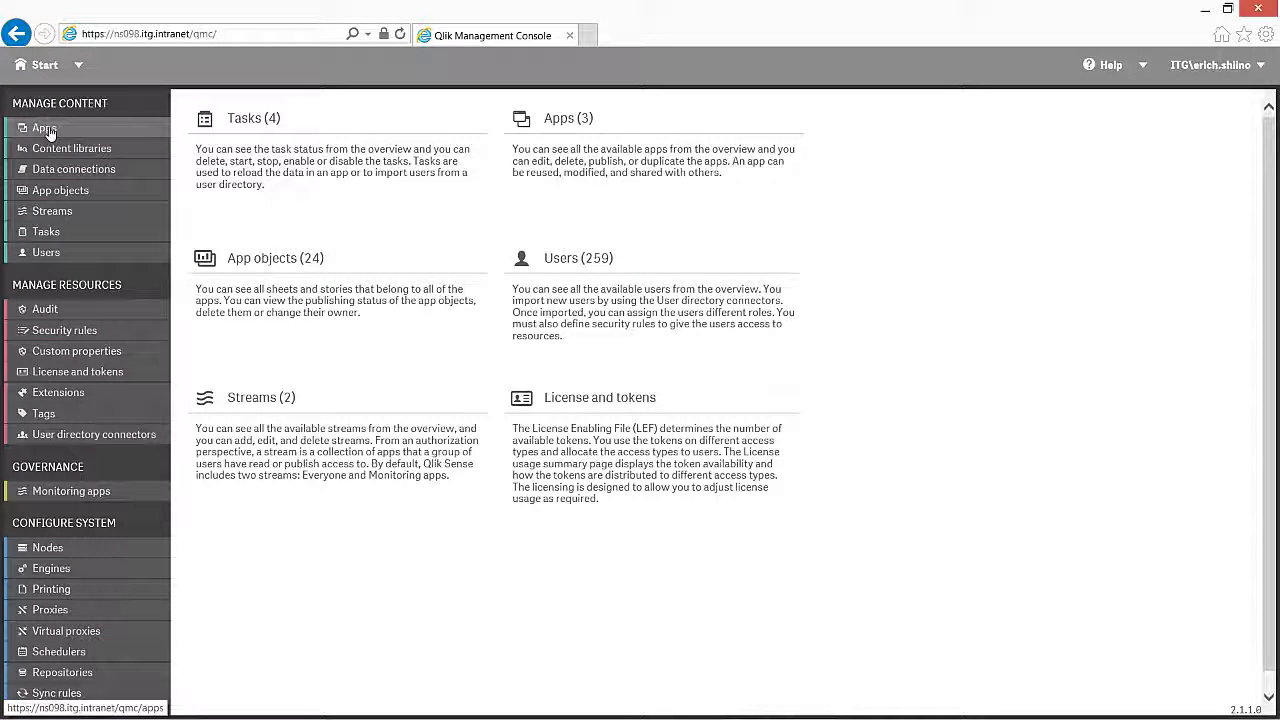
left_click(44, 129)
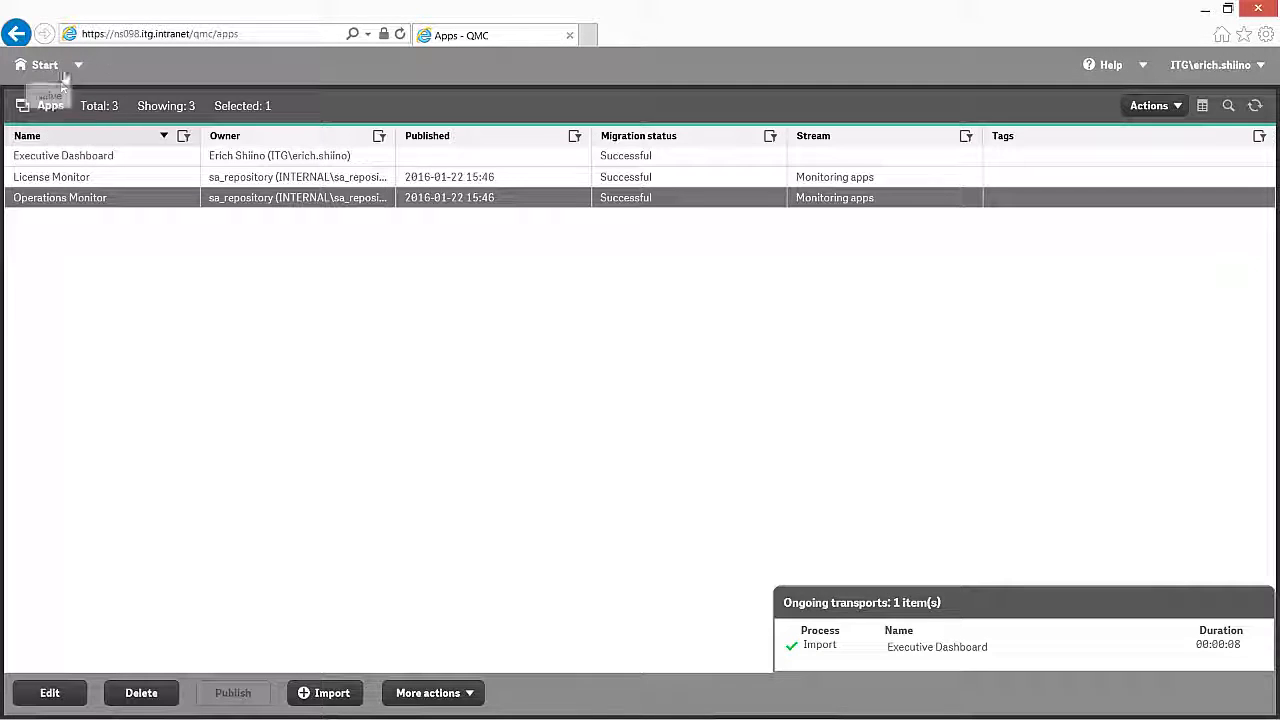
left_click(81, 155)
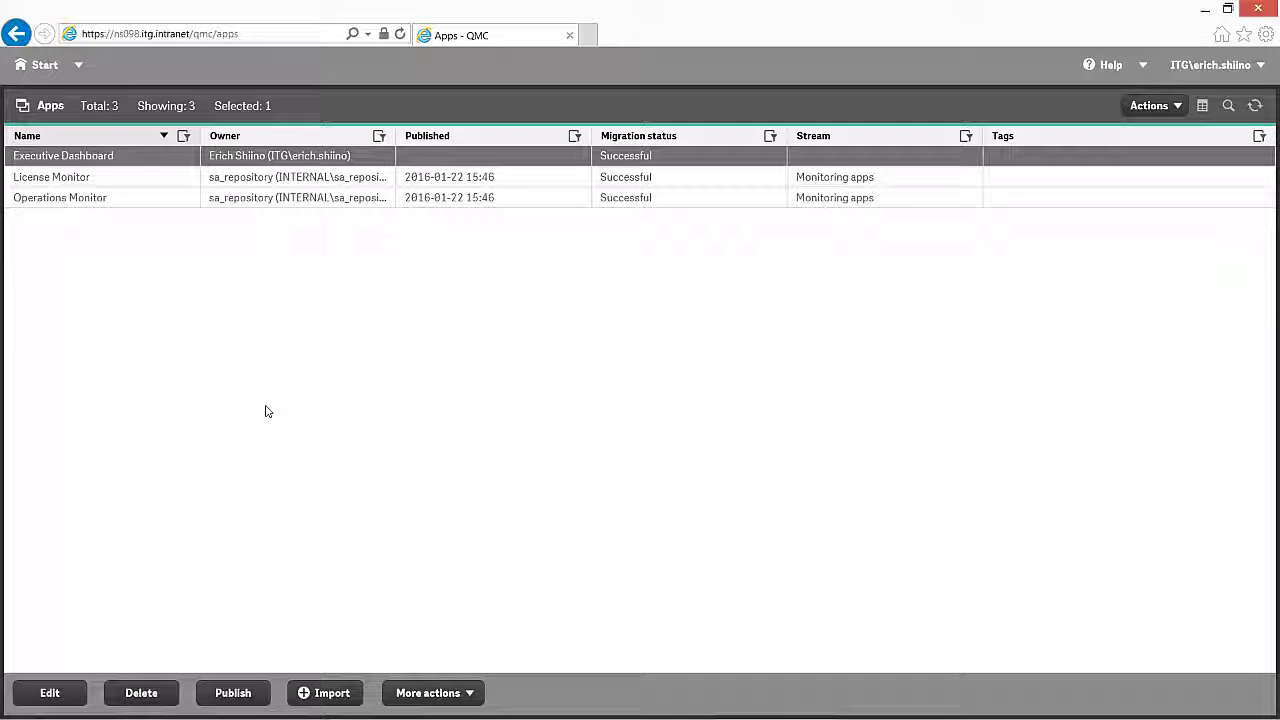
mouse_move(940, 712)
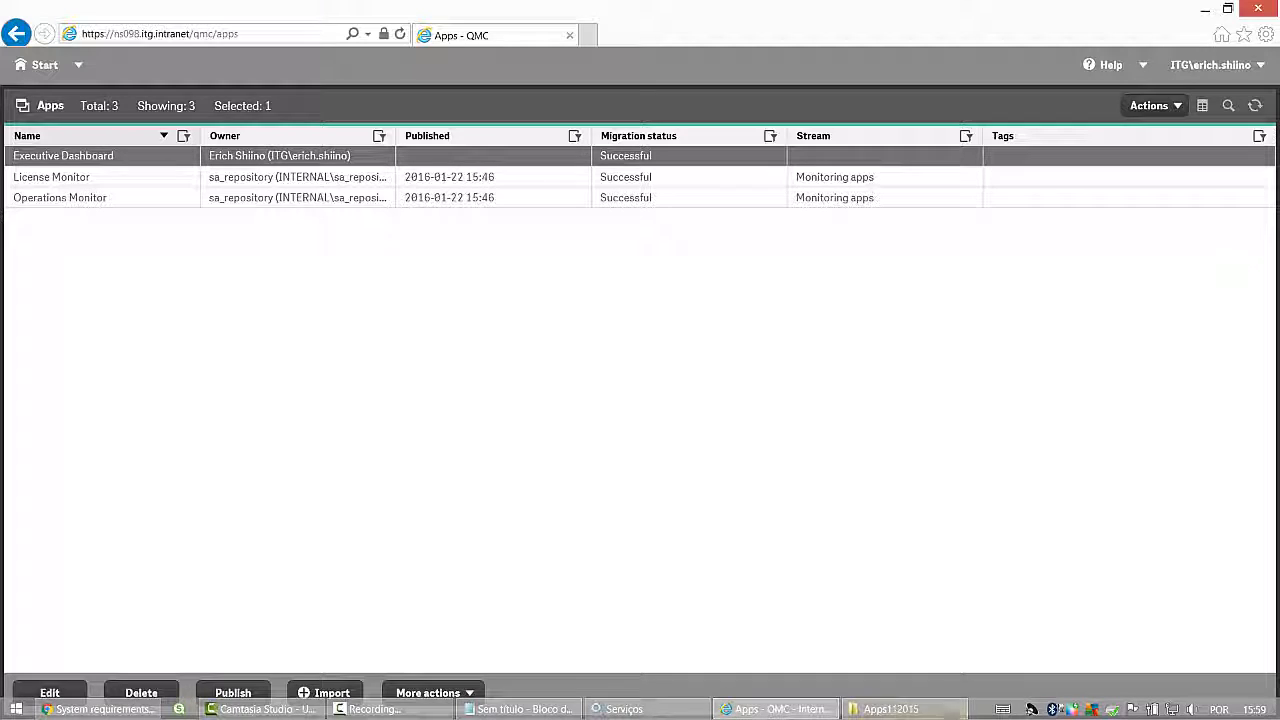
left_click(388, 709)
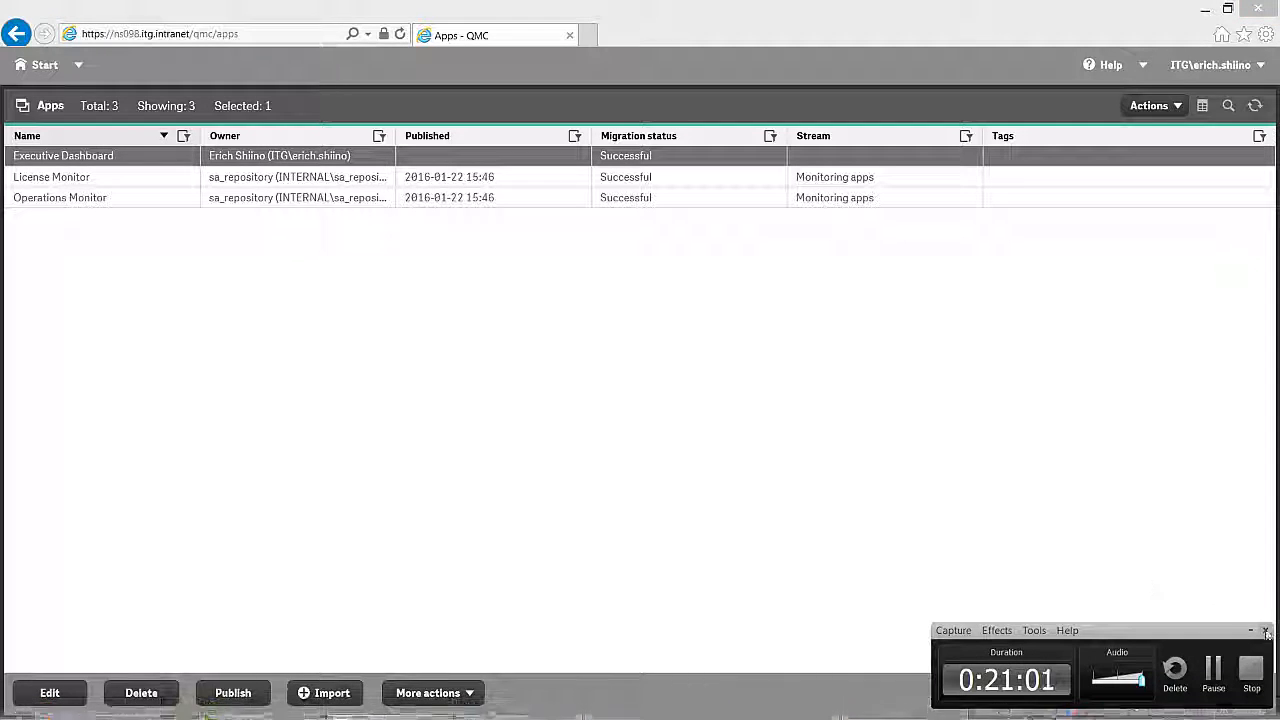